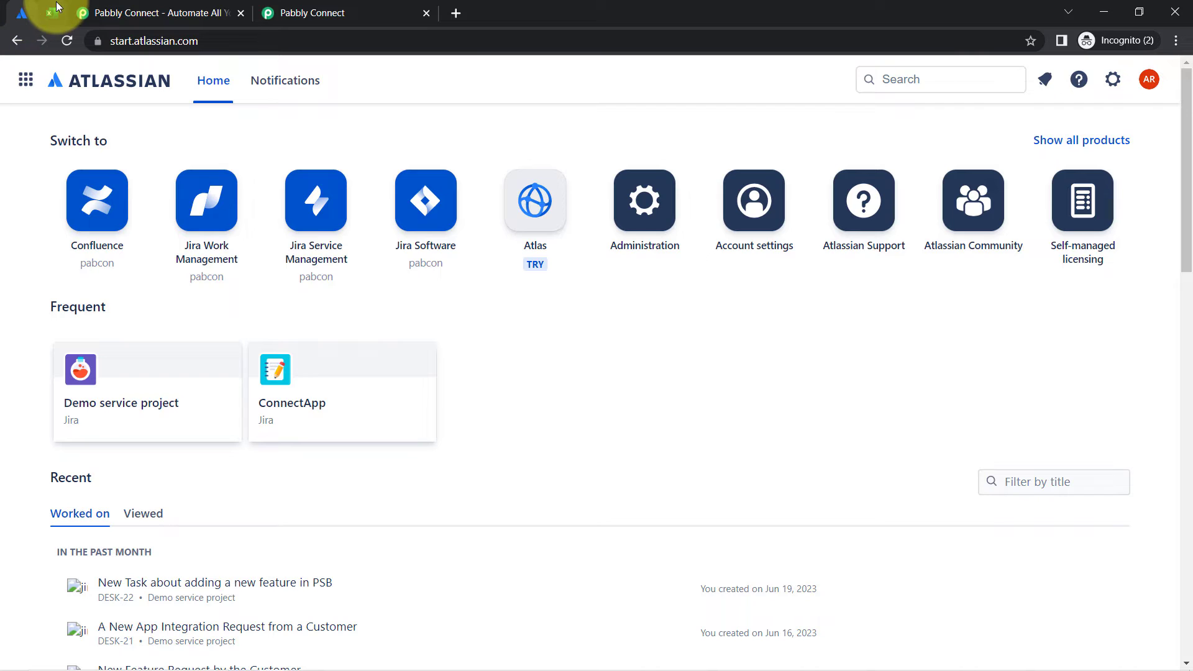
# Switch between the Atlassian home page and the All Jira Issues workbook in Excel to examine its column headings.
pyautogui.click(53, 12)
pyautogui.click(21, 12)
pyautogui.click(54, 15)
pyautogui.click(31, 10)
pyautogui.click(54, 16)
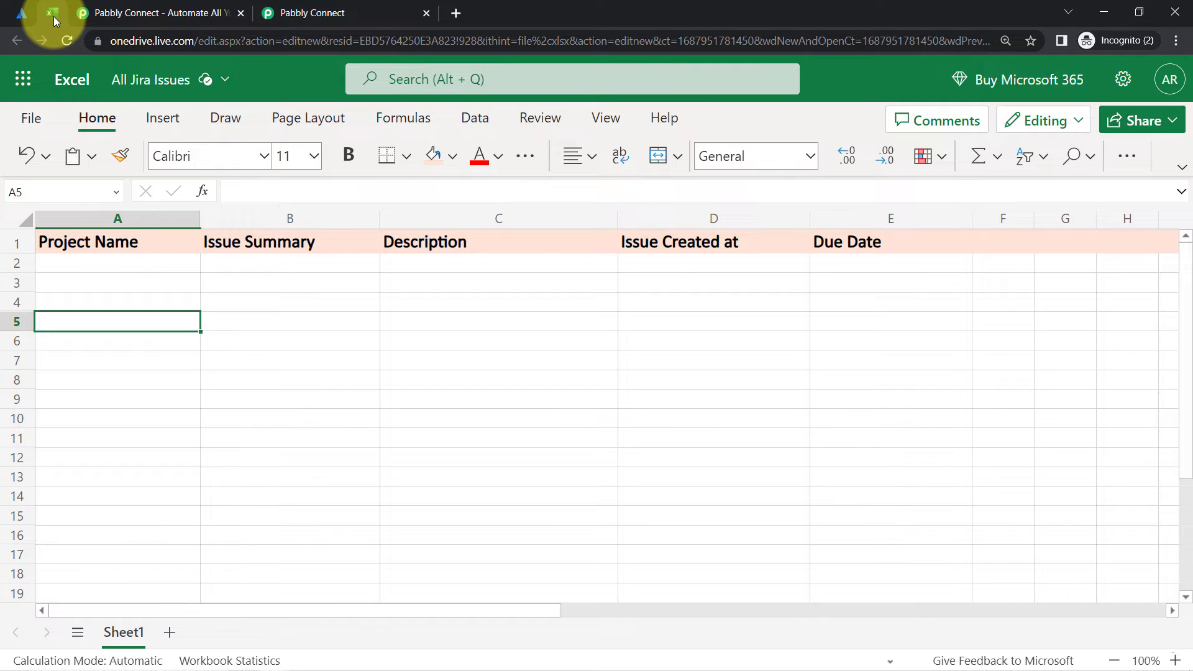
# Switch to the Pabbly Connect website, dismiss the lifetime offer popup and read the page's headline.
pyautogui.click(100, 12)
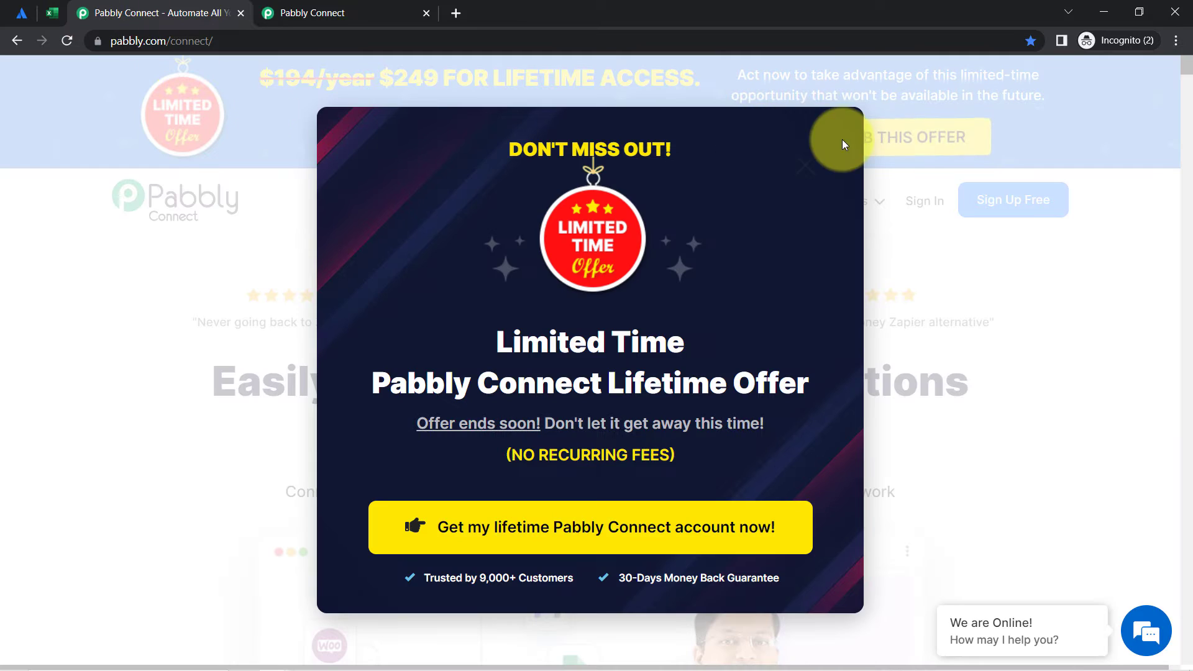
pyautogui.click(821, 161)
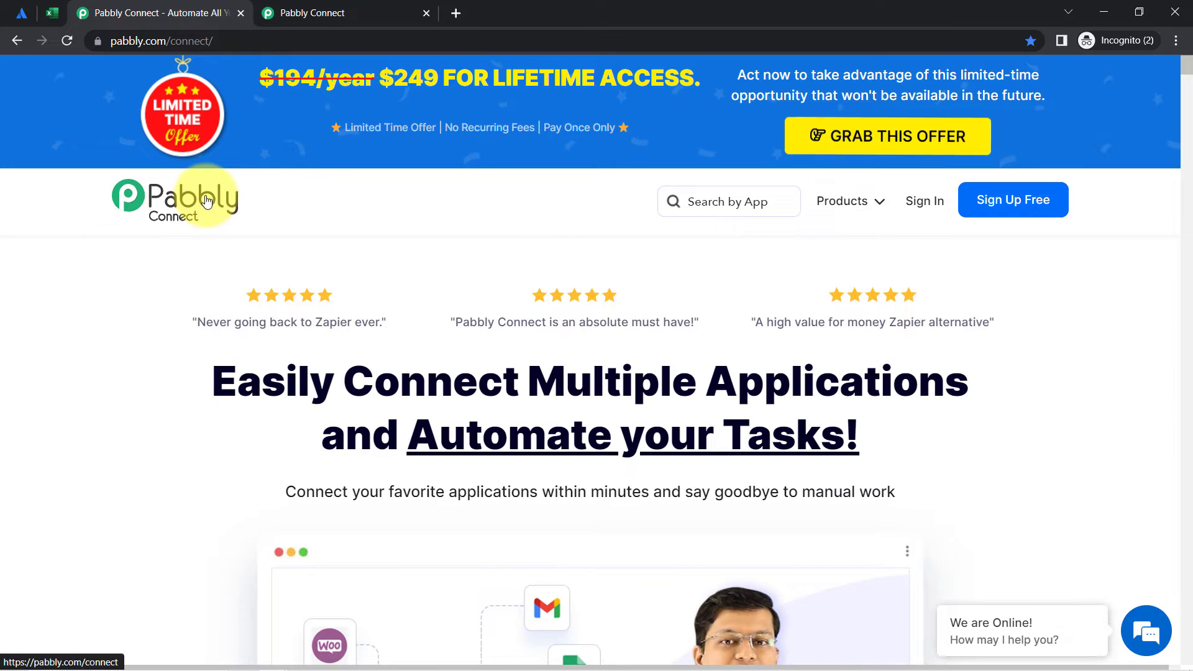
pyautogui.moveTo(214, 385); pyautogui.dragTo(912, 498)
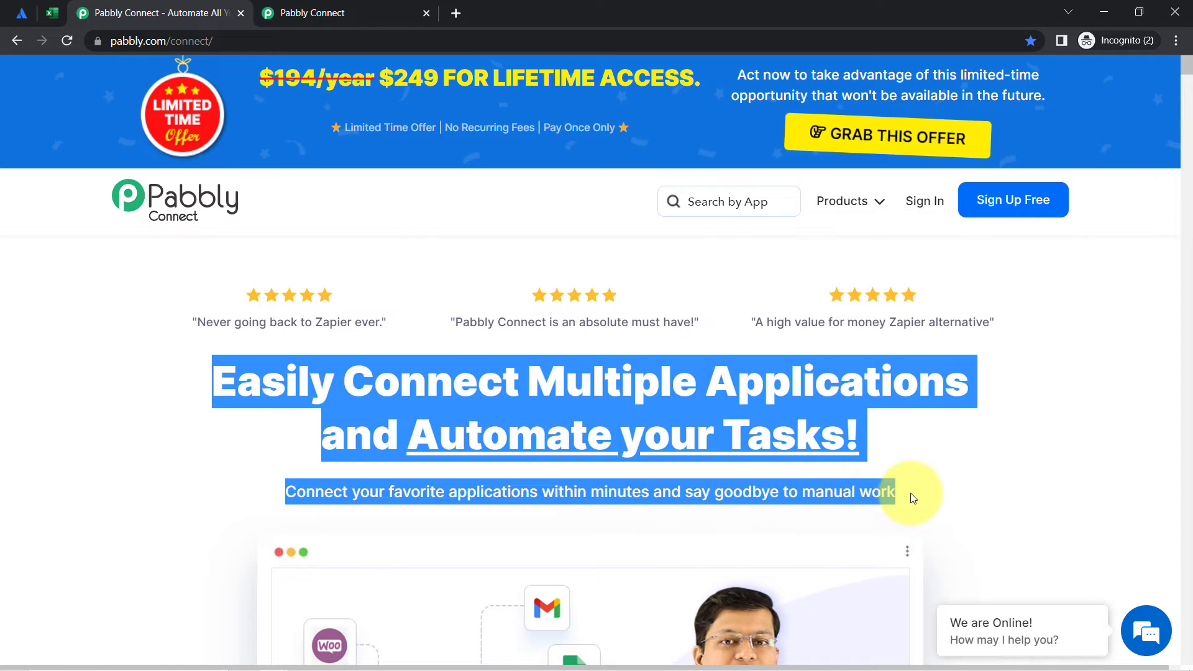
# Look over the Pabbly Connect dashboard and the website's sign-up option, ending on the dashboard.
pyautogui.click(376, 7)
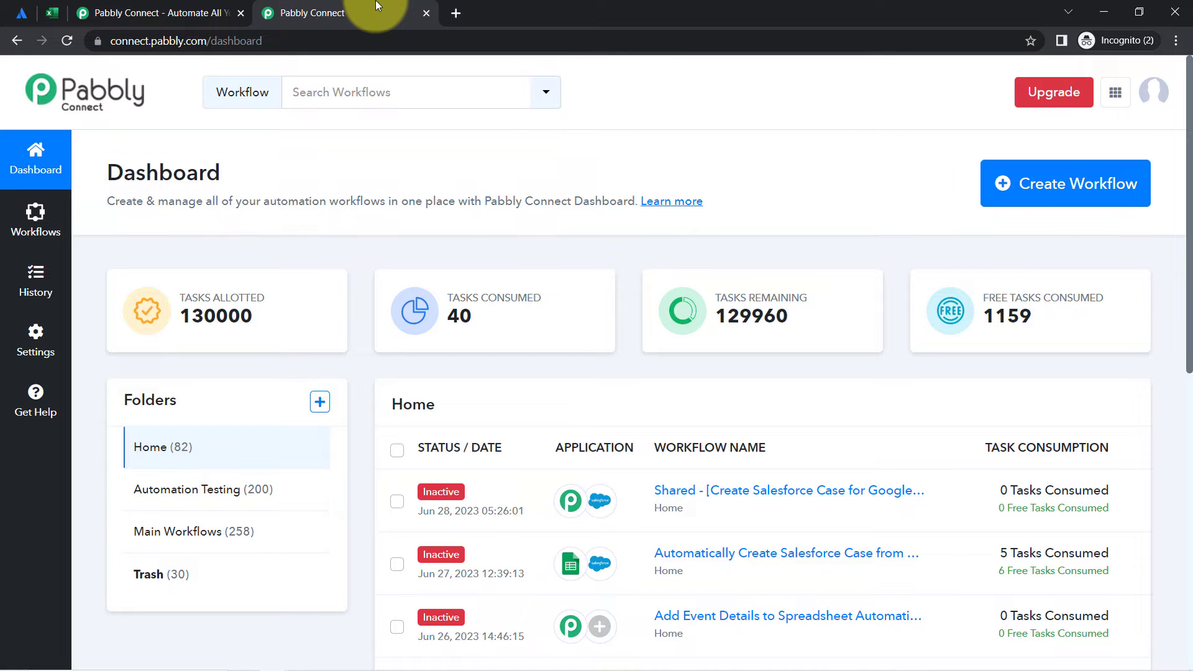
pyautogui.moveTo(109, 173); pyautogui.dragTo(266, 200)
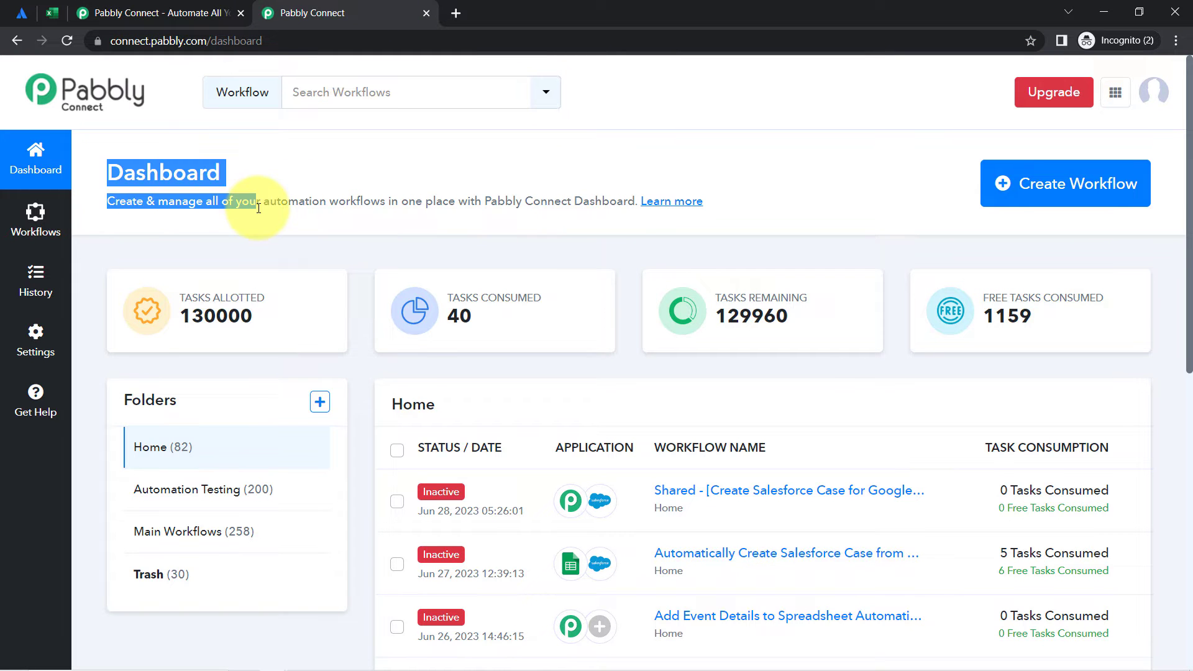
pyautogui.click(124, 12)
pyautogui.click(93, 354)
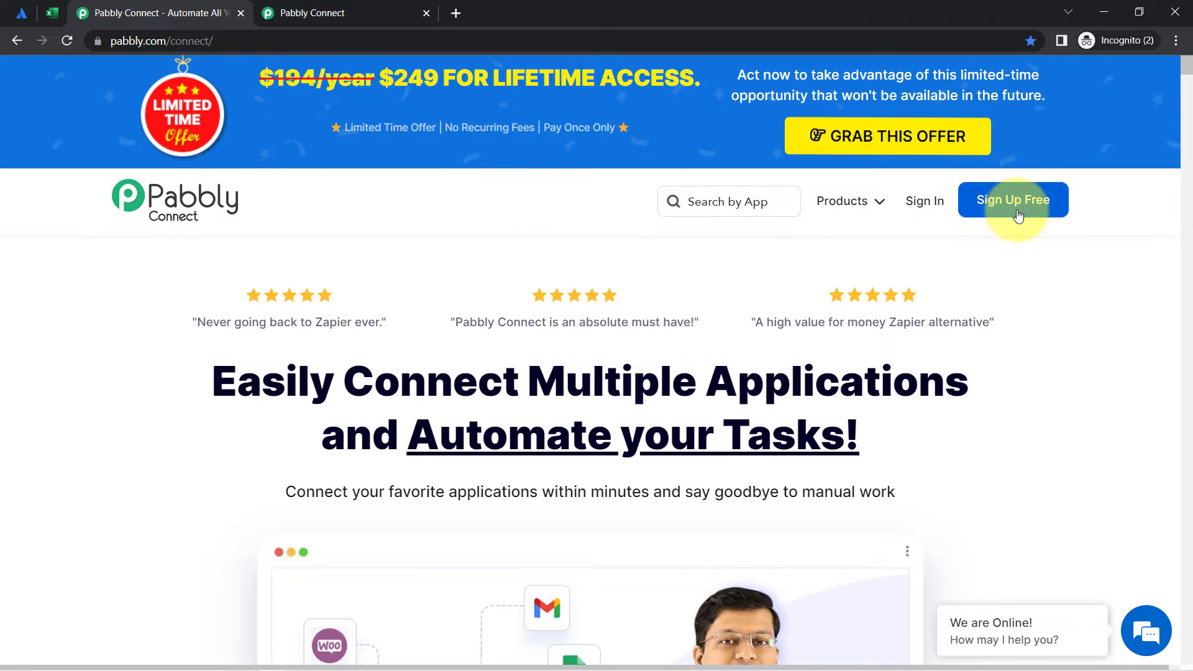
pyautogui.click(351, 7)
pyautogui.click(200, 169)
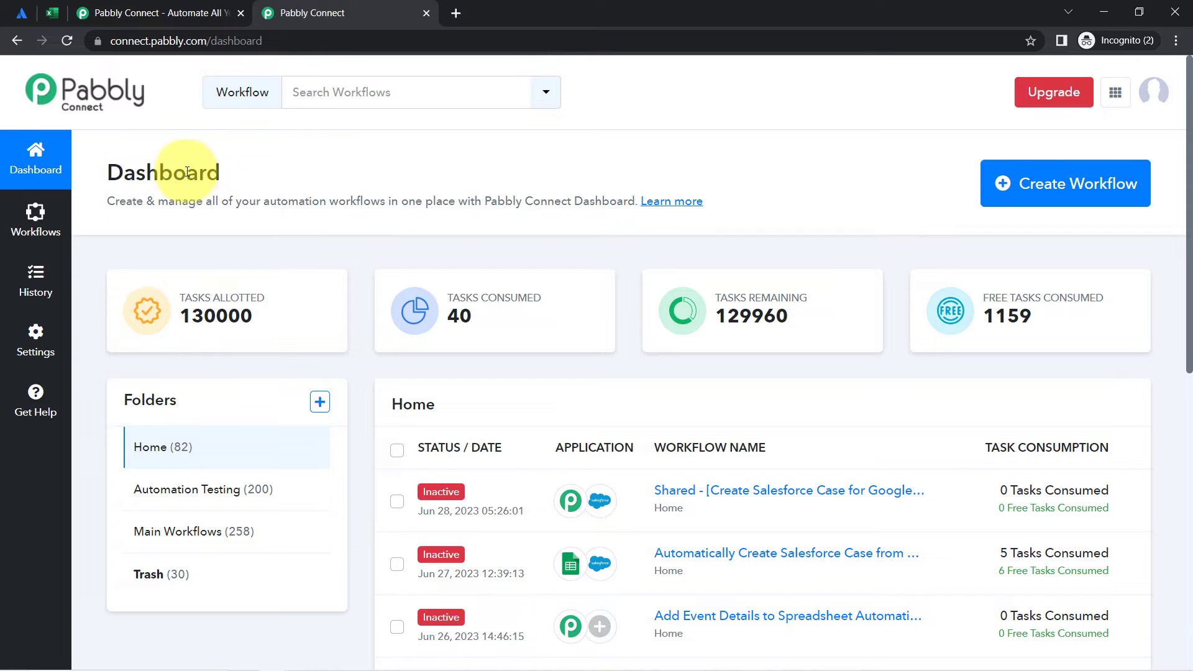
pyautogui.moveTo(123, 170); pyautogui.dragTo(231, 166)
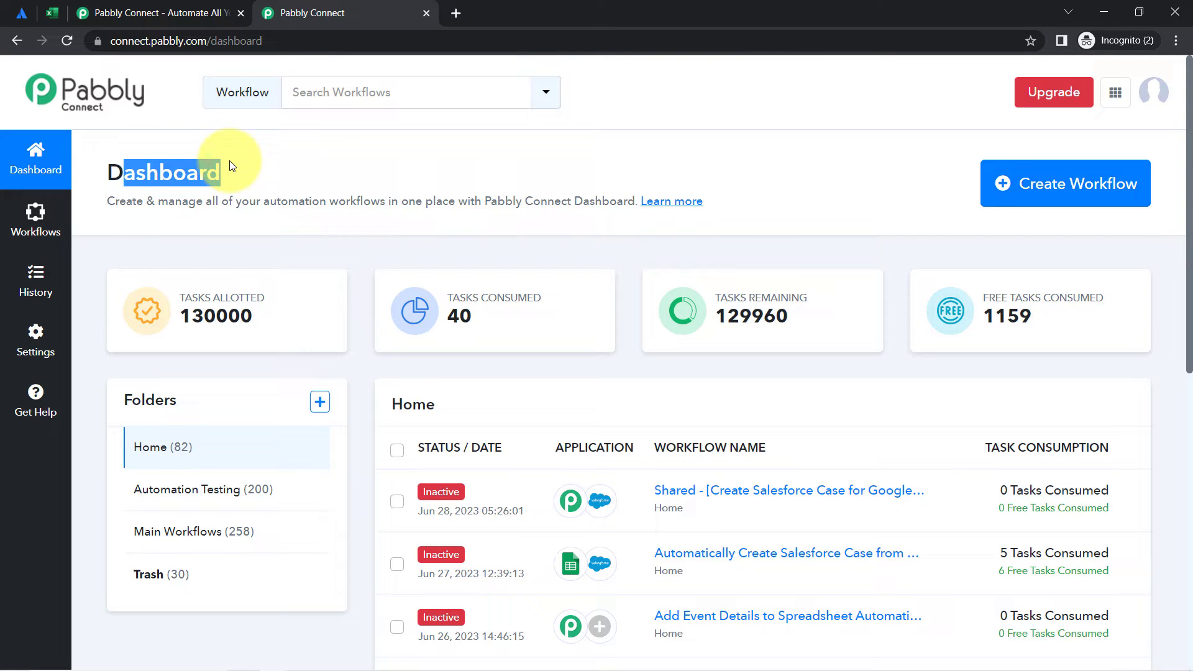
# Create a workflow named "When Issue is Created in Jira - Add it to Excel".
pyautogui.click(1069, 194)
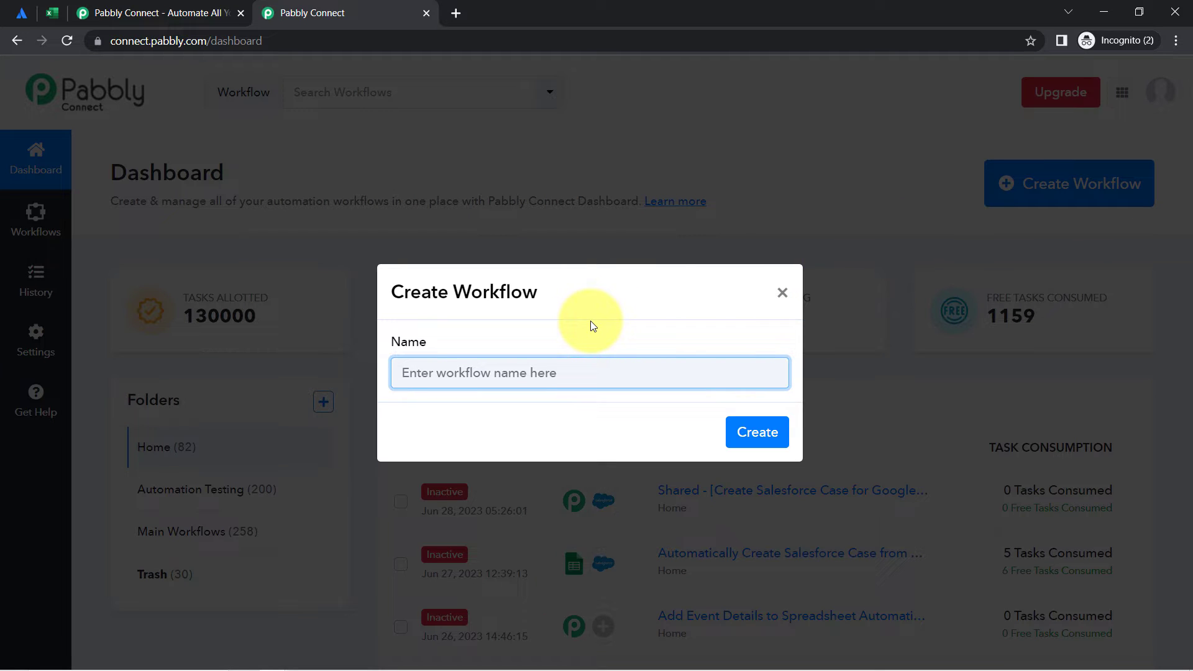
pyautogui.write('When Issue is Created in Jira - Add it to Excel')
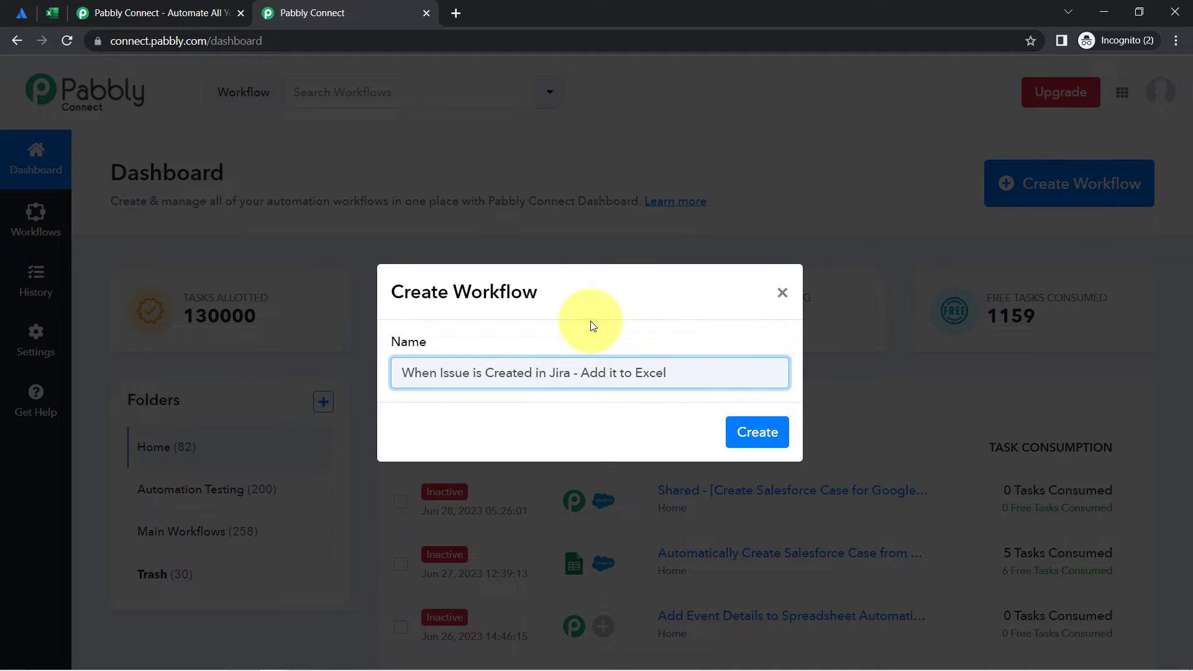
pyautogui.click(1173, 39)
pyautogui.click(1176, 40)
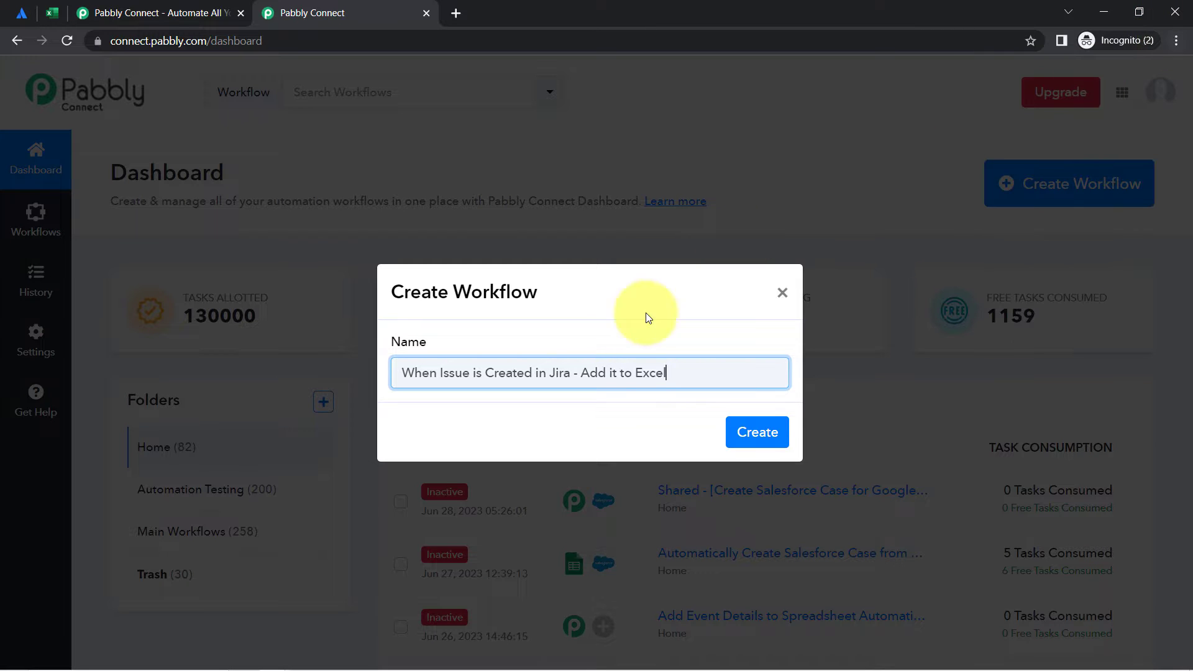
pyautogui.moveTo(455, 373); pyautogui.dragTo(660, 368)
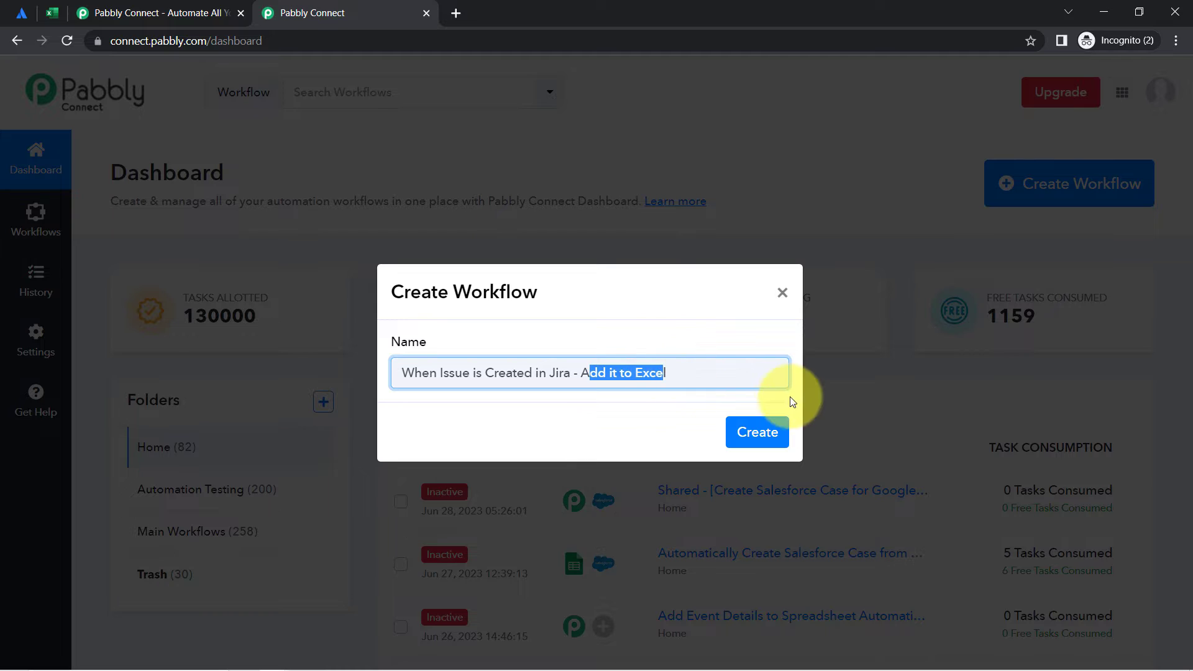
pyautogui.click(764, 439)
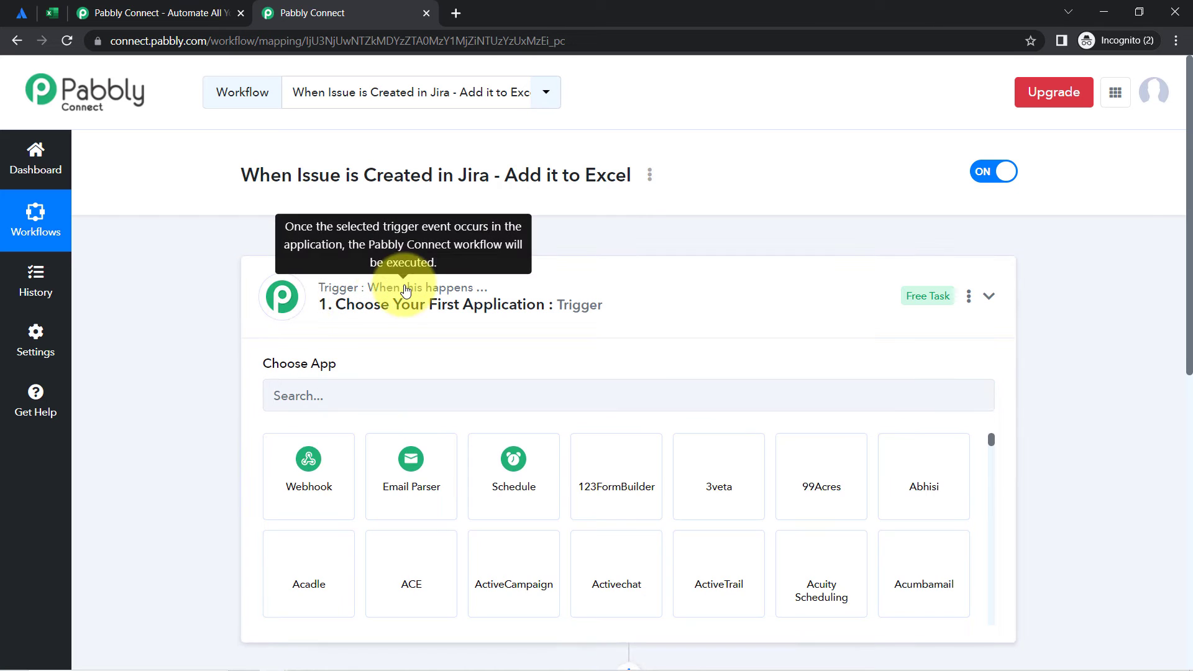
# Collapse the trigger step and examine the workflow's trigger and action layout.
pyautogui.click(405, 297)
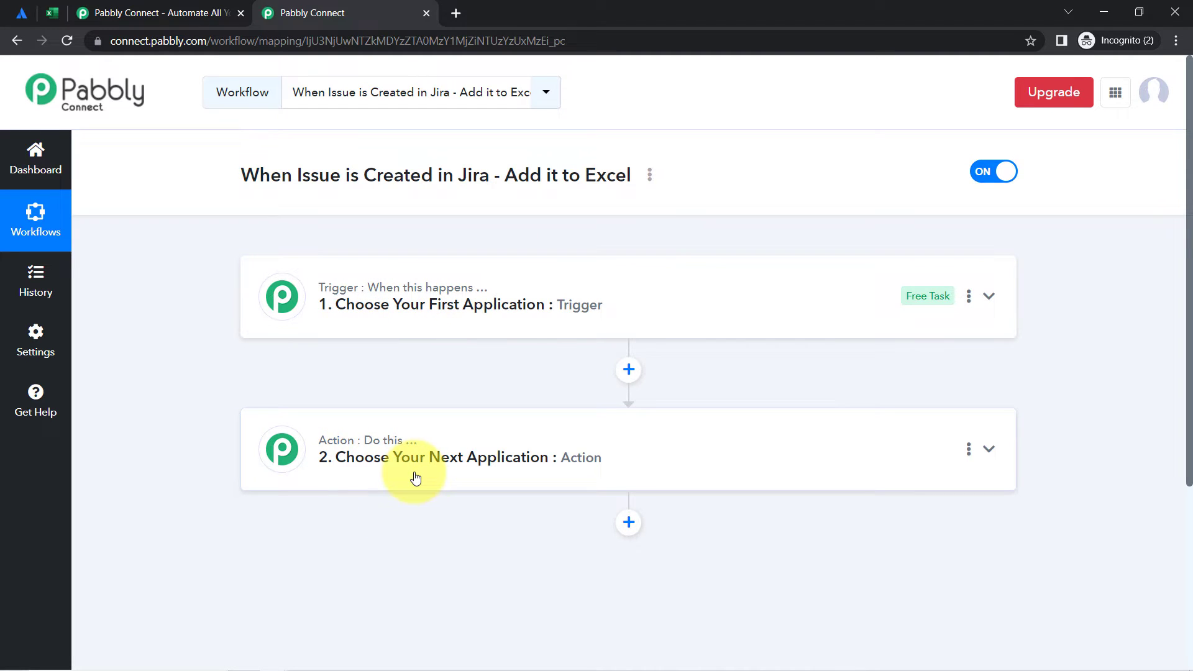
pyautogui.moveTo(416, 293)
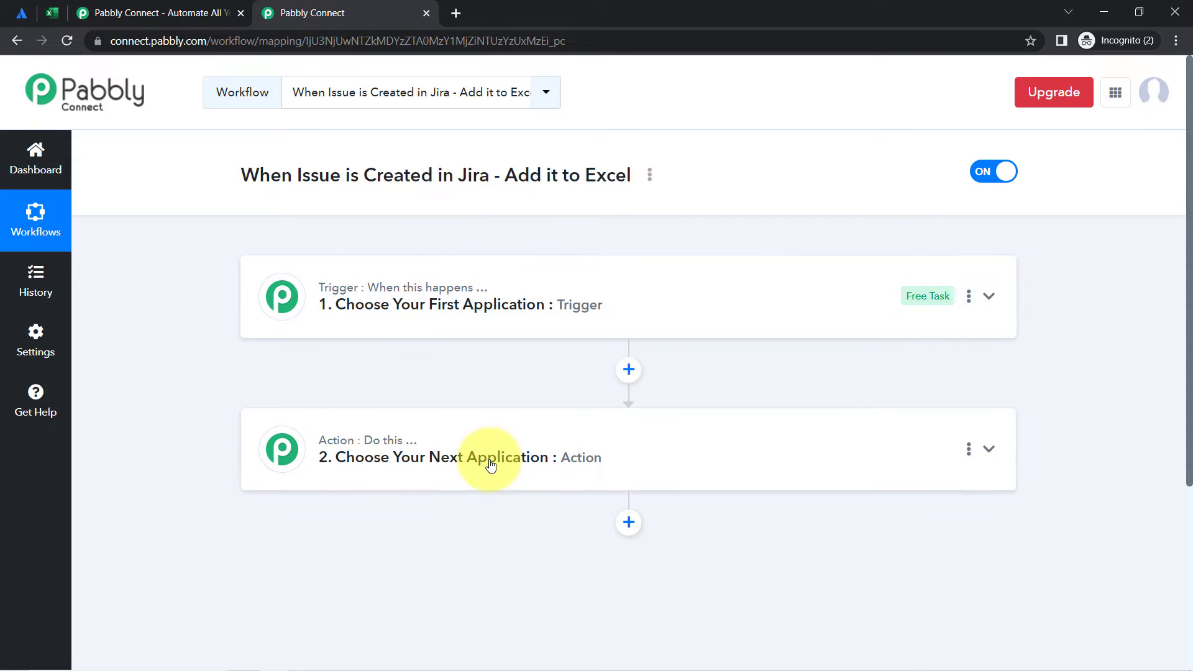
pyautogui.moveTo(260, 179); pyautogui.dragTo(301, 183)
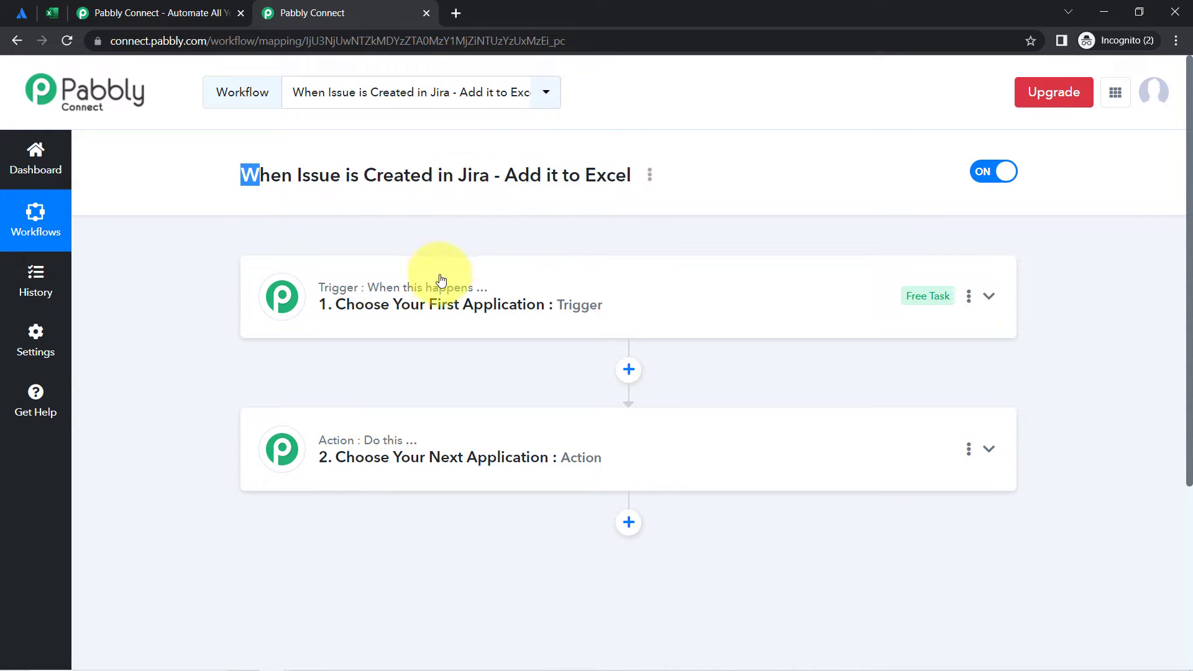
# Search for jira in the trigger step and choose Jira Software (Triggers) as its application.
pyautogui.click(475, 308)
pyautogui.click(351, 388)
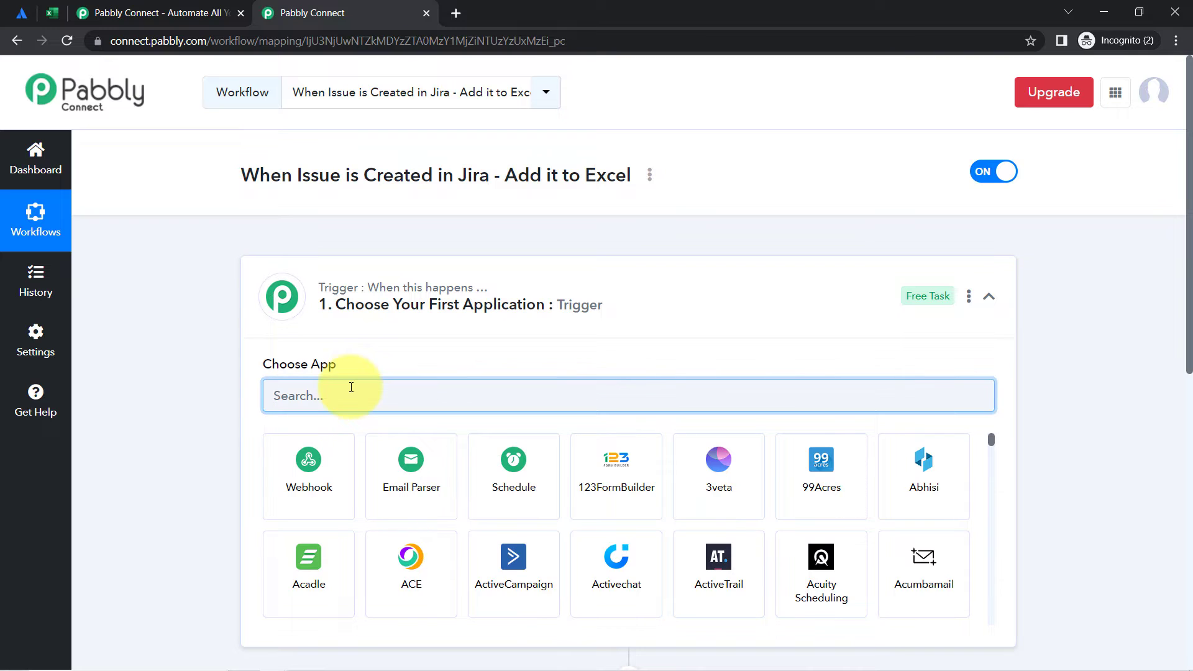
pyautogui.write('j')
pyautogui.write('jira')
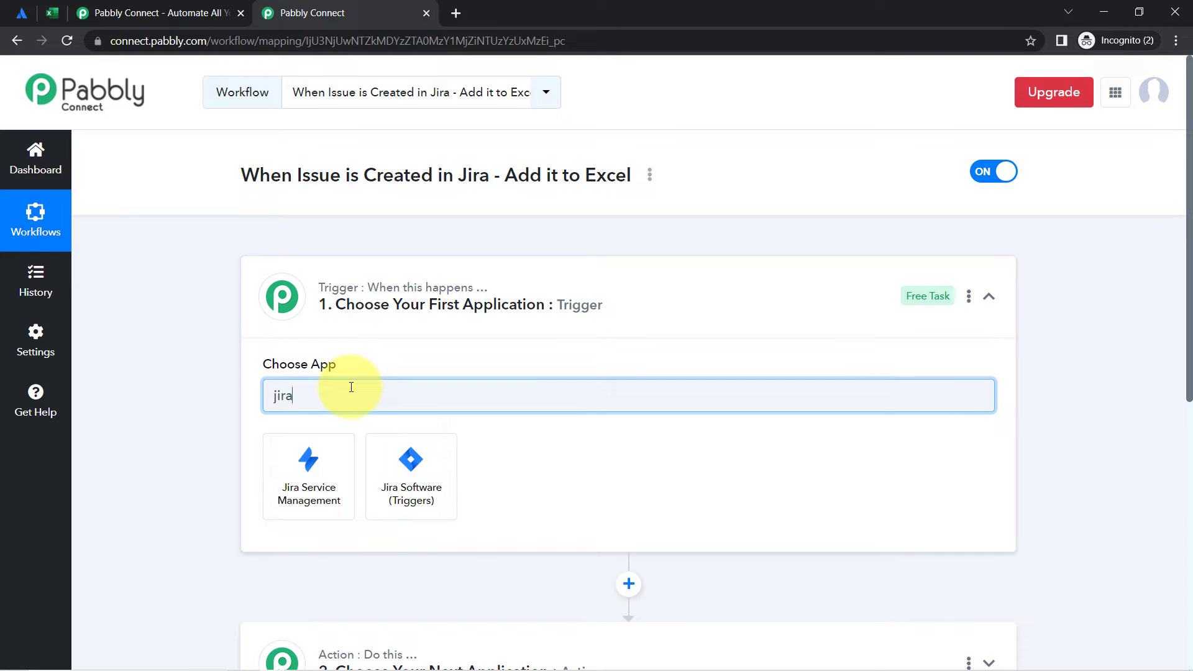
pyautogui.click(398, 475)
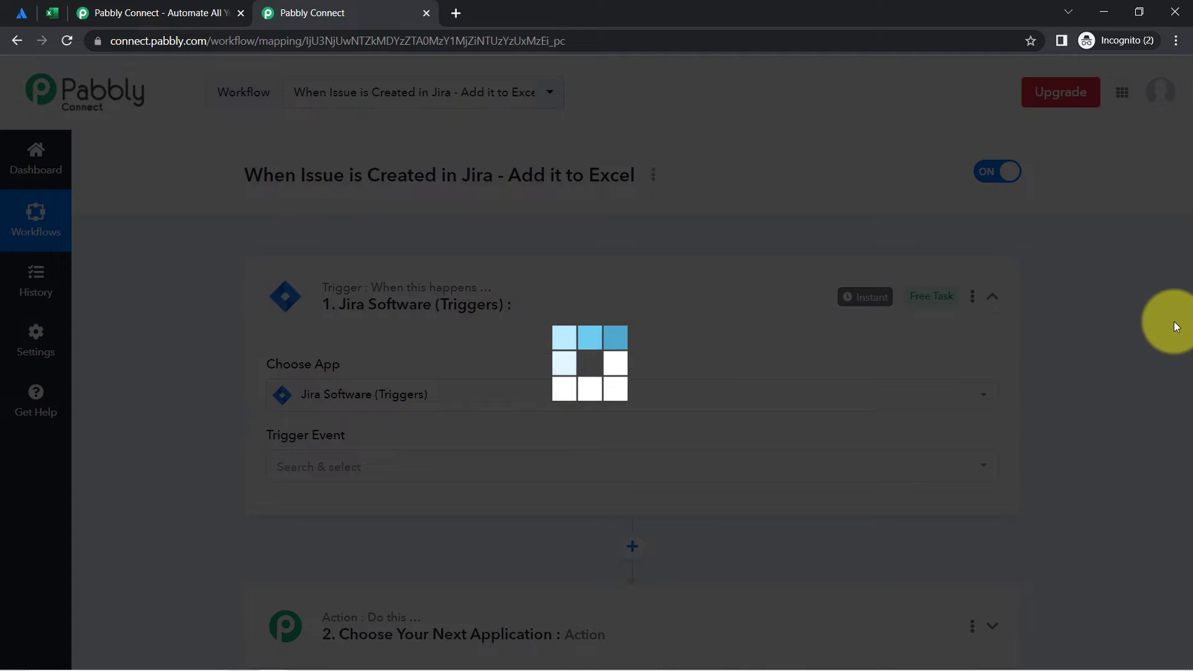
# Search for excel in the action step and choose Microsoft Excel as its application.
pyautogui.scroll(-5, 1184, 311)
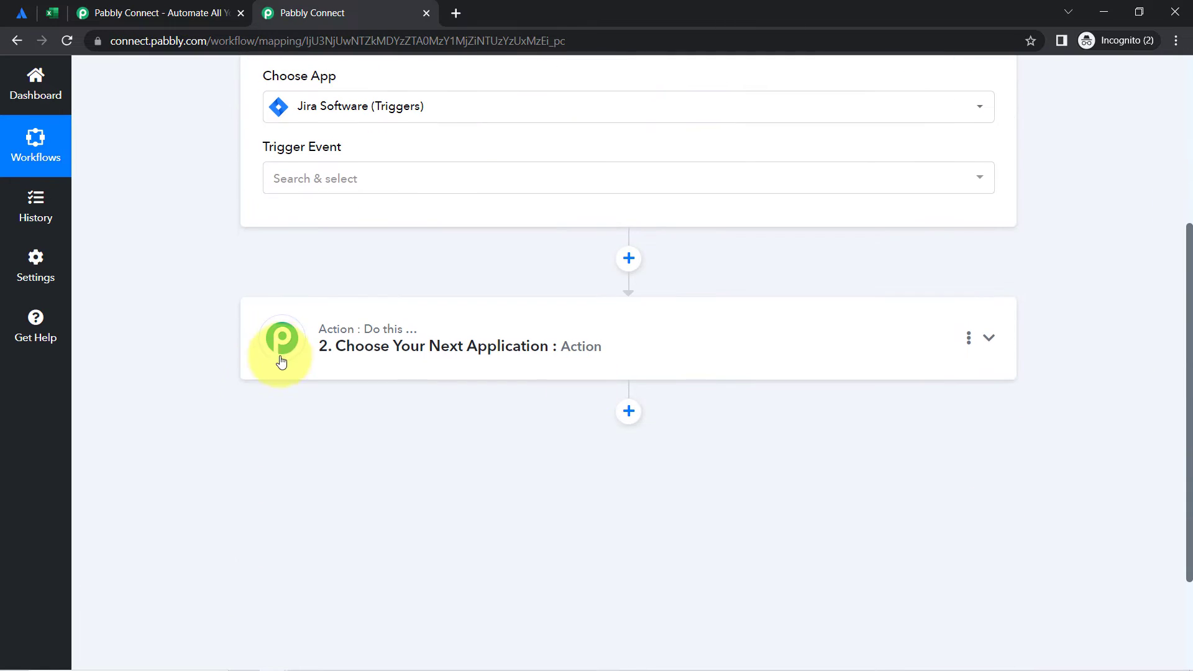
pyautogui.click(361, 349)
pyautogui.click(306, 436)
pyautogui.write('m')
pyautogui.press('BackSpace')
pyautogui.write('excel')
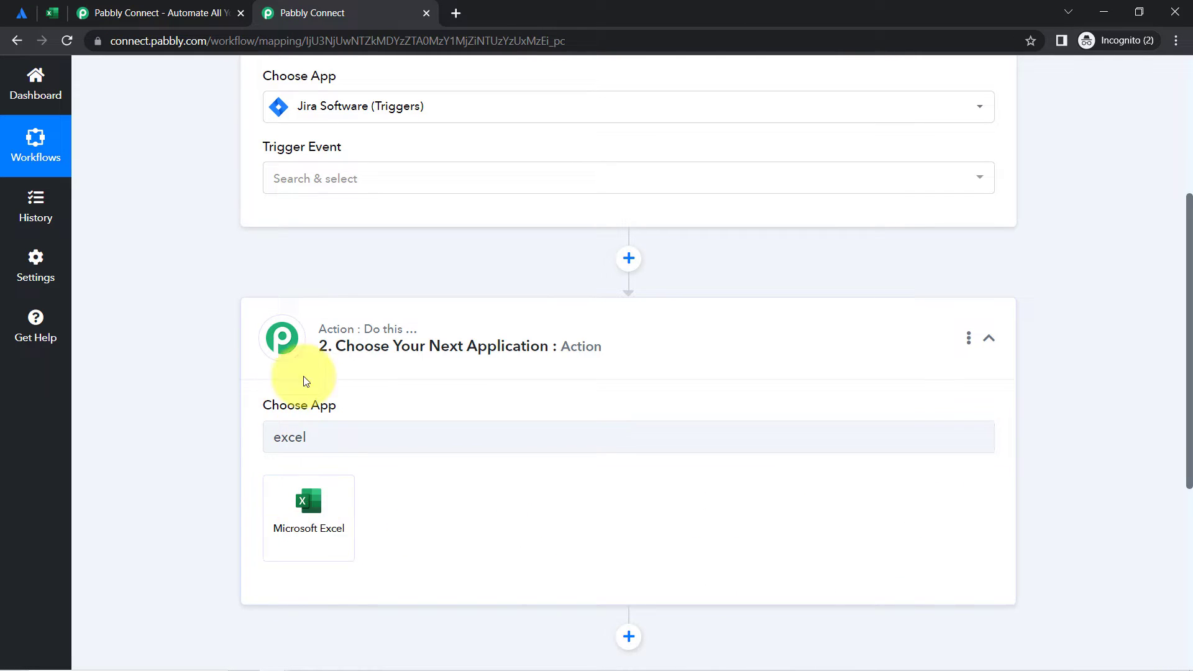
pyautogui.click(296, 528)
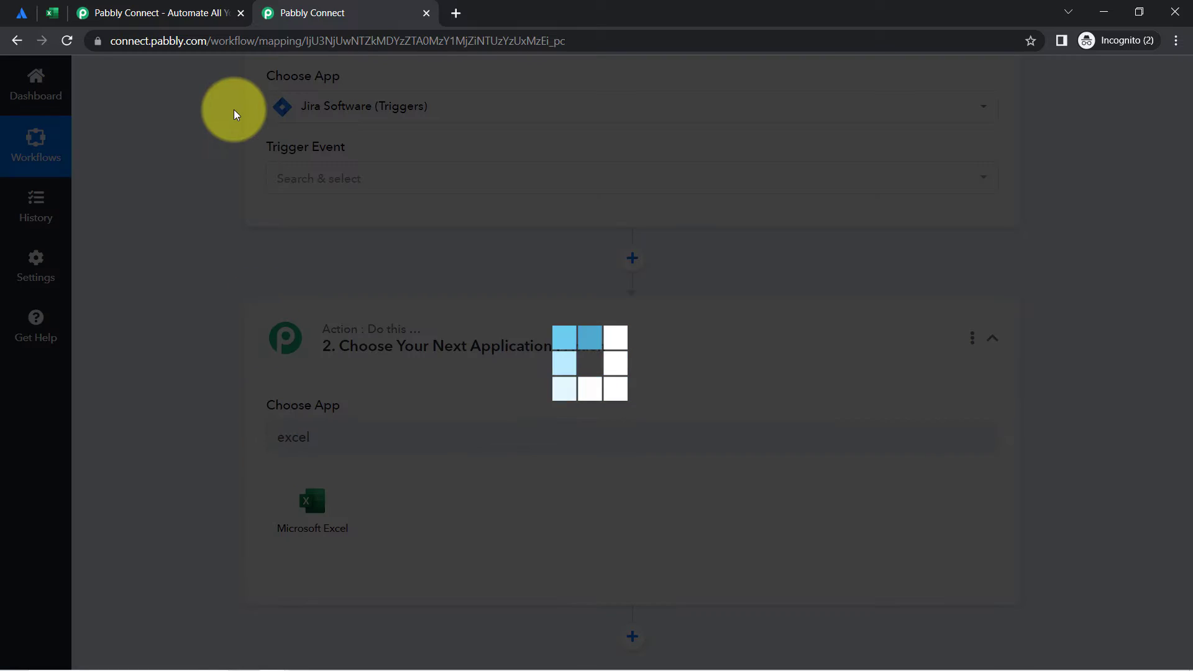
# Collapse the Microsoft Excel action and set the Jira Software trigger event to Configure Webhooks.
pyautogui.scroll(5, 329, 217)
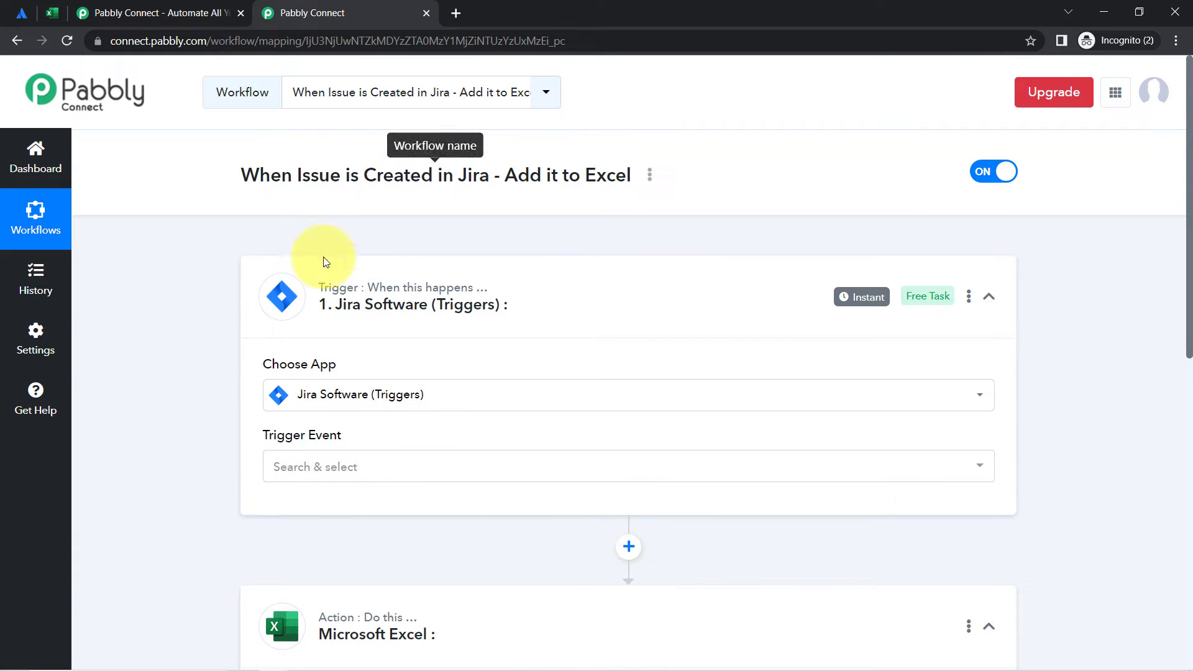
pyautogui.click(319, 293)
pyautogui.click(319, 465)
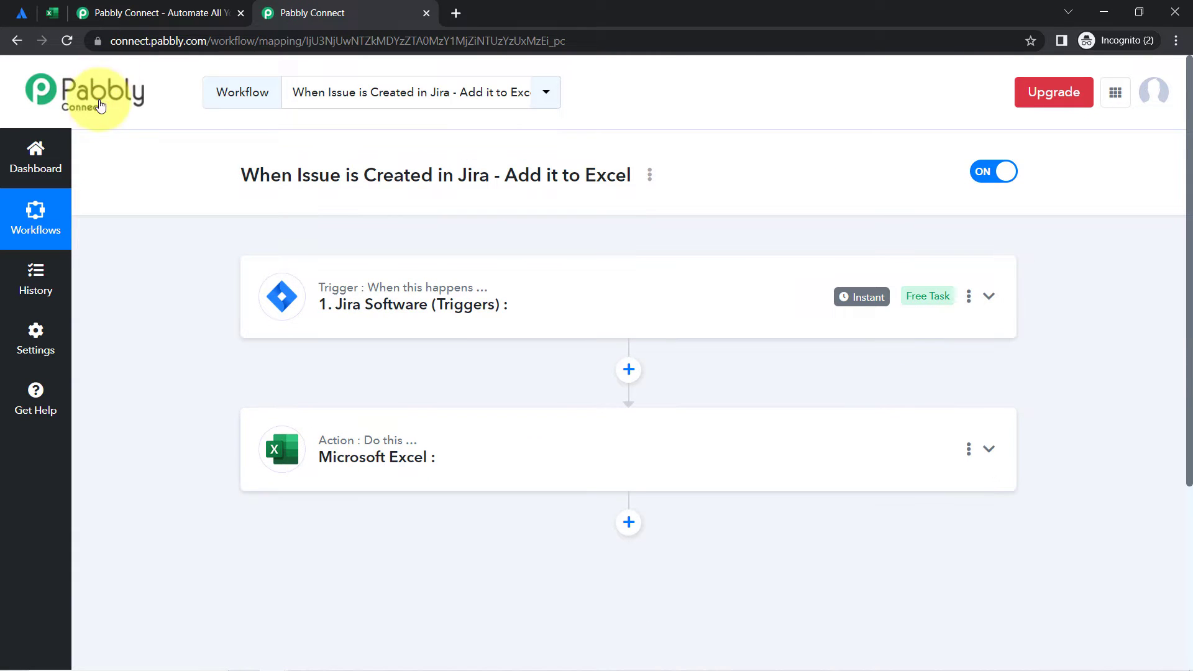
pyautogui.click(341, 305)
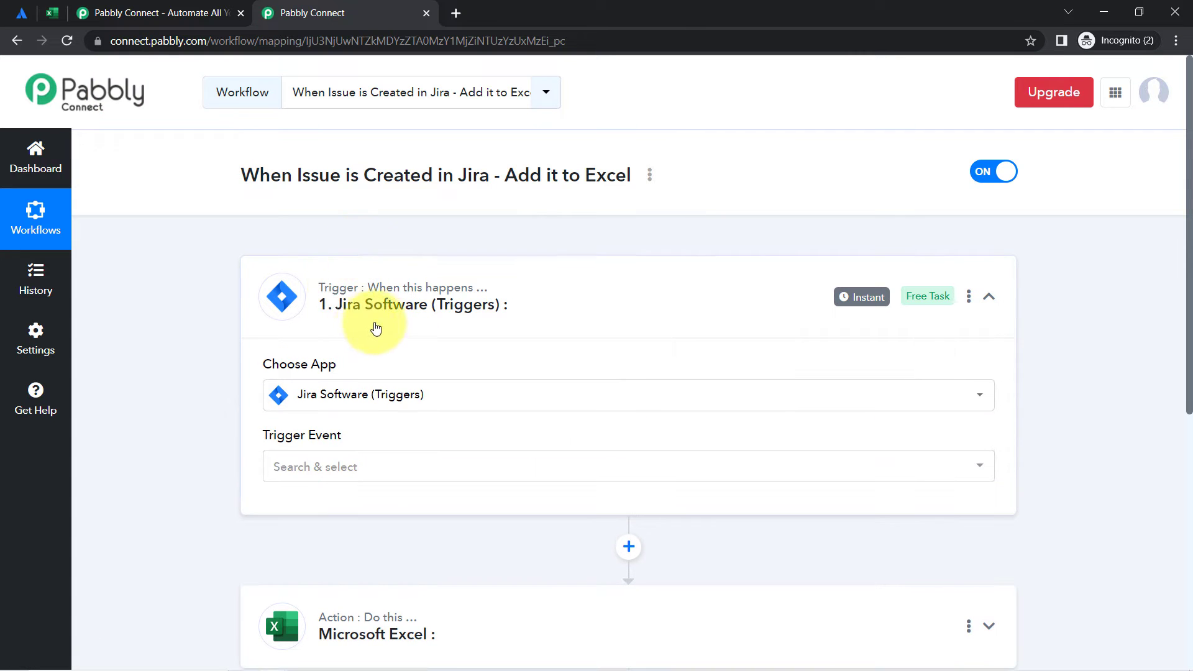
pyautogui.scroll(-3, 160, 302)
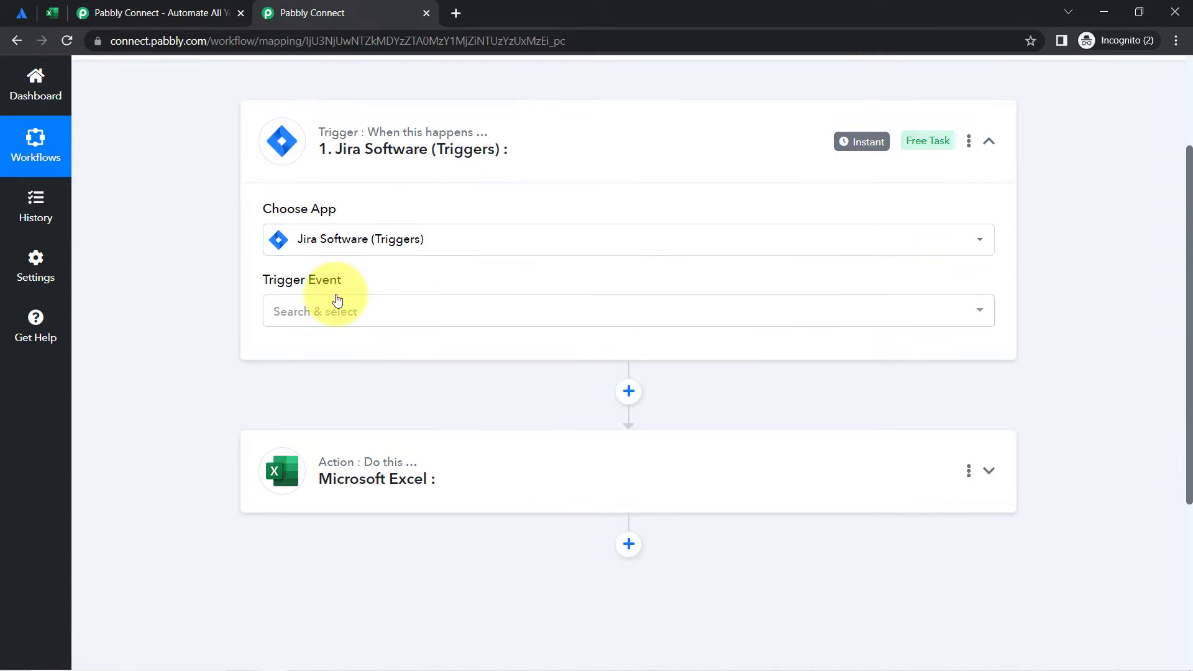
pyautogui.click(326, 316)
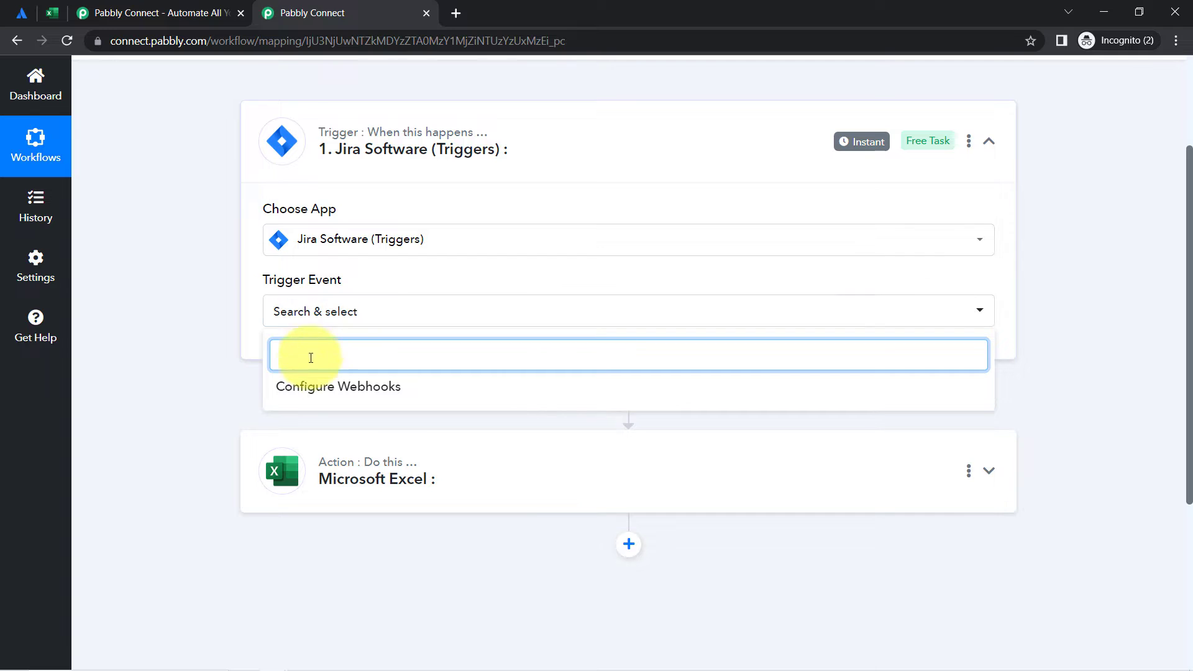
pyautogui.click(298, 393)
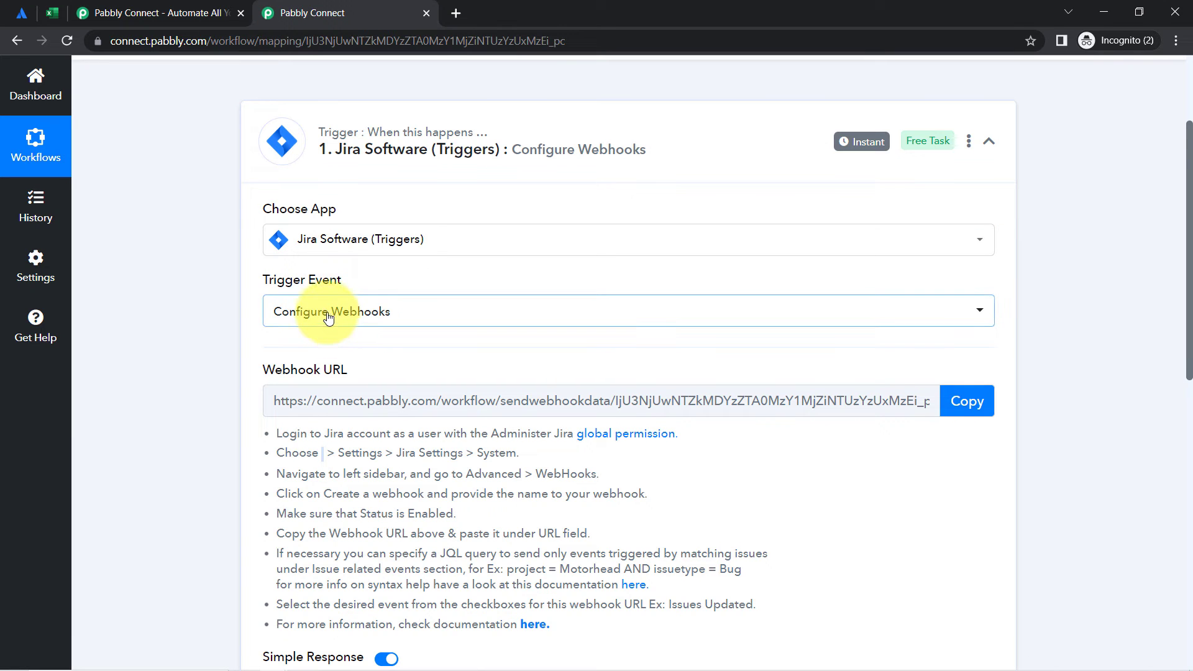
# Review the Jira webhook setup instructions and copy the trigger's webhook URL.
pyautogui.moveTo(278, 372)
pyautogui.moveTo(278, 371); pyautogui.dragTo(347, 372)
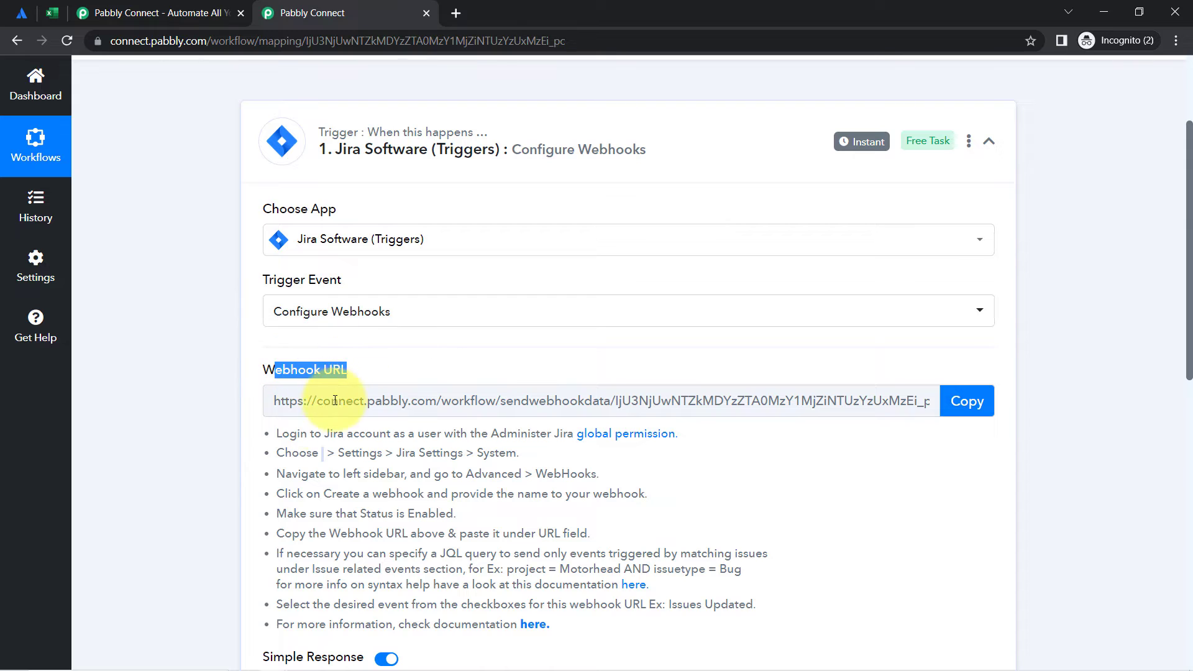
pyautogui.moveTo(289, 441); pyautogui.dragTo(488, 606)
pyautogui.moveTo(1189, 280); pyautogui.dragTo(1184, 325)
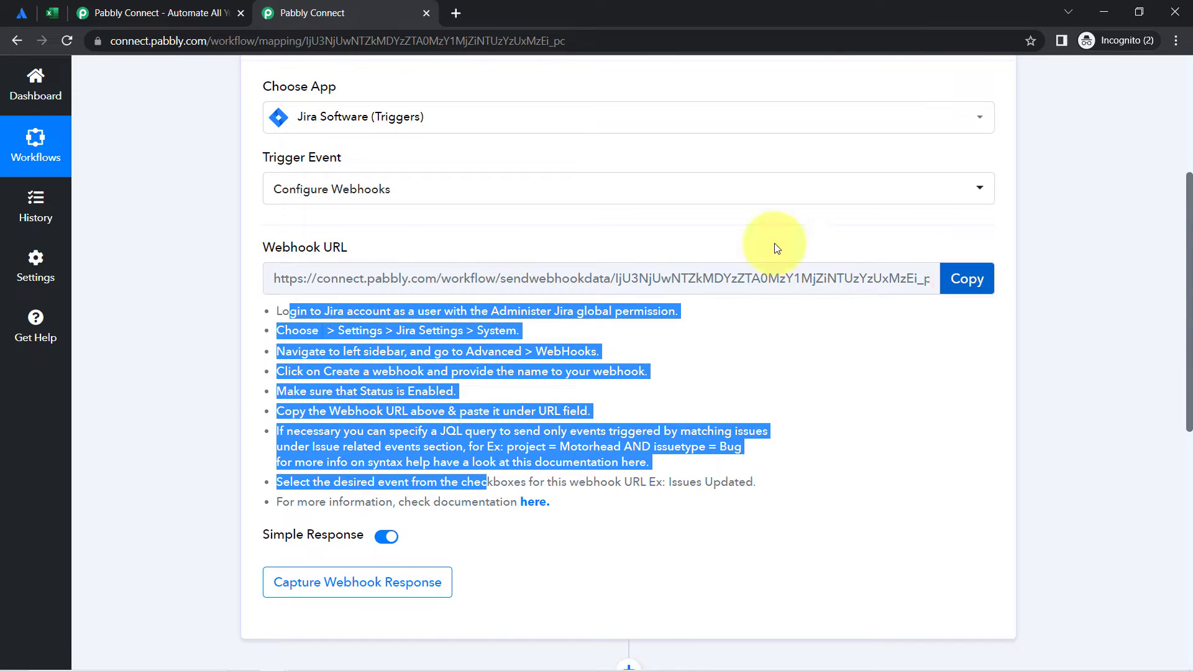
pyautogui.click(960, 281)
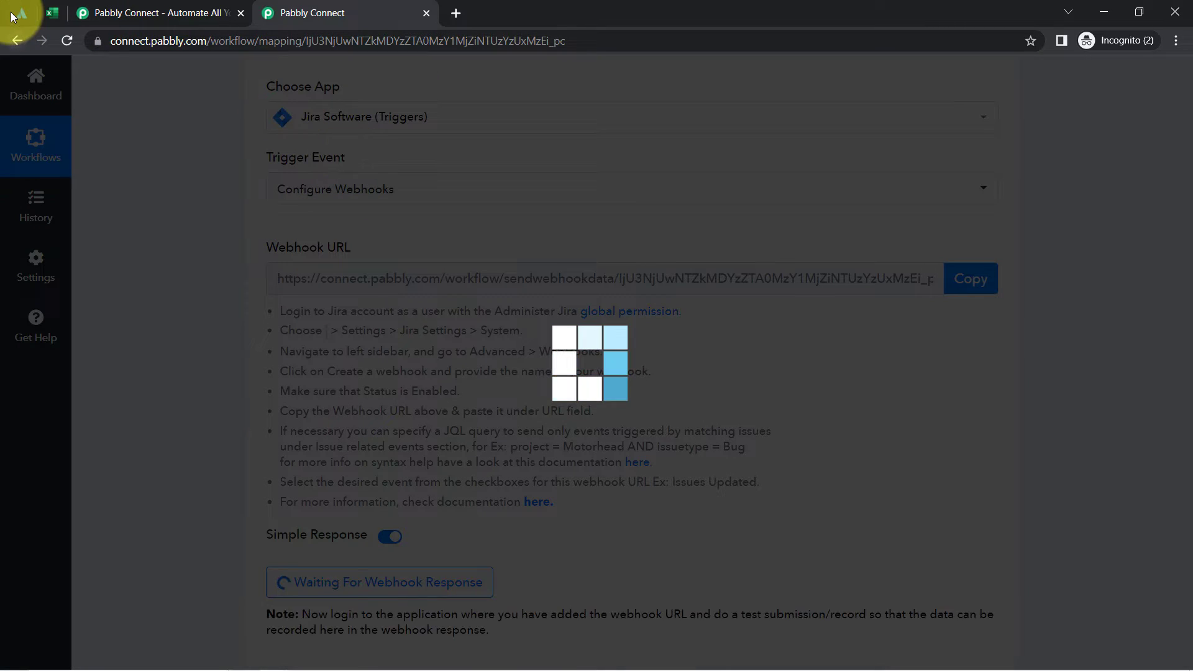
# Close the Pabbly Connect website page and switch to the Atlassian home page, placing its tab beside the workflow.
pyautogui.click(15, 15)
pyautogui.click(320, 13)
pyautogui.click(224, 16)
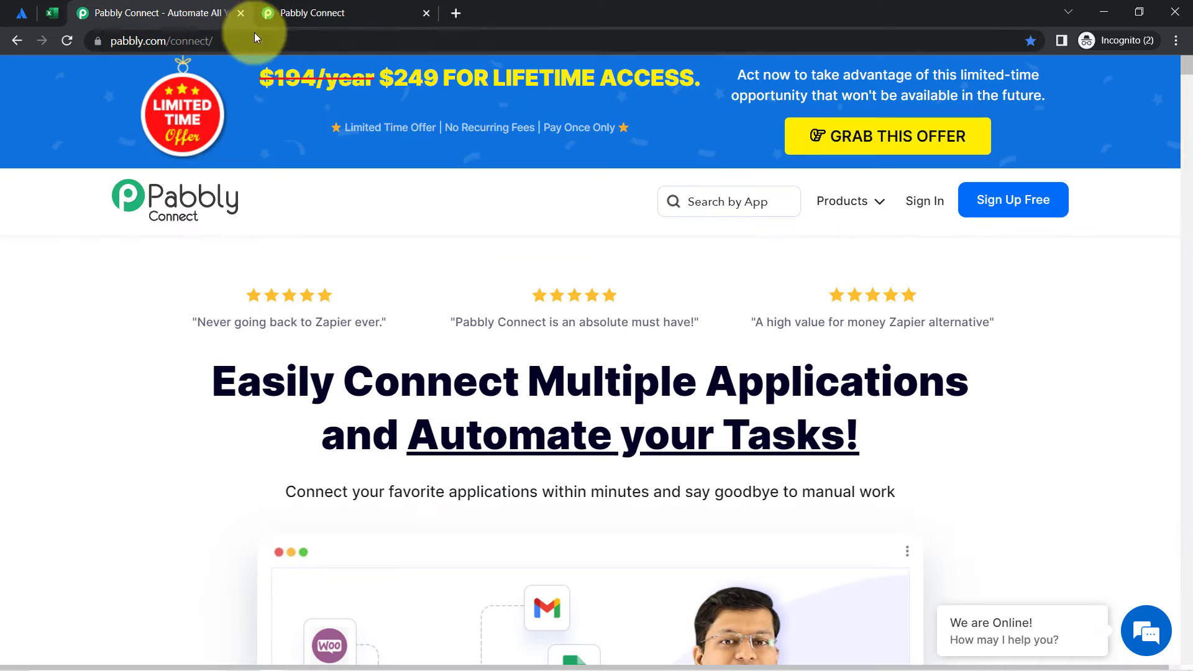
pyautogui.click(237, 16)
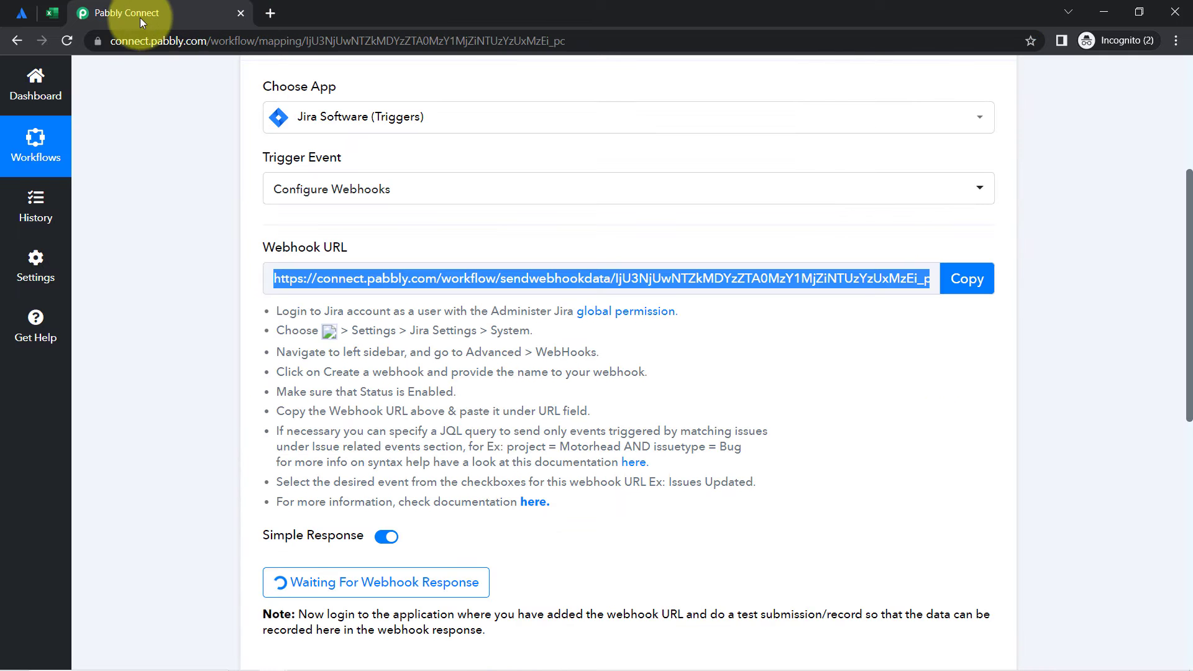
pyautogui.click(28, 13)
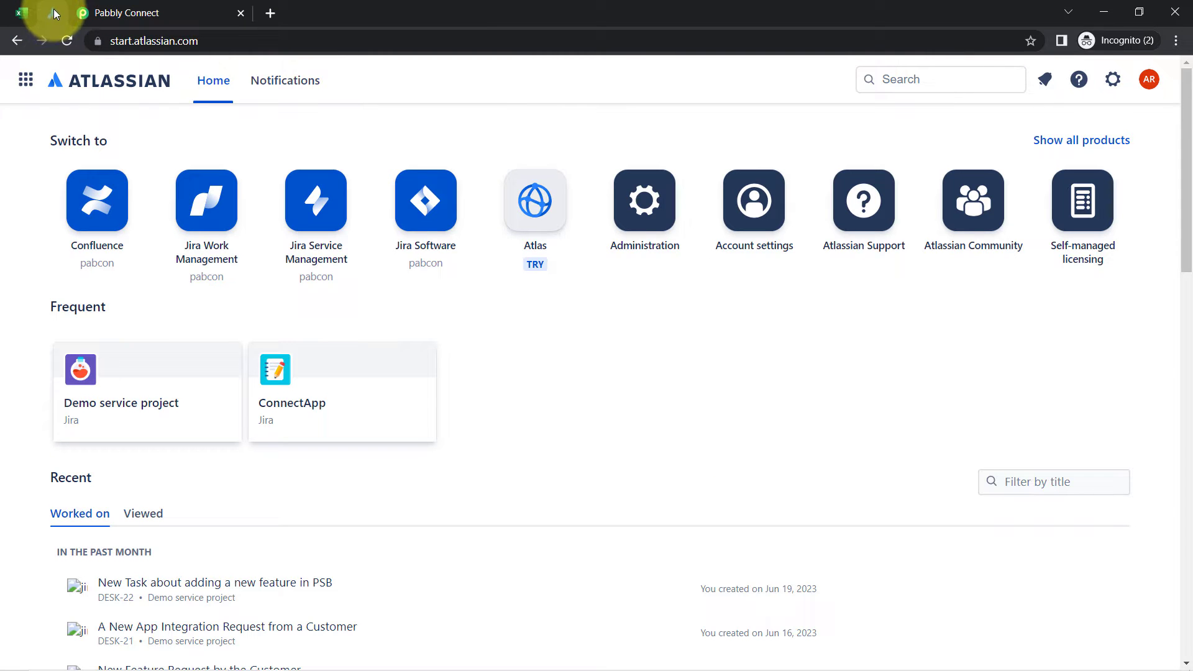
# Open Jira Software from the Atlassian home page and check the settings path given in the Pabbly Connect webhook instructions.
pyautogui.click(429, 234)
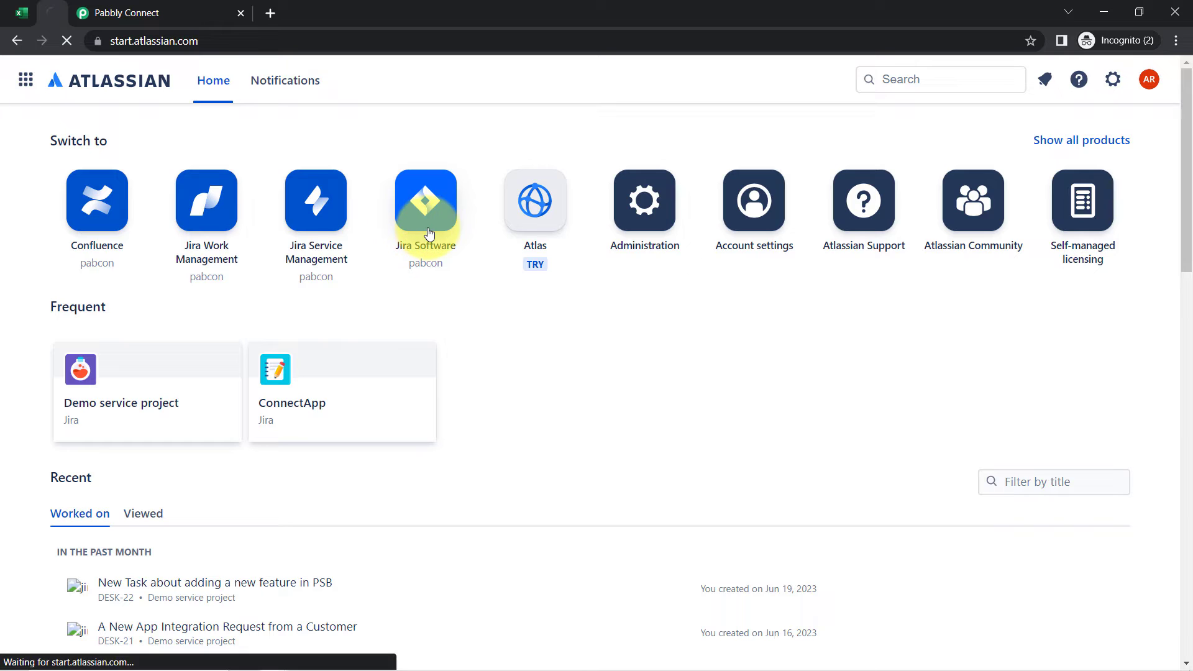
pyautogui.click(124, 5)
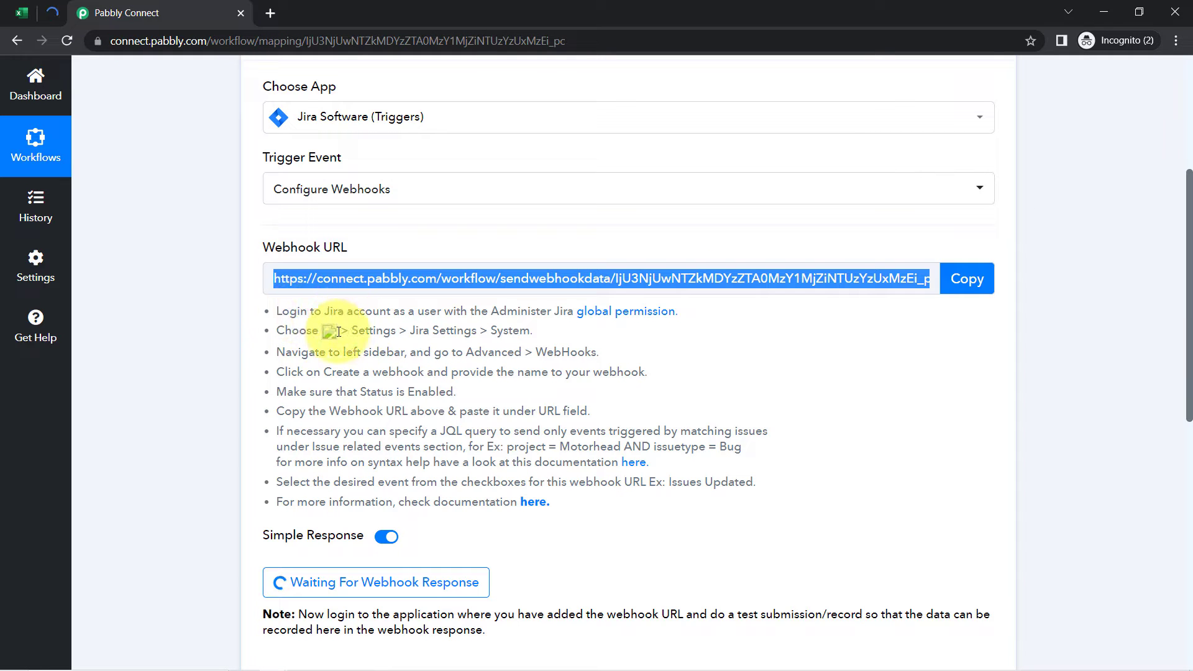
pyautogui.moveTo(322, 311); pyautogui.dragTo(432, 331)
pyautogui.doubleClick(371, 330)
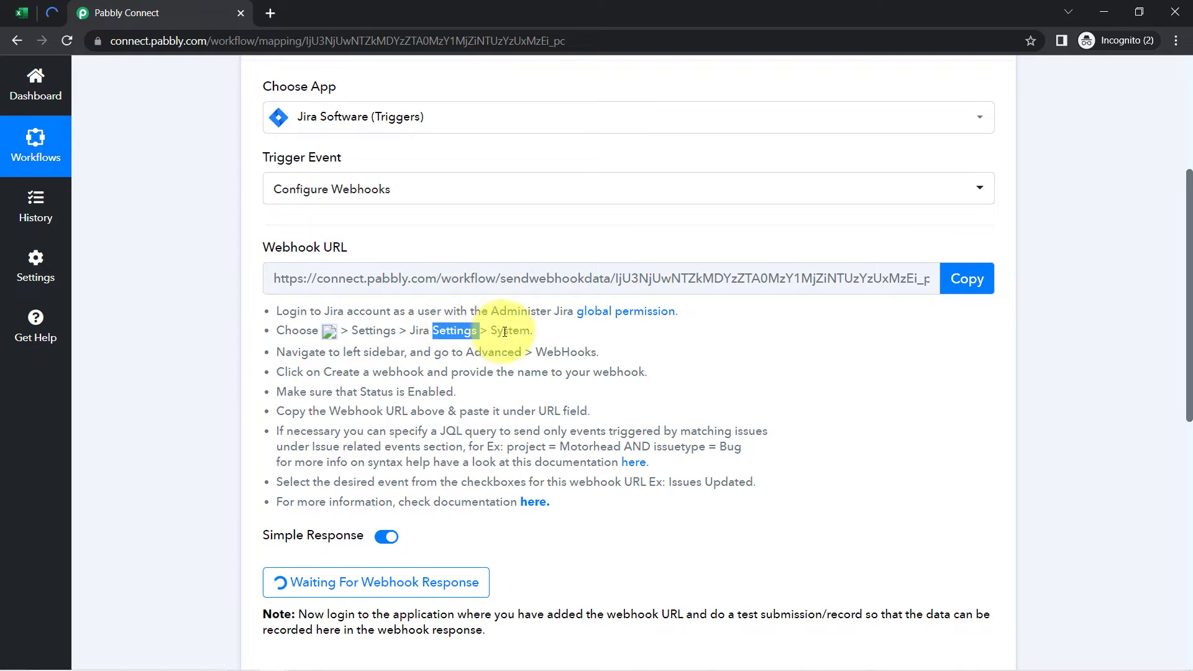
pyautogui.click(49, 11)
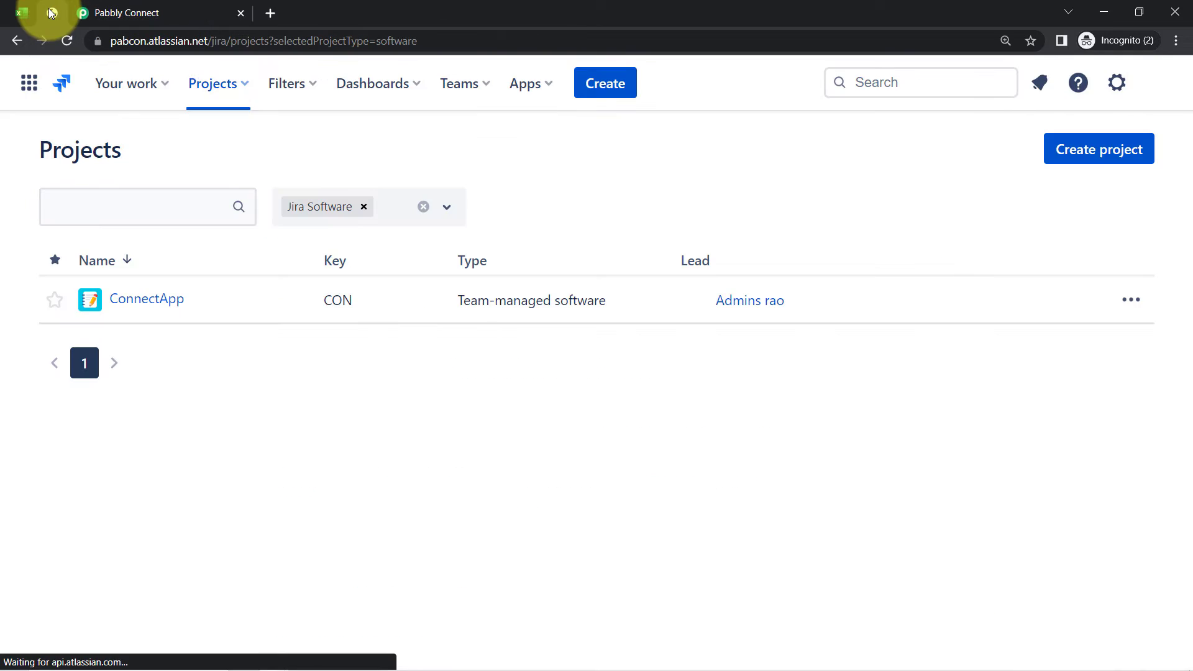
# Open the WebHooks page in Jira's System settings and start a new webhook named Jira & Pabbly.
pyautogui.click(1112, 87)
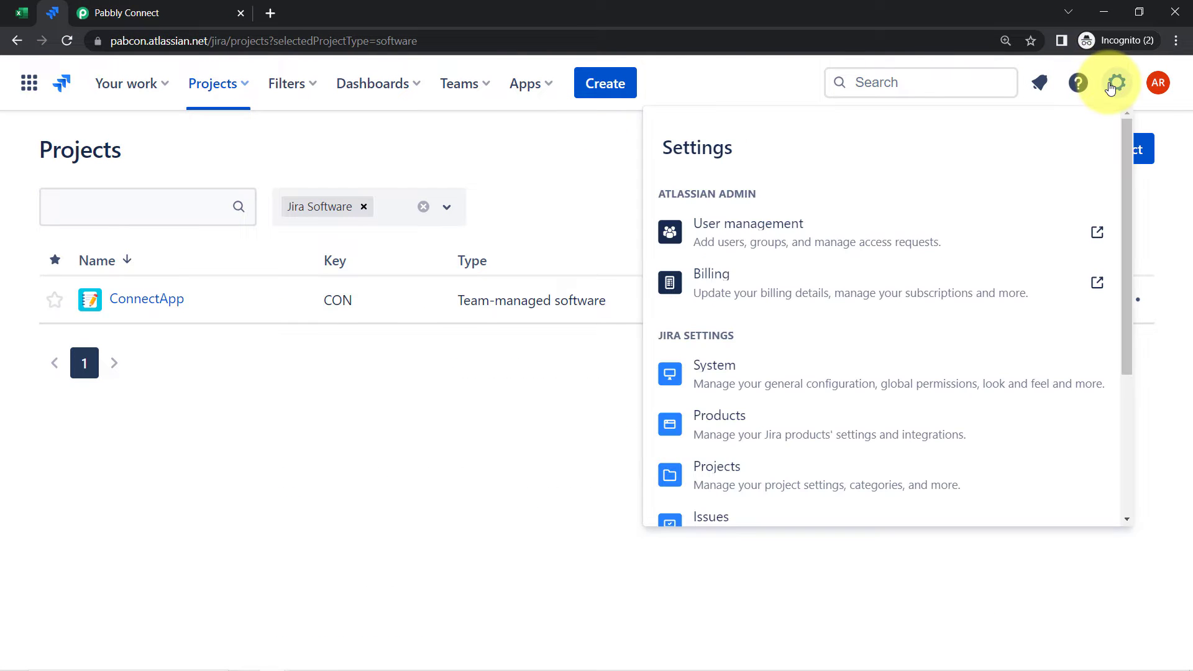
pyautogui.click(700, 363)
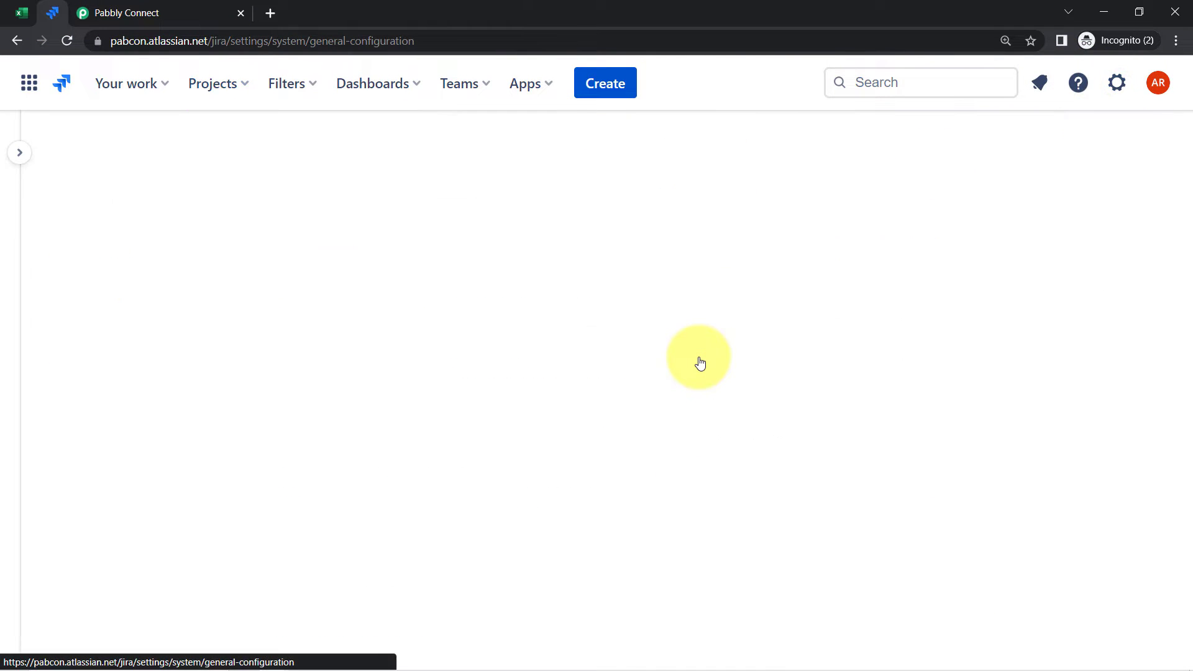
pyautogui.scroll(-5, 65, 407)
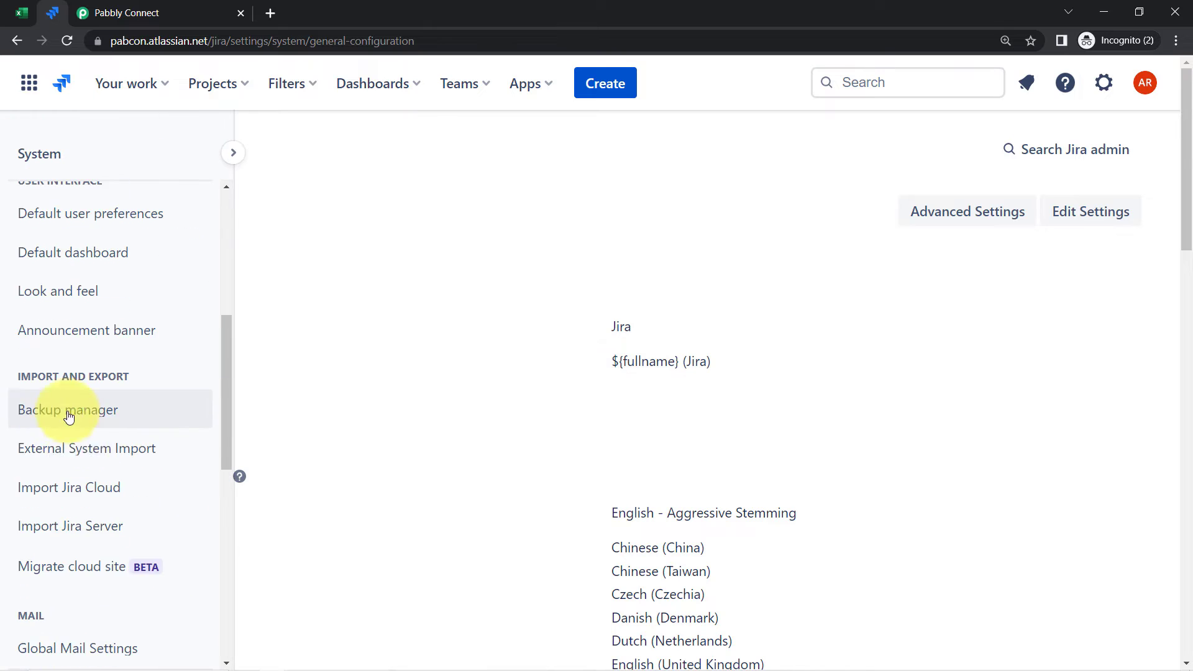
pyautogui.scroll(-9, 66, 408)
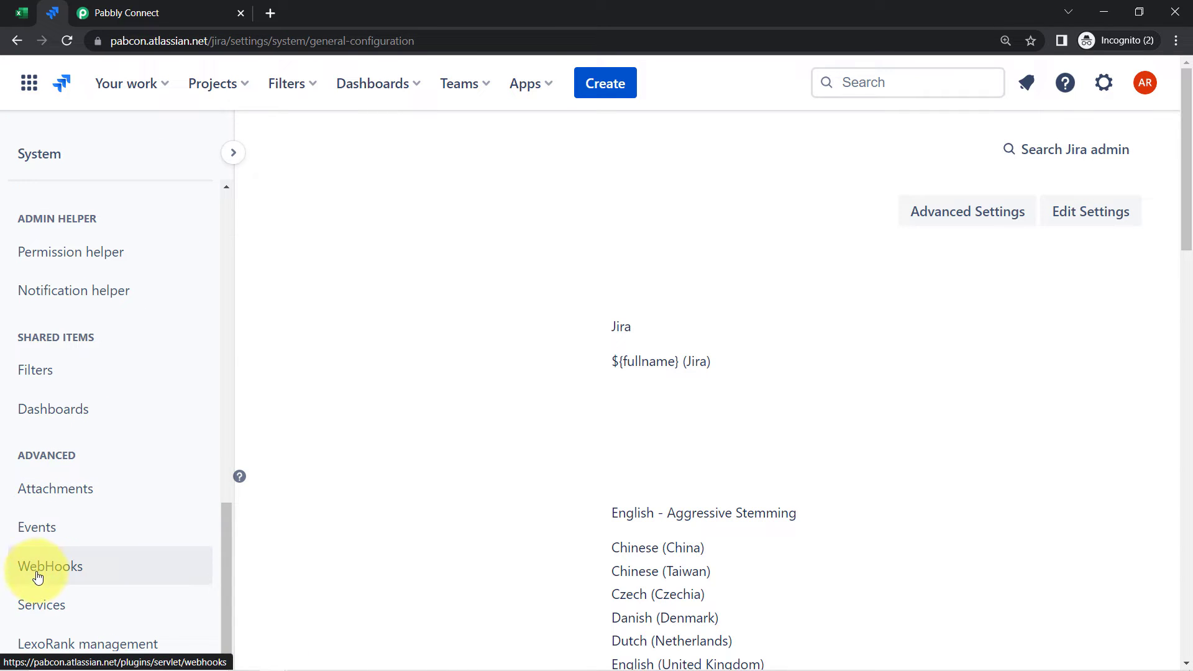
pyautogui.click(37, 577)
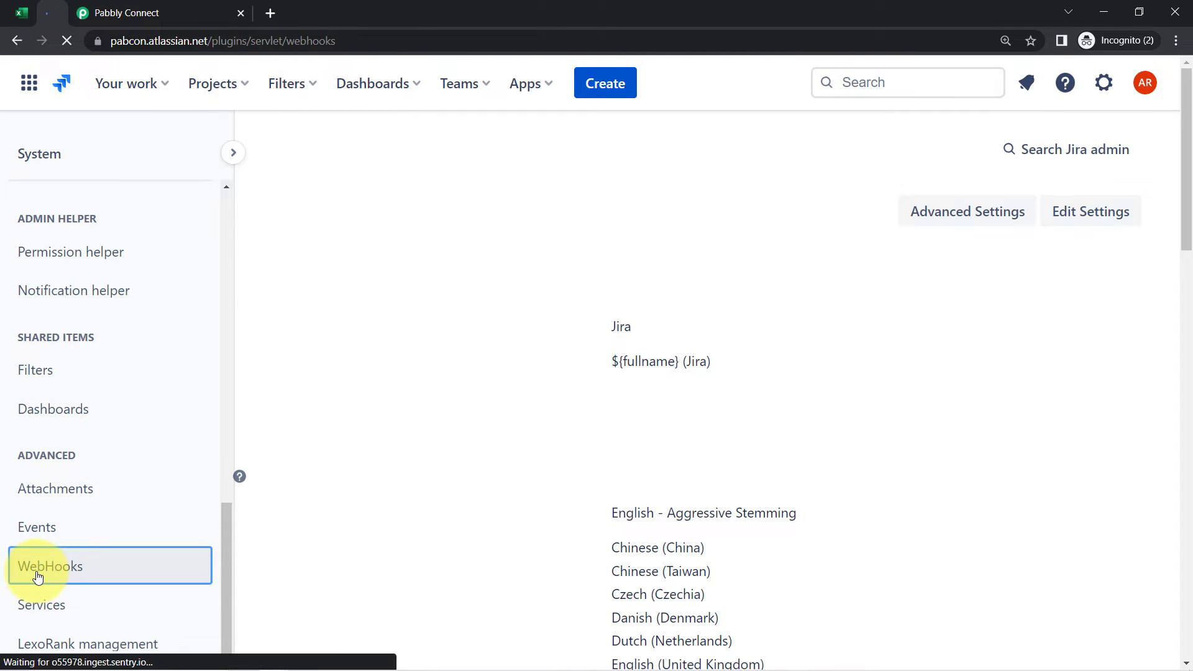
pyautogui.click(1011, 213)
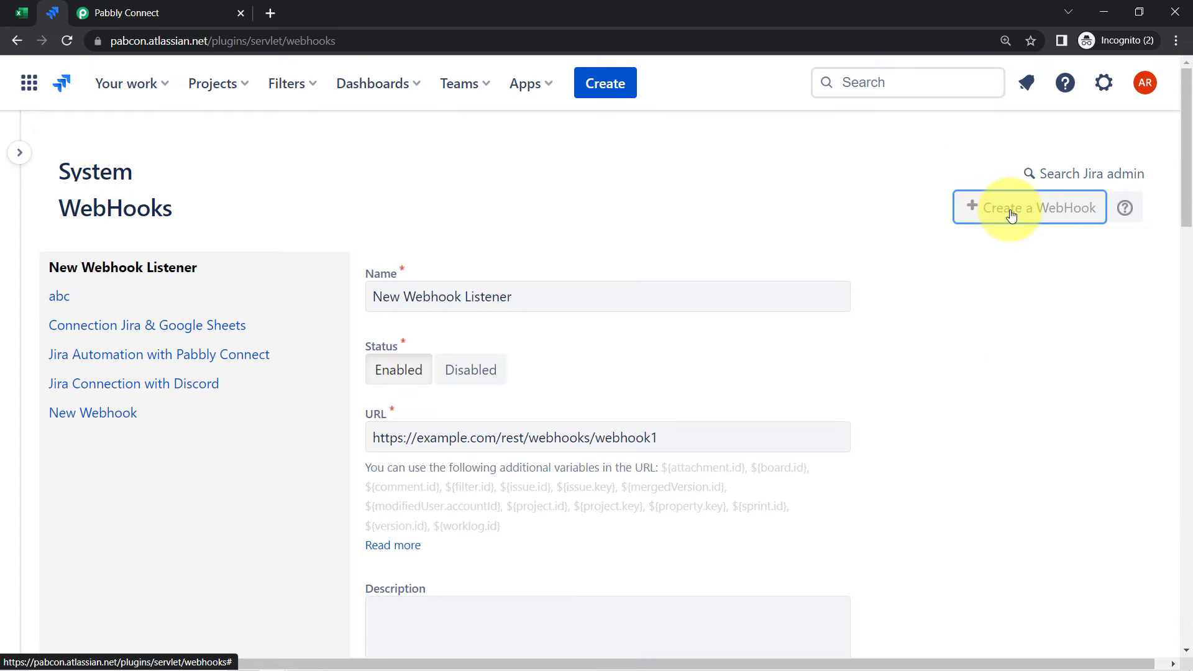
pyautogui.click(392, 302)
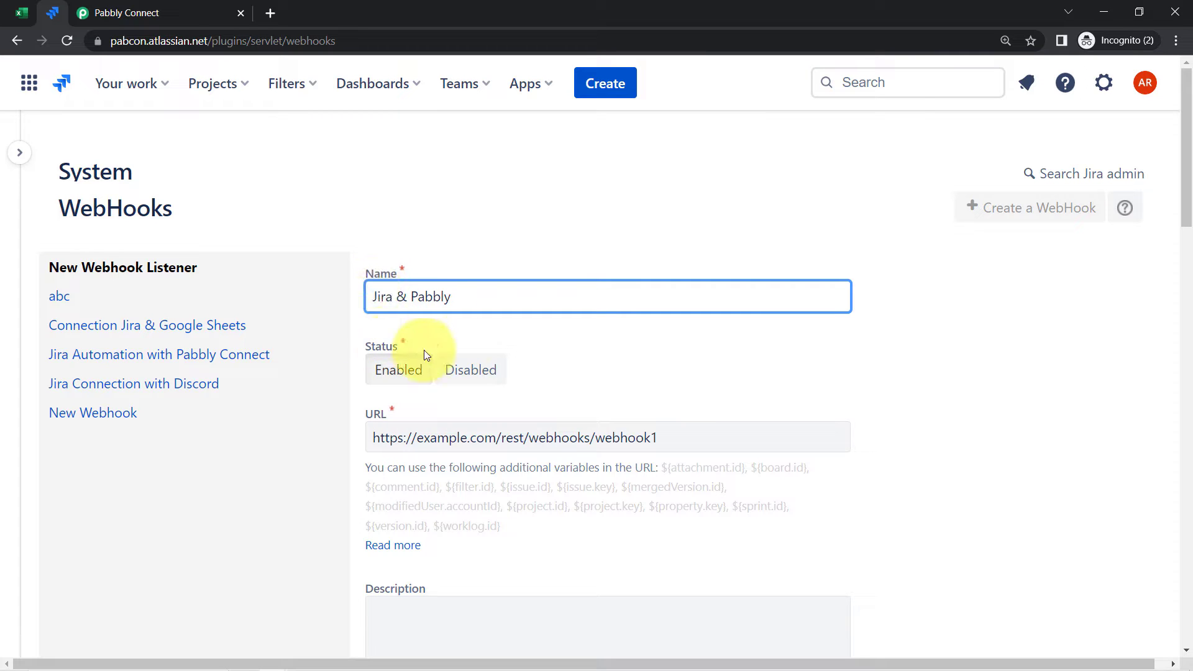
# Replace the new webhook's default URL with the webhook URL copied from the Pabbly Connect trigger.
pyautogui.moveTo(1187, 206); pyautogui.dragTo(1183, 246)
pyautogui.tripleClick(703, 281)
pyautogui.press('BackSpace')
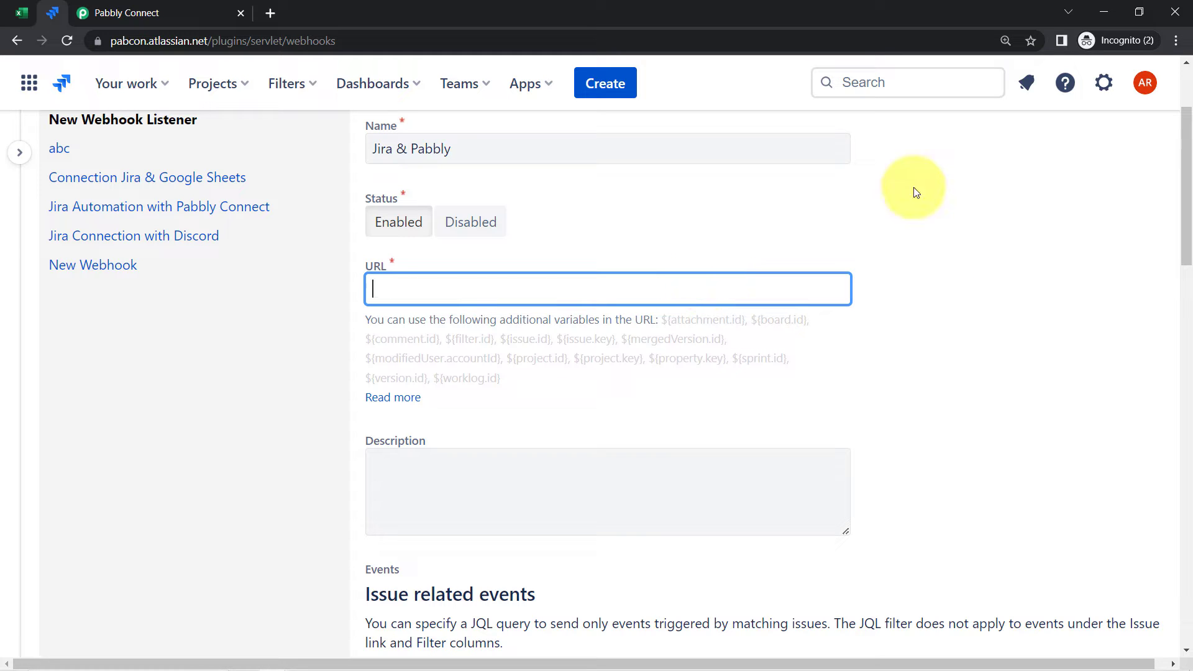
pyautogui.click(1177, 41)
pyautogui.click(985, 66)
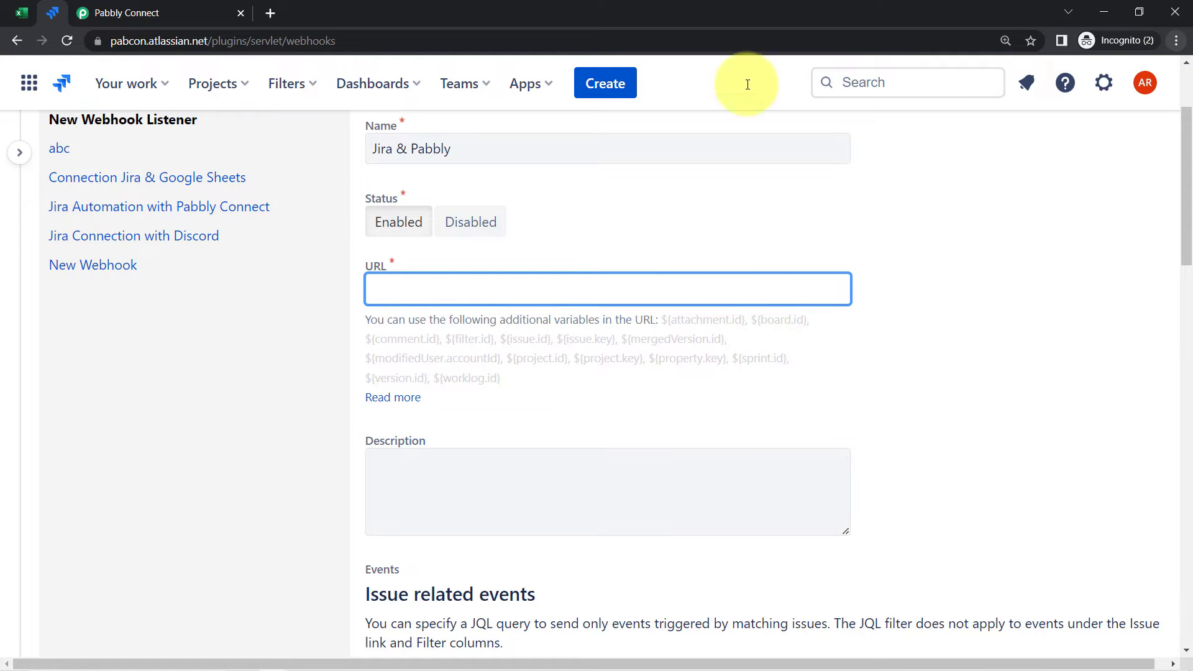
pyautogui.click(199, 6)
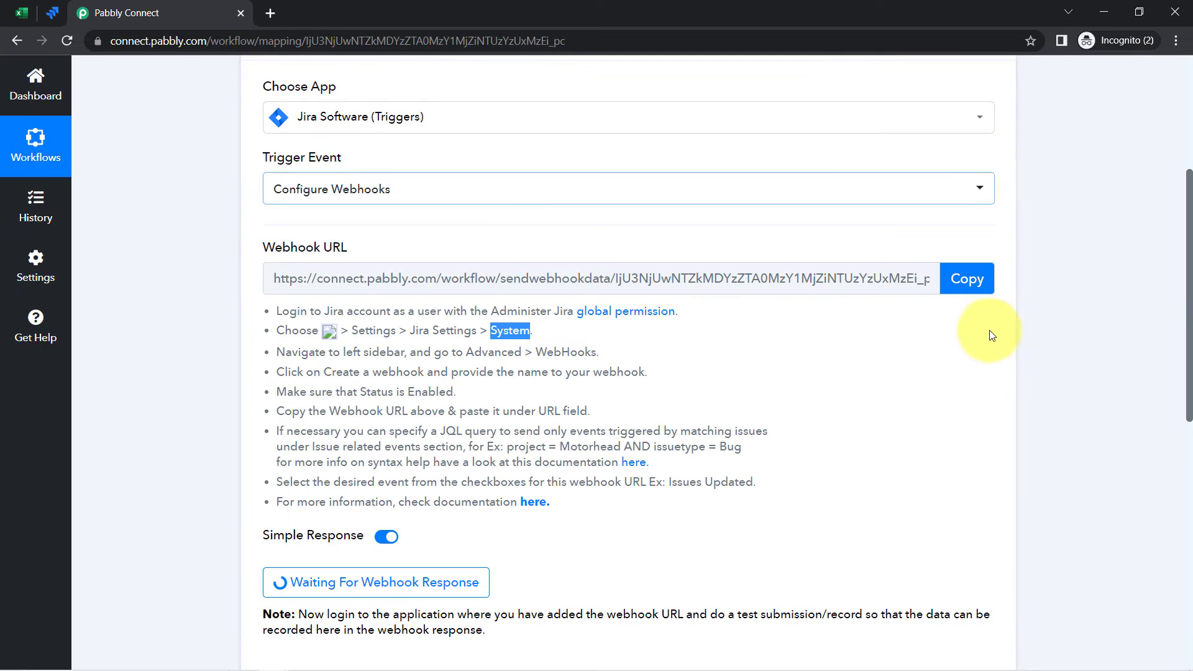
pyautogui.click(968, 280)
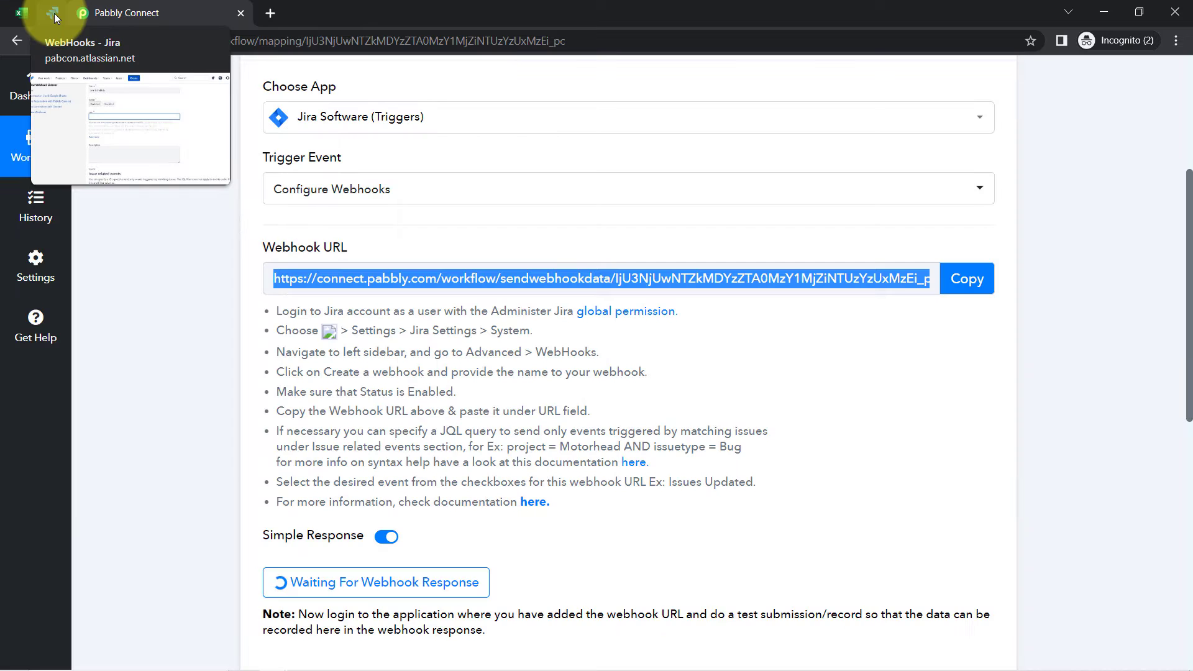
pyautogui.click(53, 13)
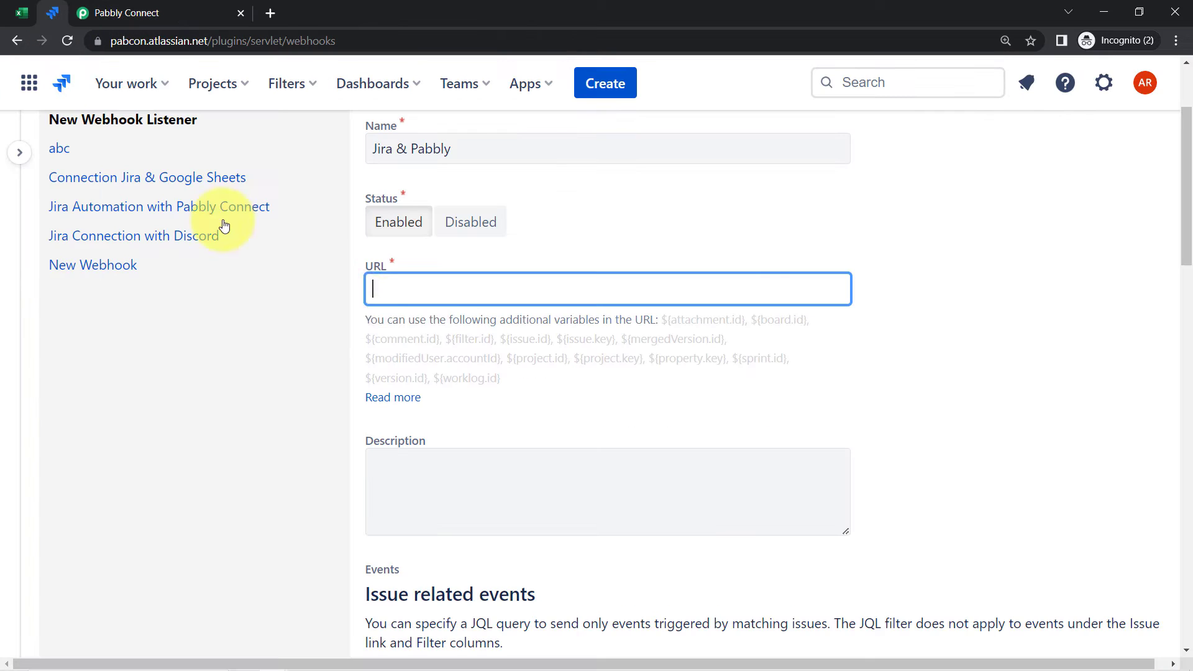
pyautogui.hotkey('ctrl', 'v')
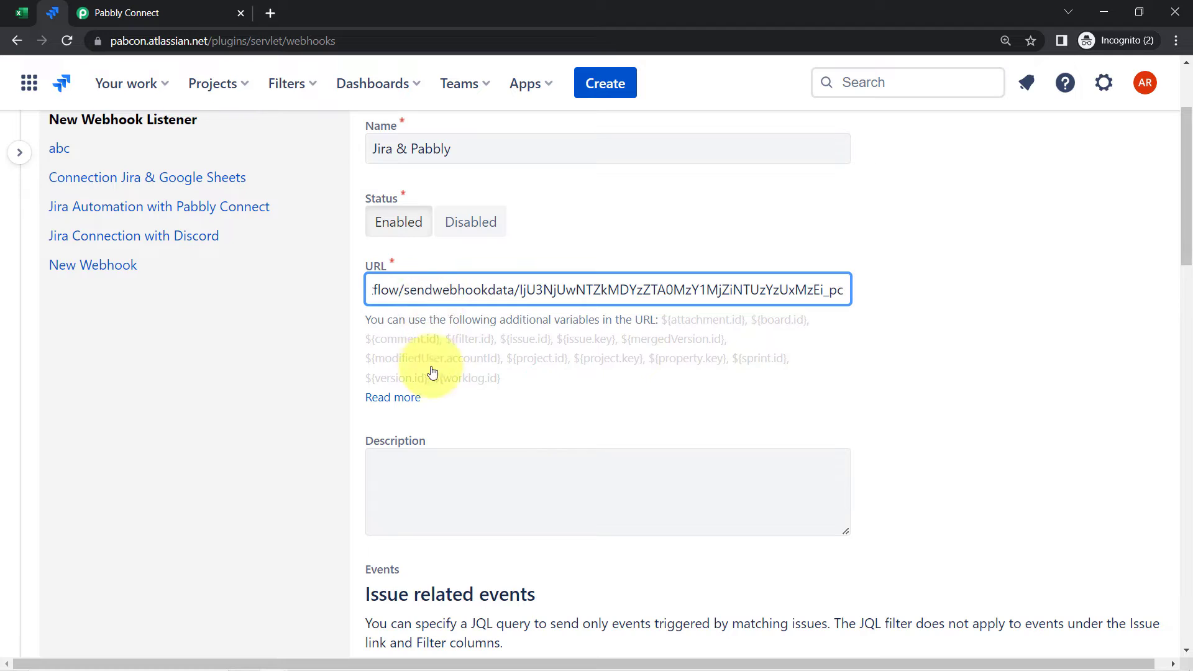
# Select the created event for Issue under the webhook's Issue related events, consulting the Pabbly Connect workflow.
pyautogui.moveTo(1185, 254); pyautogui.dragTo(1188, 287)
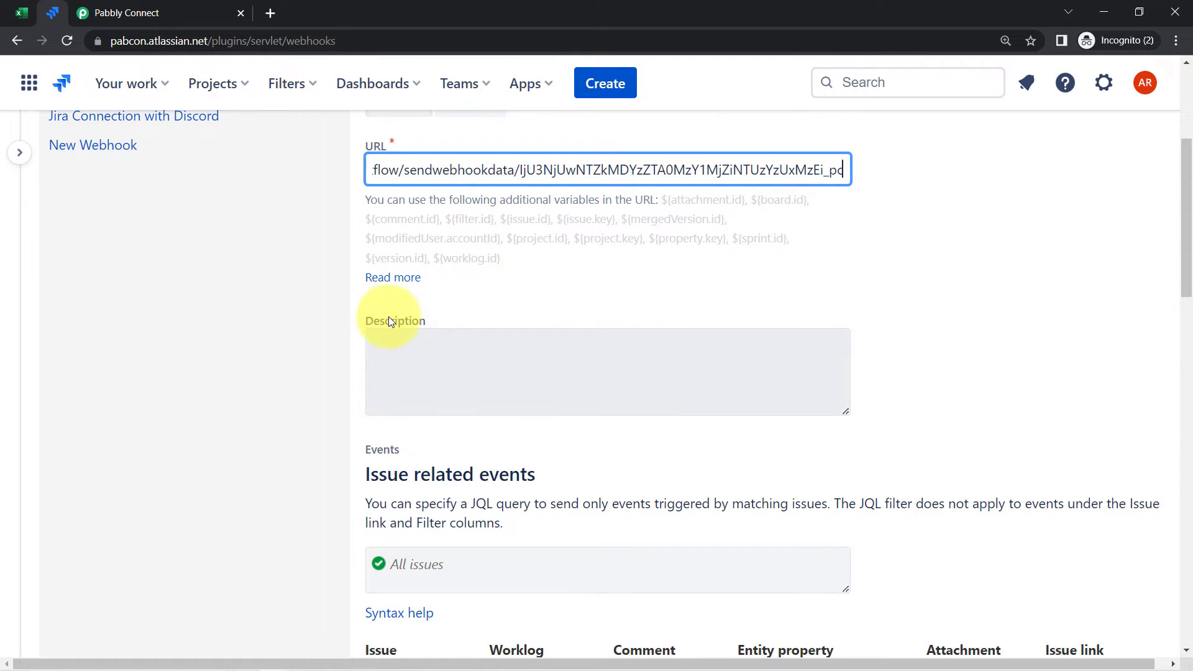
pyautogui.moveTo(1185, 219); pyautogui.dragTo(1189, 291)
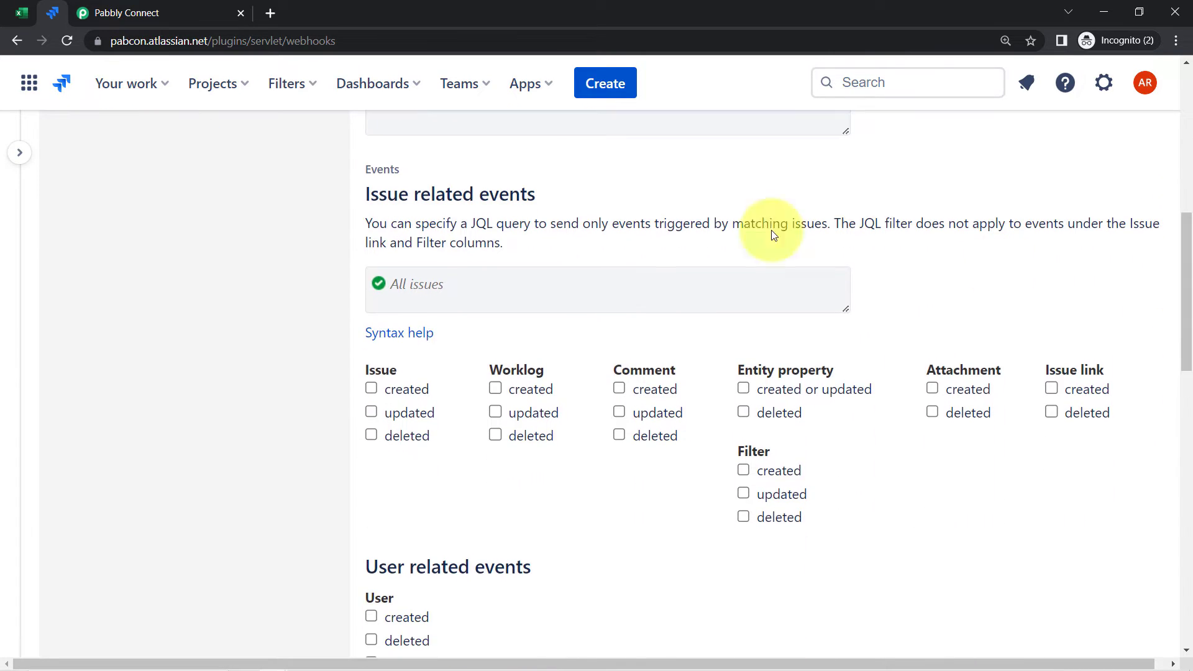
pyautogui.moveTo(405, 194); pyautogui.dragTo(549, 202)
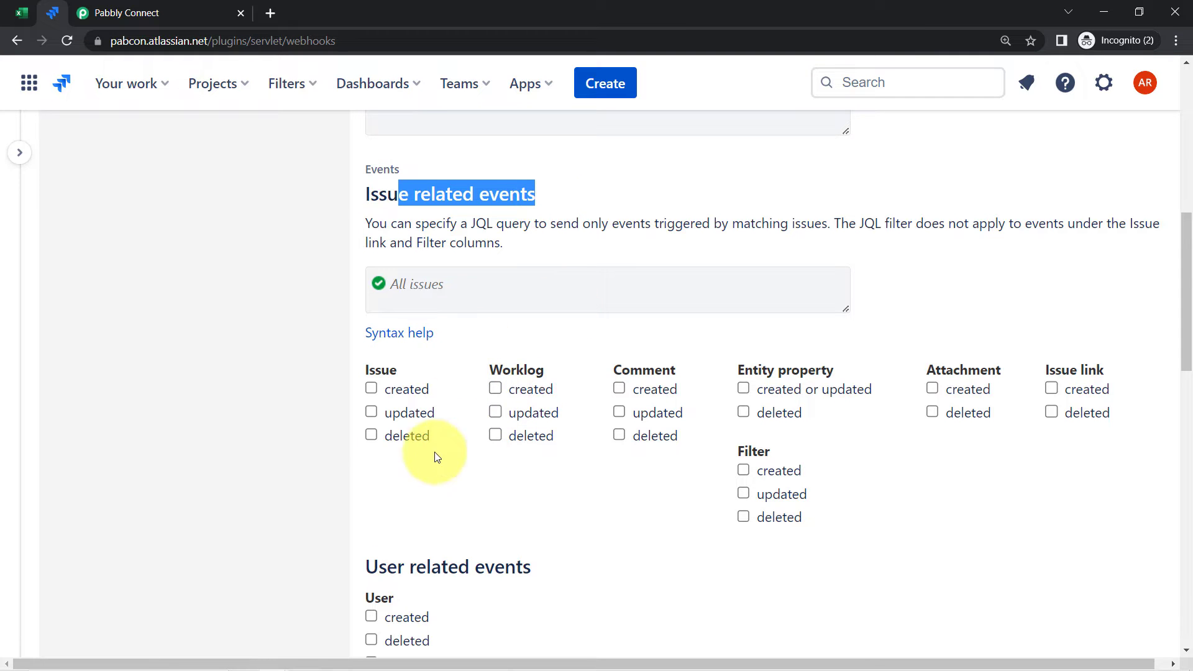
pyautogui.moveTo(589, 421); pyautogui.dragTo(650, 380)
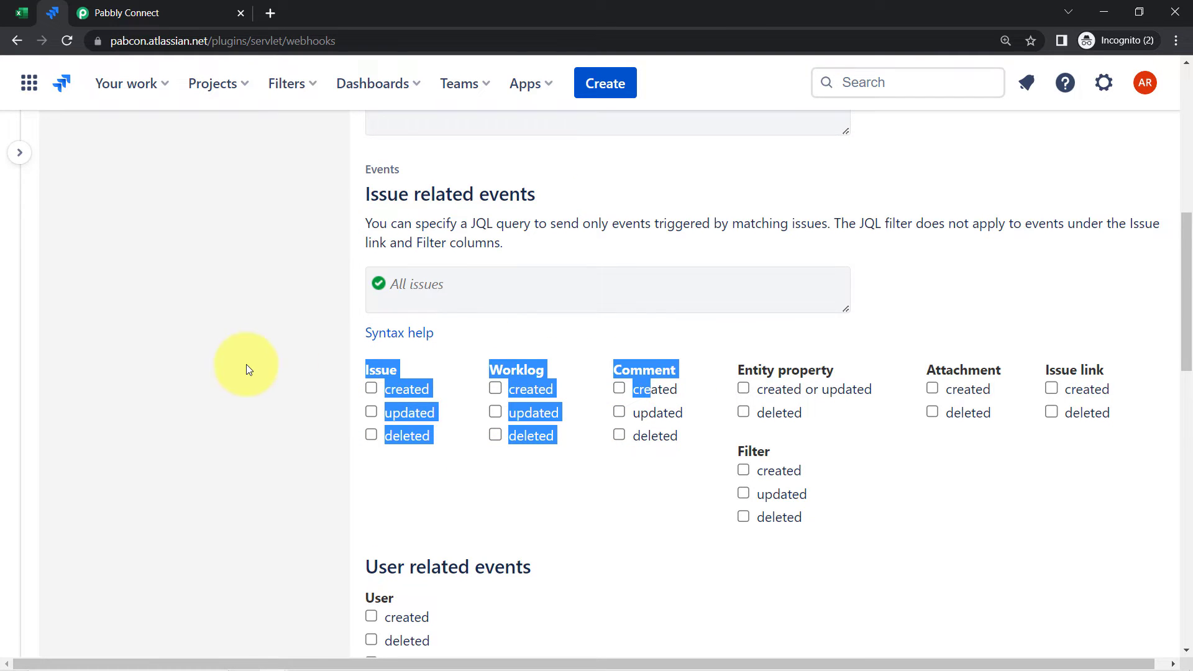
pyautogui.click(229, 301)
pyautogui.click(146, 13)
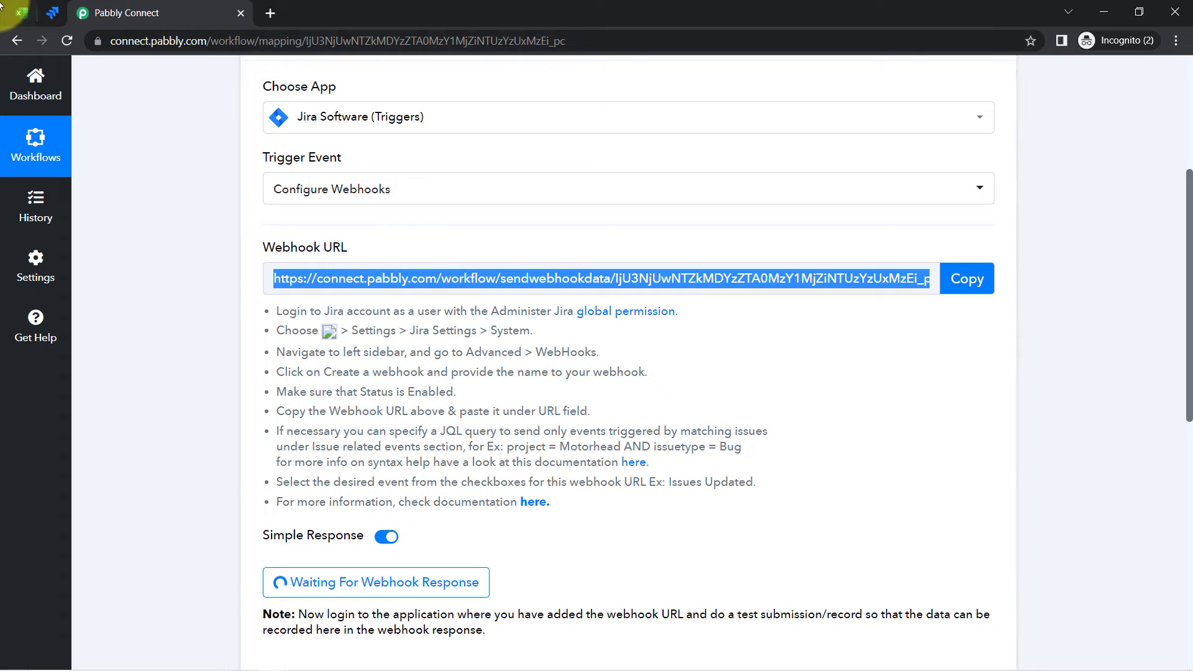
pyautogui.click(56, 12)
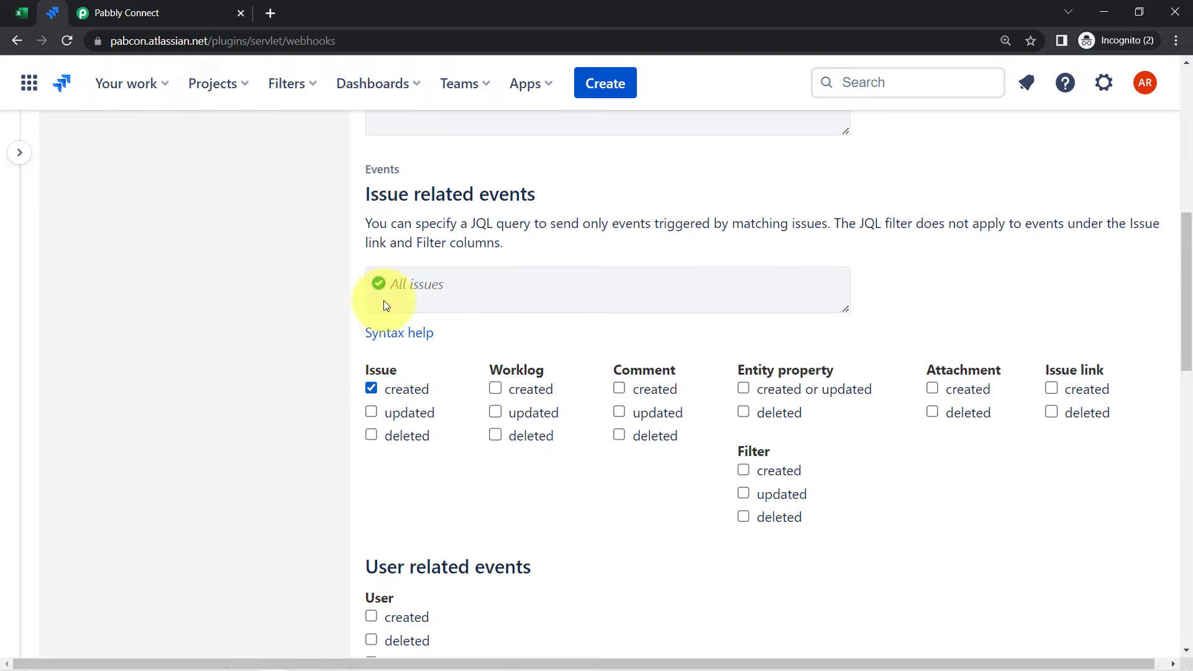
# Examine the note on limiting issue events with a JQL query and the list of recent Jira projects.
pyautogui.moveTo(371, 223); pyautogui.dragTo(505, 228)
pyautogui.click(471, 233)
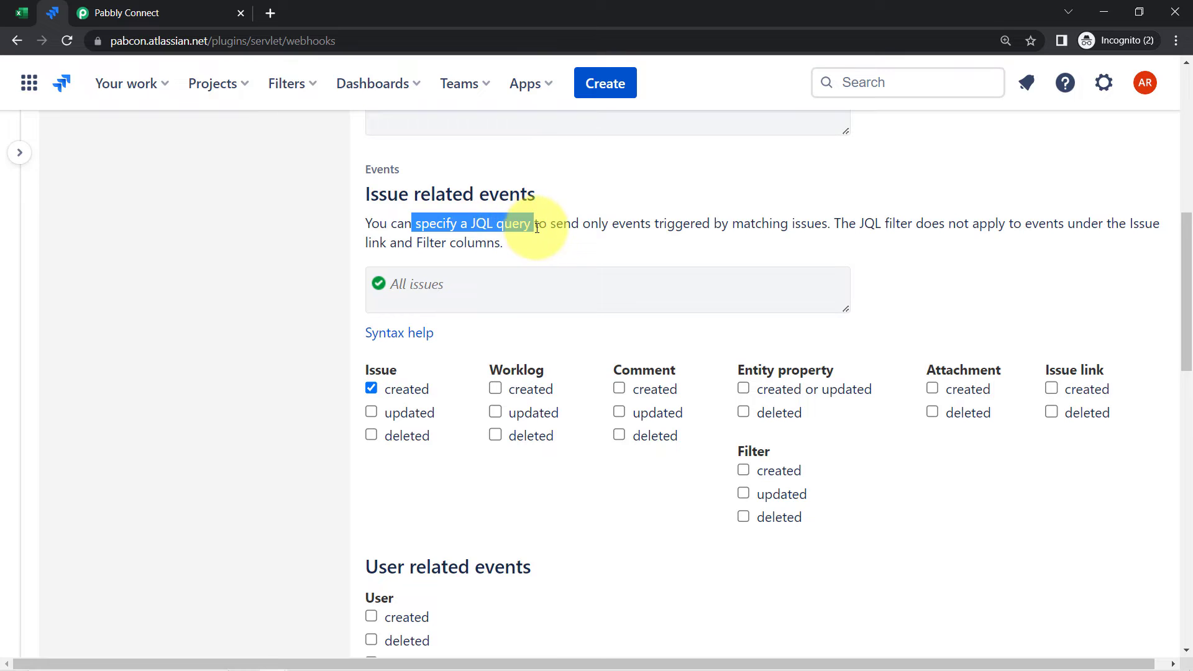
pyautogui.moveTo(580, 224); pyautogui.dragTo(664, 222)
pyautogui.moveTo(762, 223); pyautogui.dragTo(789, 224)
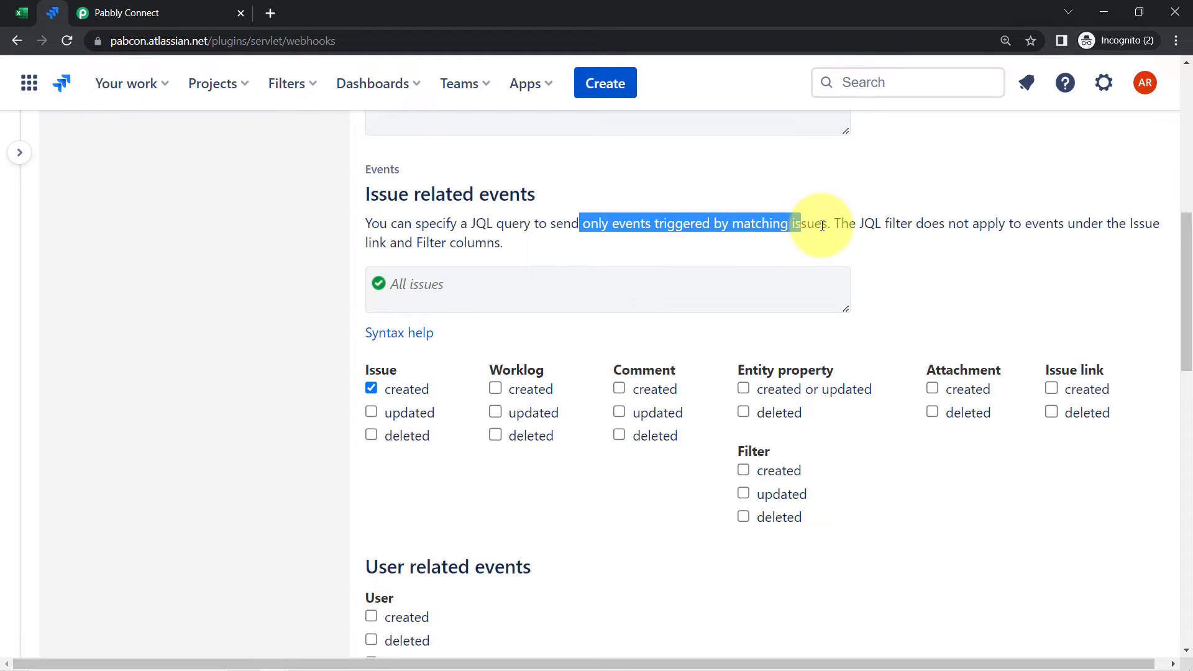
pyautogui.doubleClick(810, 223)
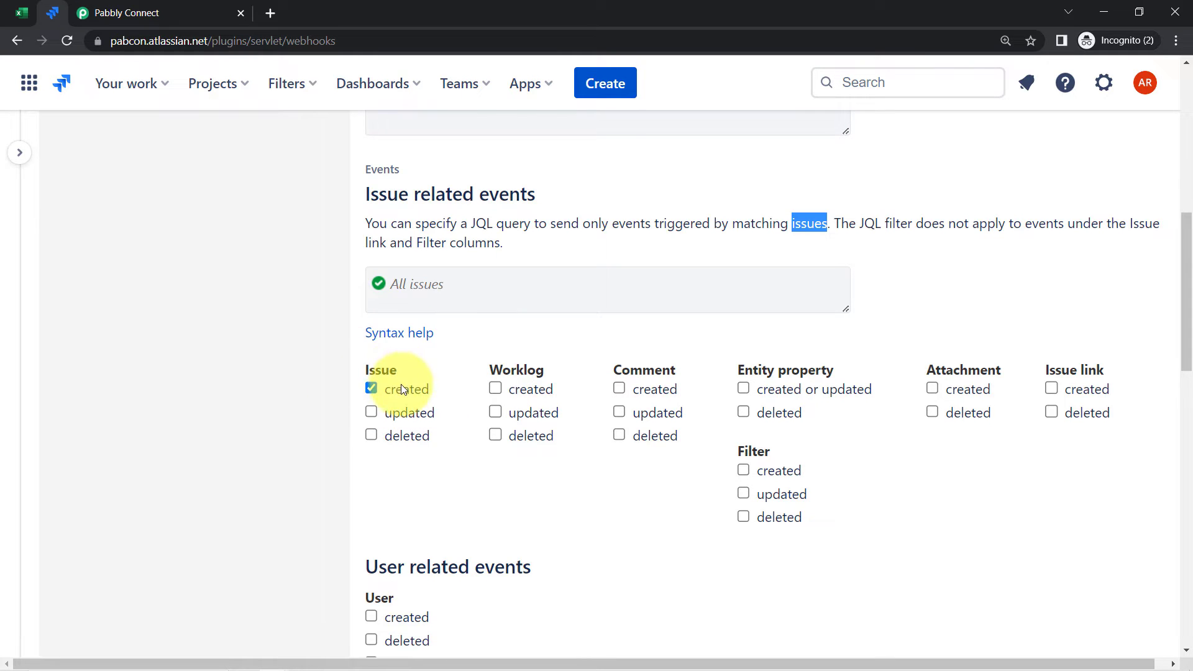
pyautogui.click(236, 87)
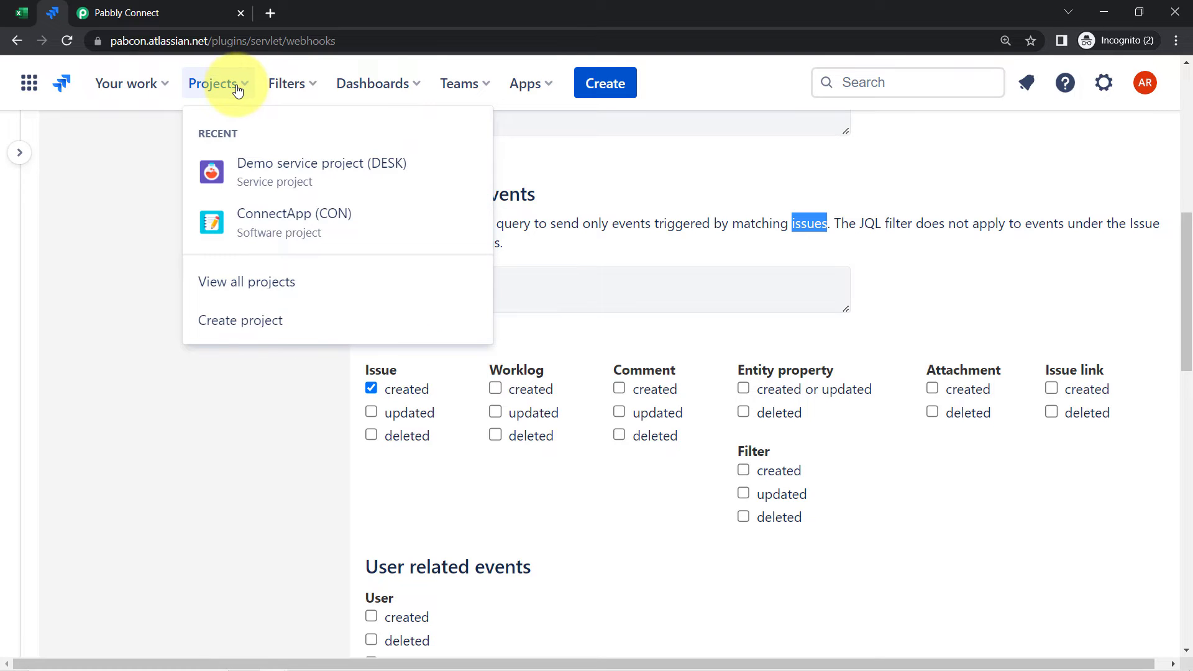
pyautogui.click(198, 11)
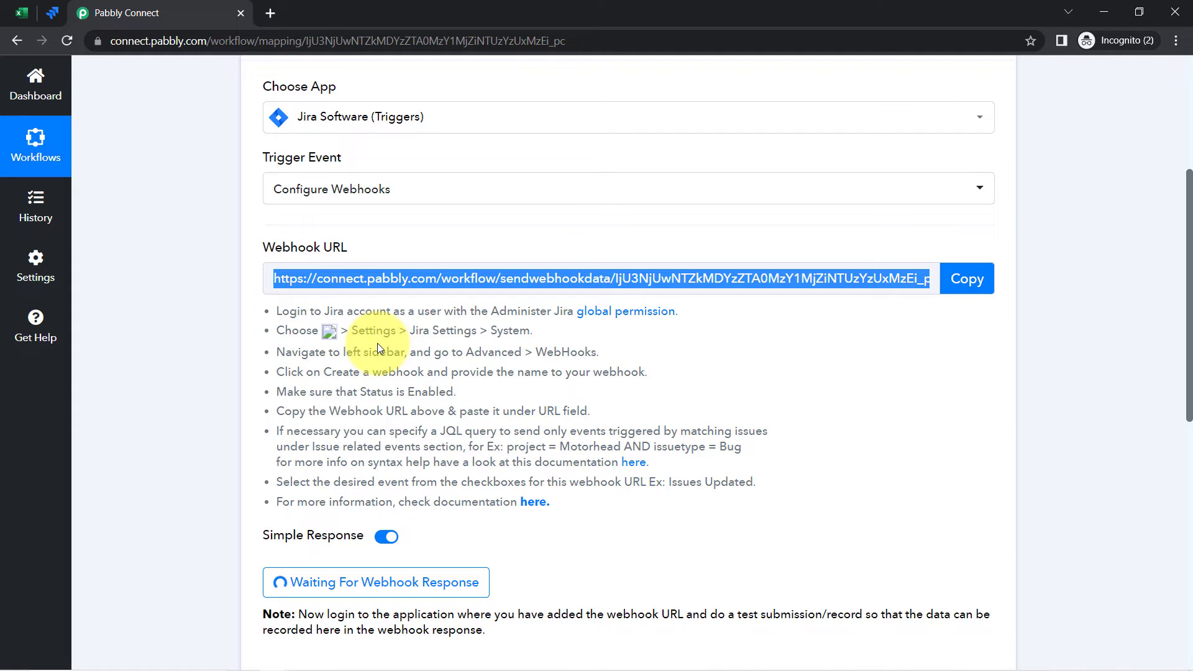
pyautogui.click(53, 12)
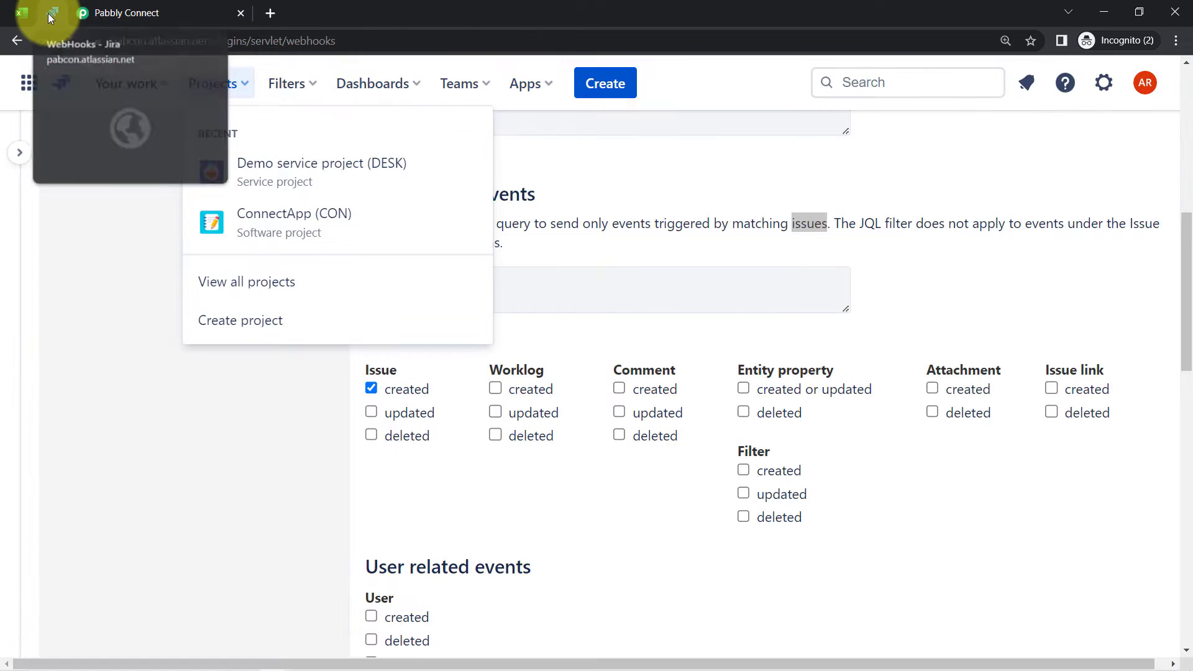
pyautogui.click(221, 380)
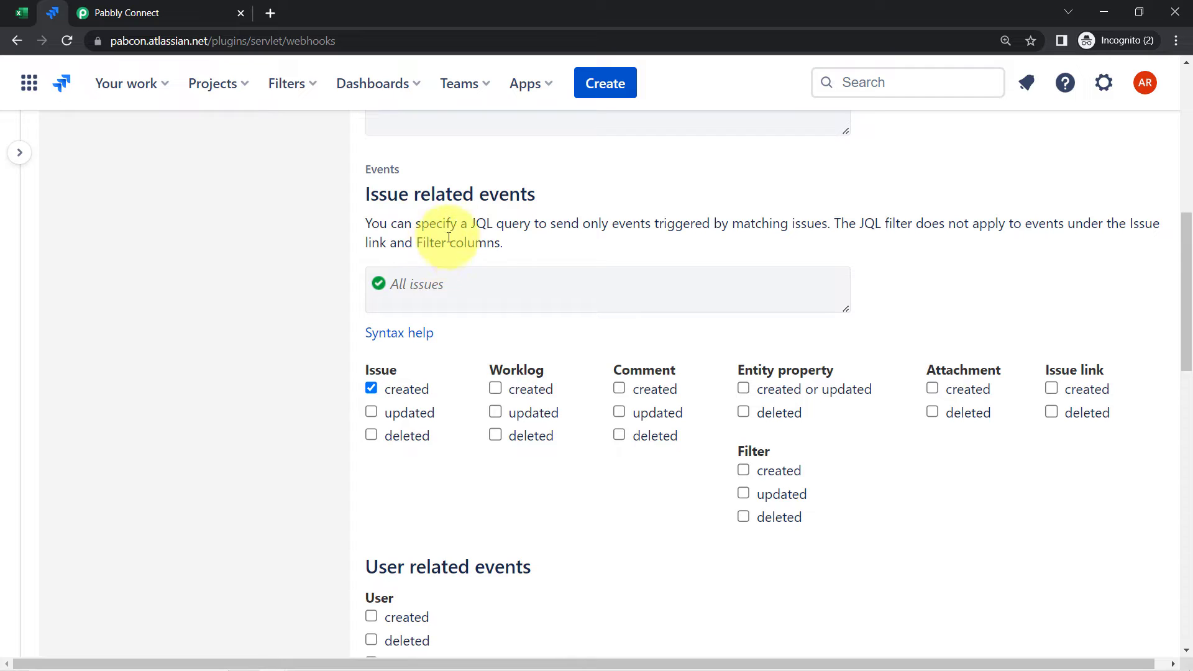
# Review the example JQL query for project and issue type in the Pabbly Connect instructions and return to the Jira webhook form.
pyautogui.moveTo(464, 224); pyautogui.dragTo(525, 226)
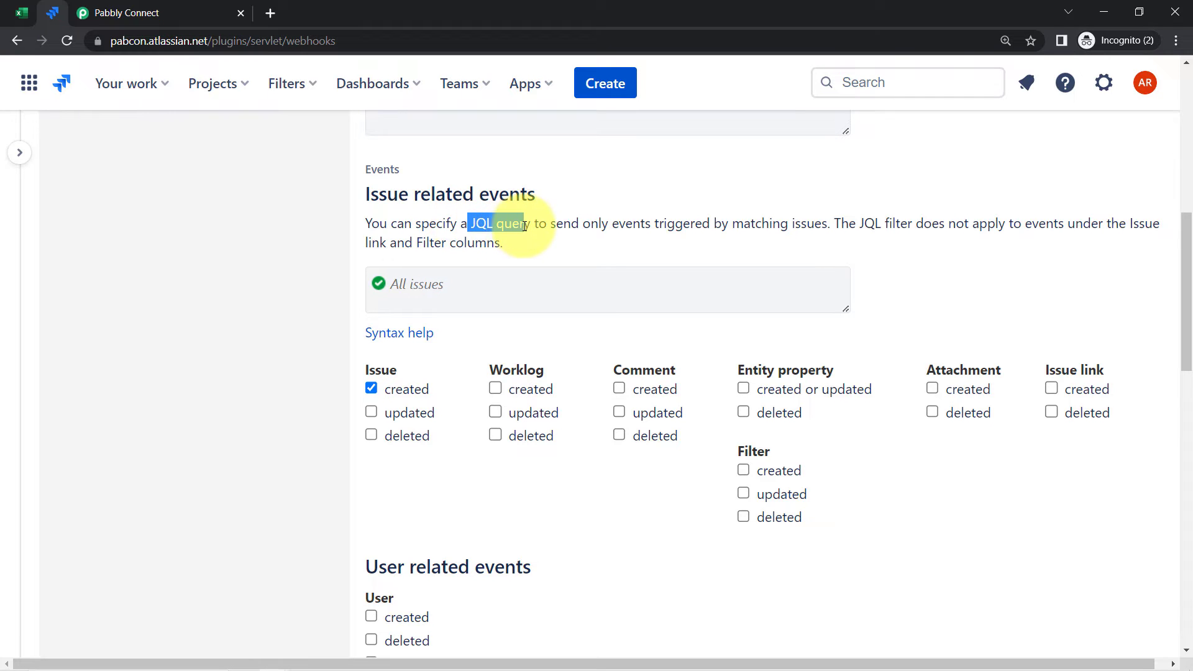
pyautogui.click(213, 13)
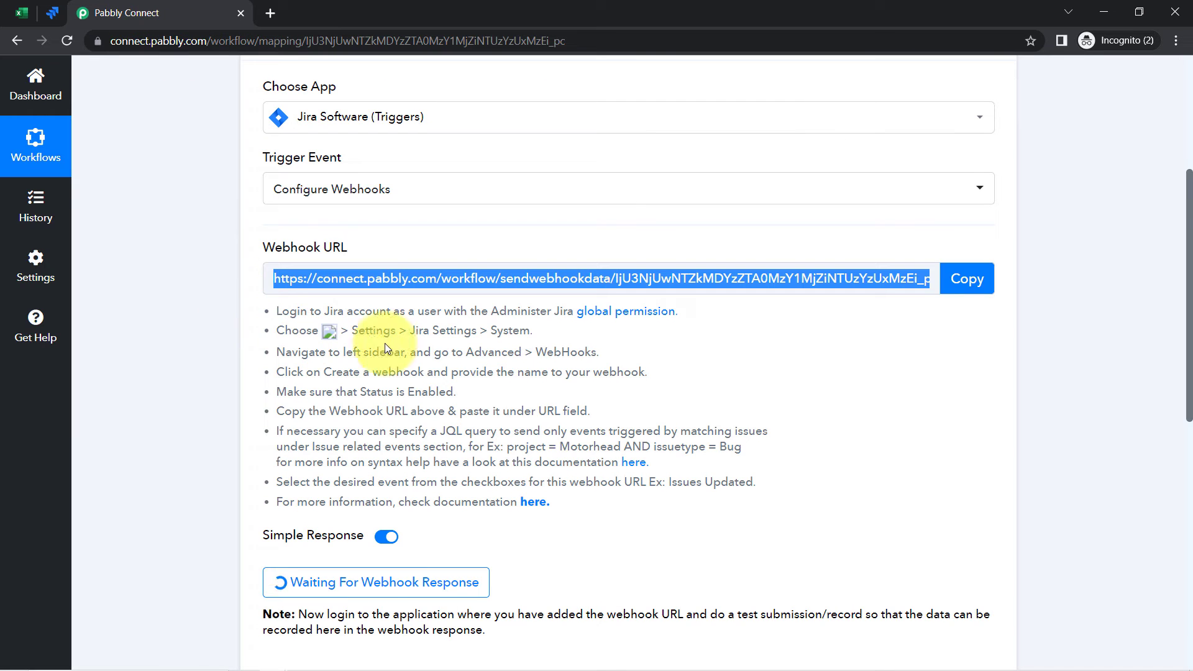
pyautogui.scroll(-2, 1181, 190)
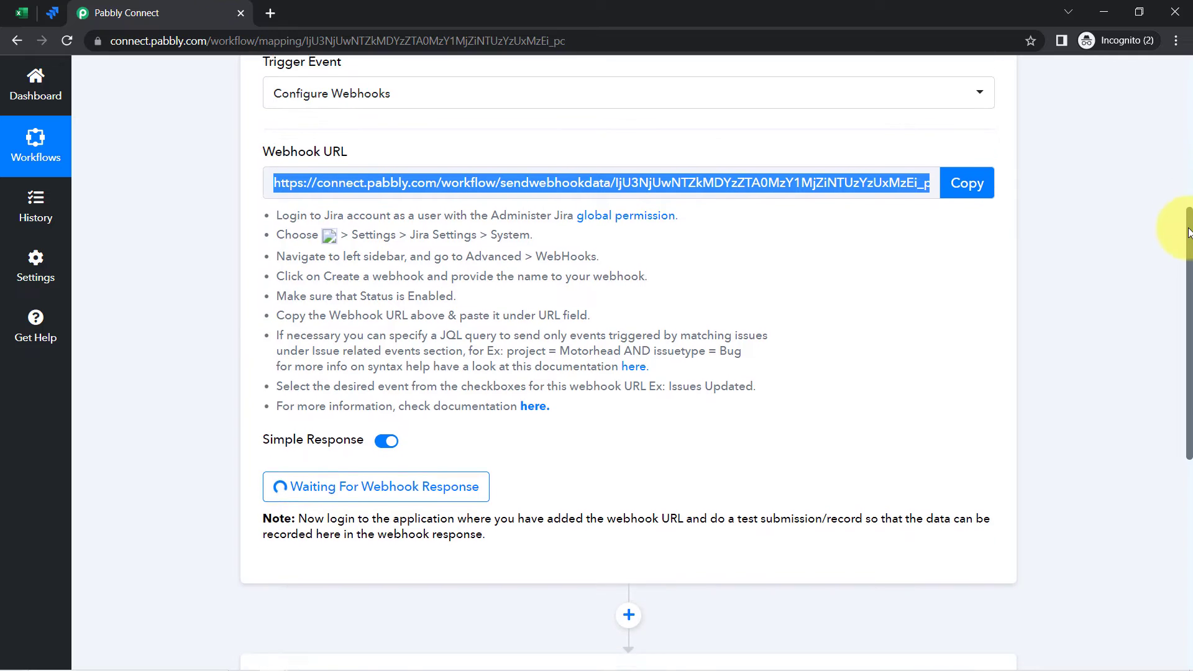
pyautogui.moveTo(507, 326); pyautogui.dragTo(738, 324)
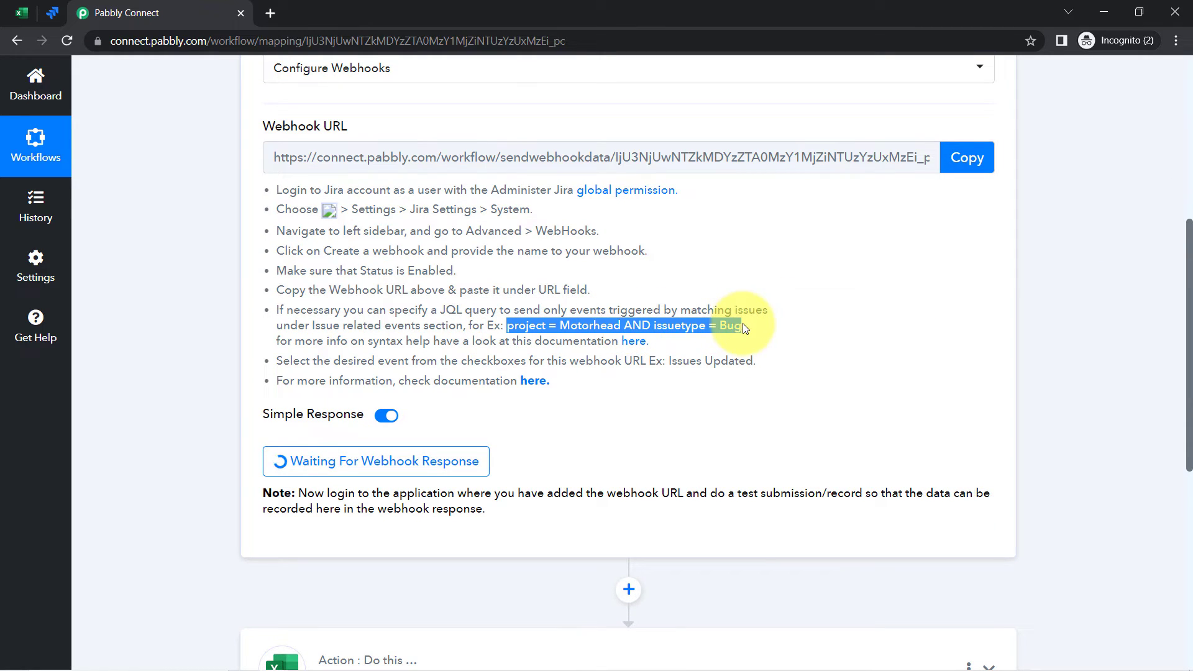
pyautogui.click(46, 7)
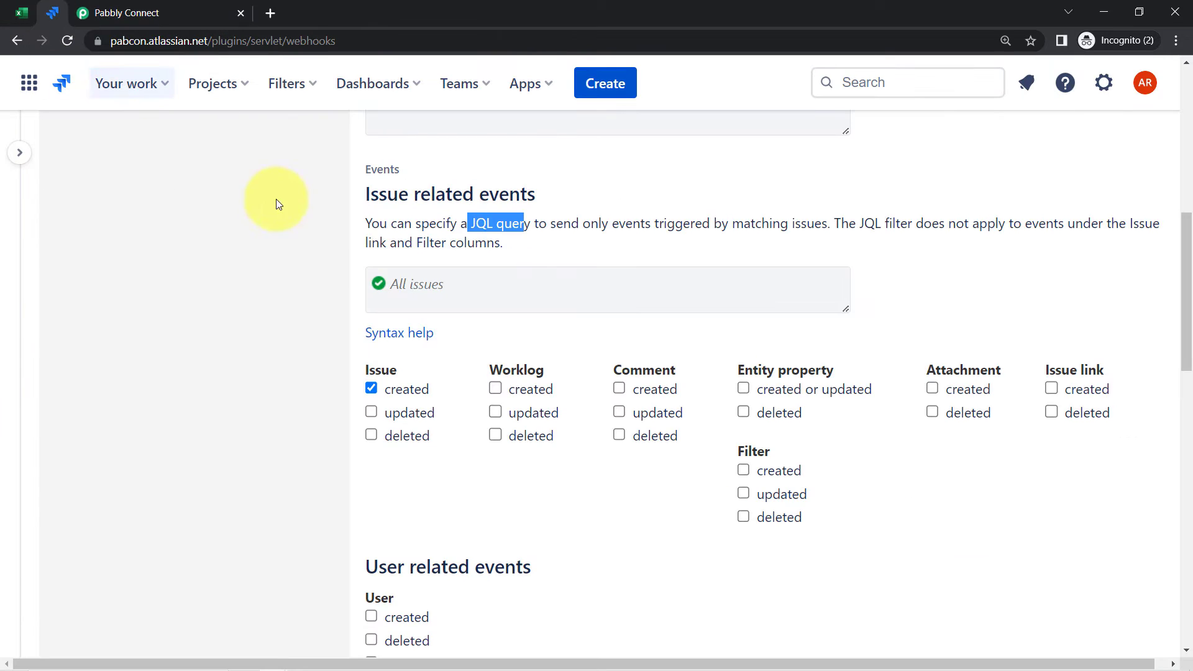
# Enter the example JQL query project = Motorhead AND issuetype = Bug as the filter for the webhook's issue related events.
pyautogui.click(401, 281)
pyautogui.write('project = Motorhead AND issuetype = Bug')
pyautogui.moveTo(449, 285); pyautogui.dragTo(505, 286)
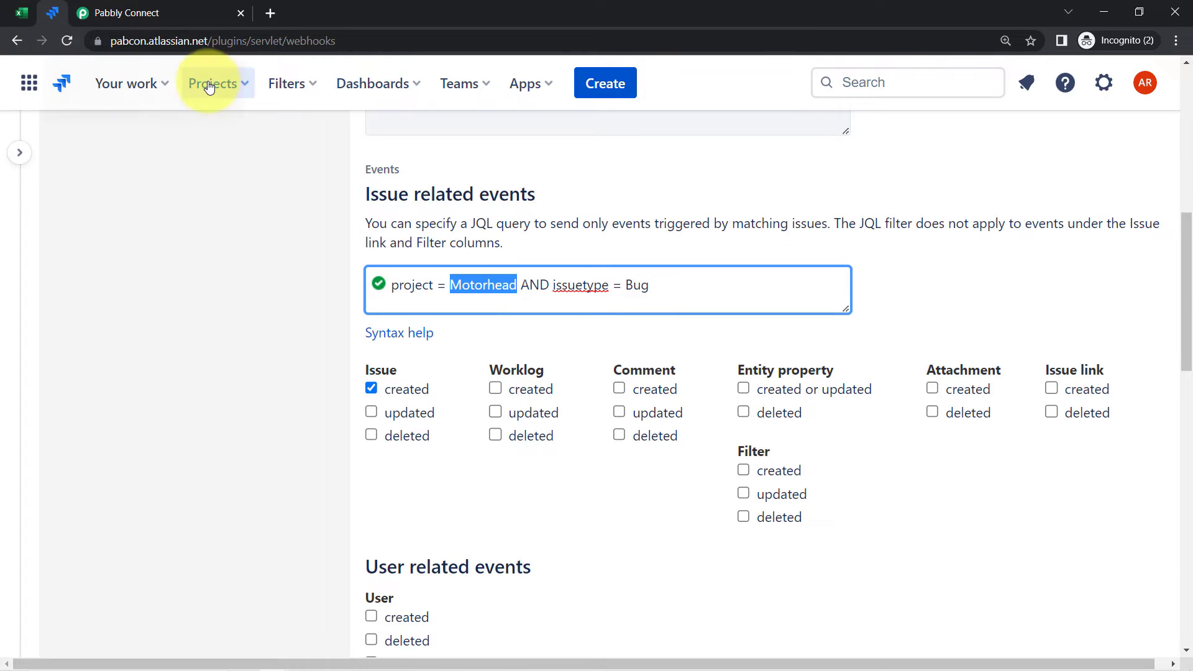
# Replace the project name in the JQL query with Demo service project, consulting the list of recent projects.
pyautogui.click(241, 87)
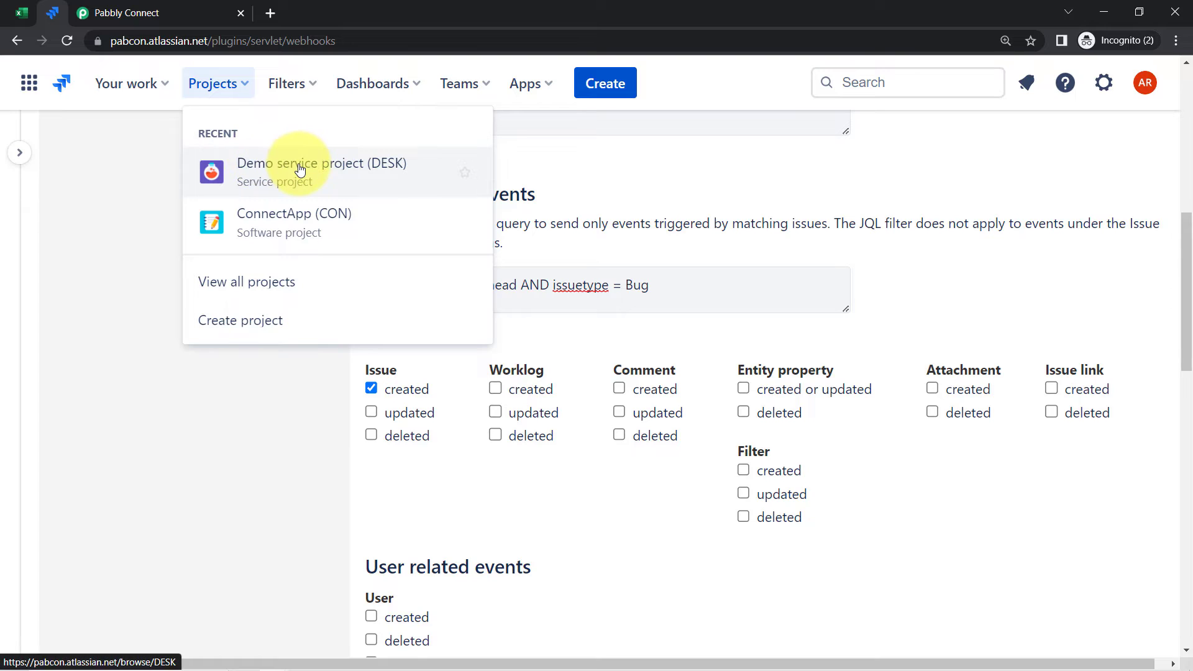
pyautogui.click(518, 284)
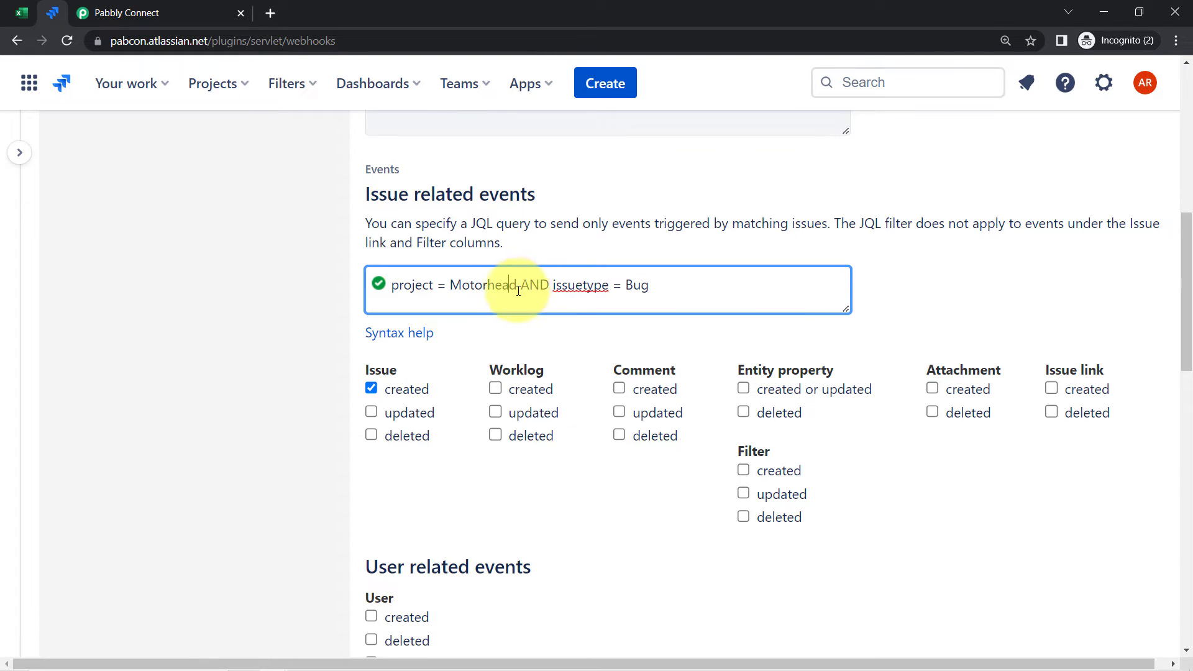
pyautogui.moveTo(518, 284); pyautogui.dragTo(452, 281)
pyautogui.write('Demo service project')
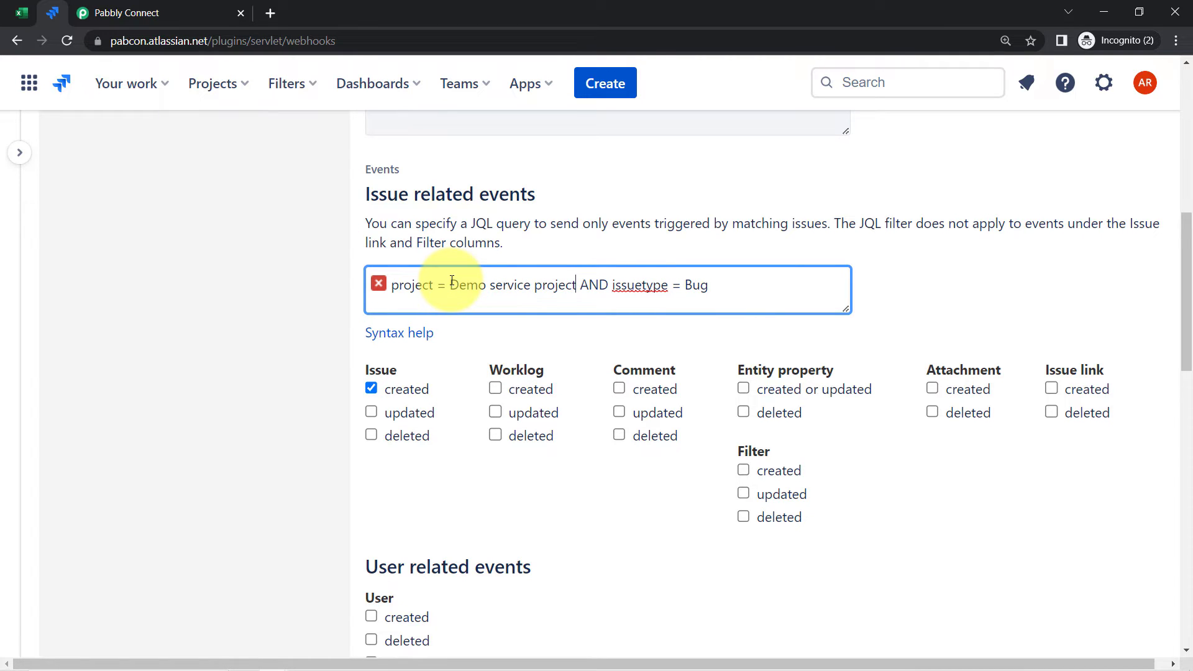
# Open a new issue form in Demo service project, check its available issue types and return to the webhook form.
pyautogui.click(224, 91)
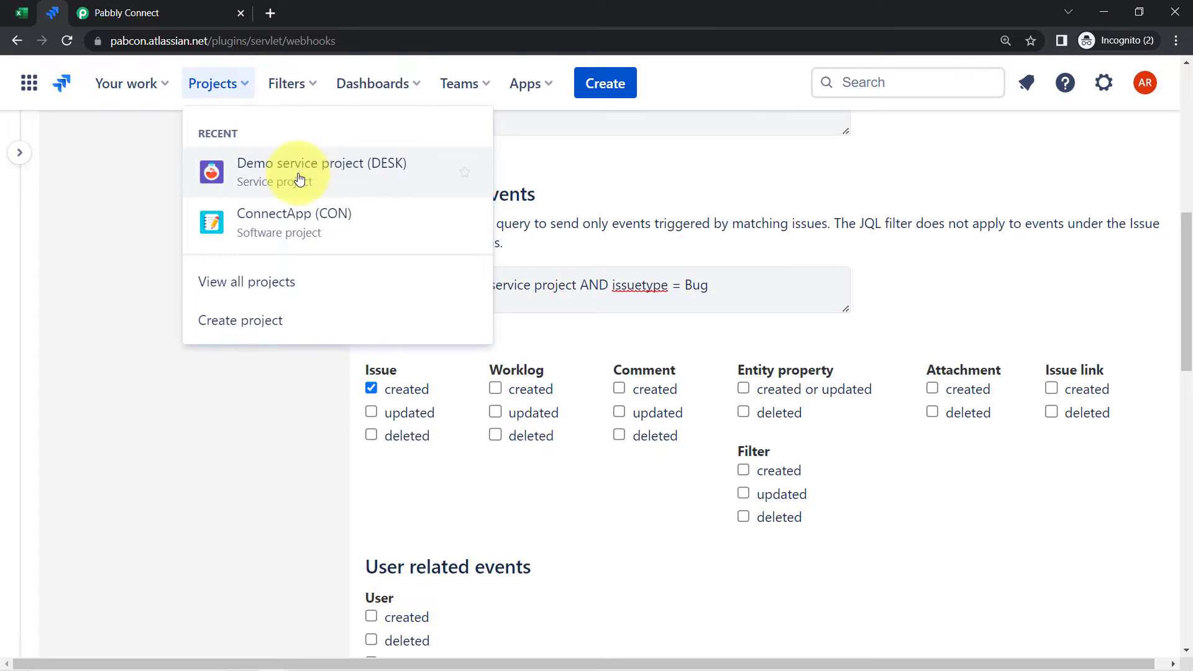
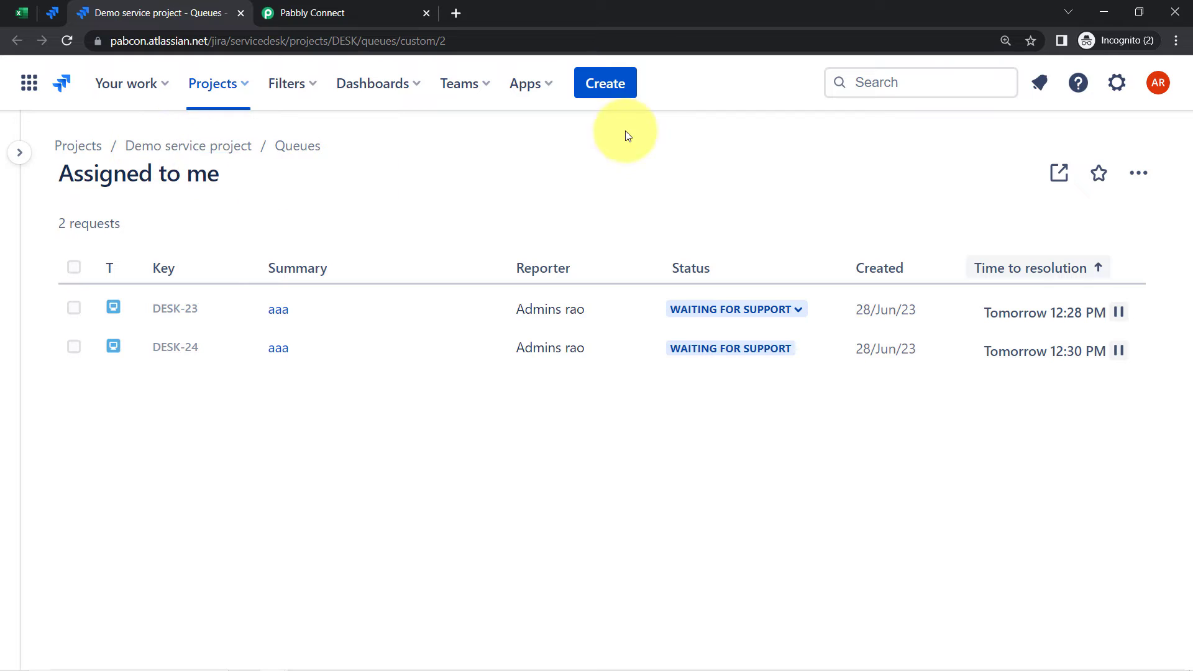
pyautogui.click(609, 93)
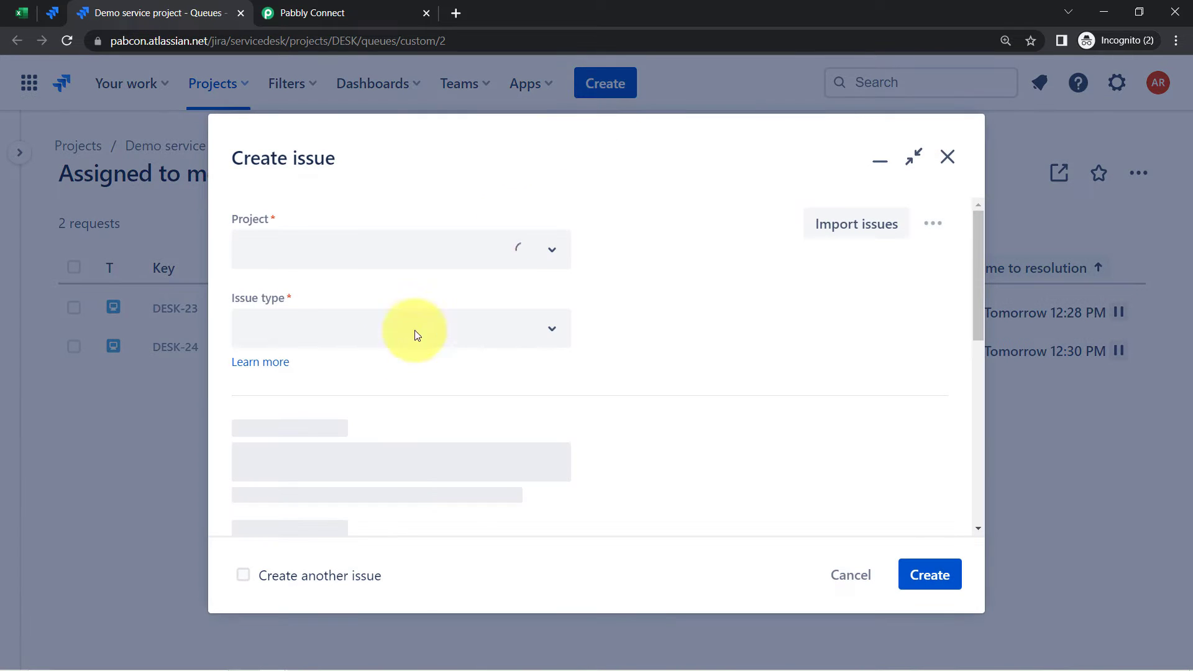
pyautogui.click(343, 331)
pyautogui.click(336, 236)
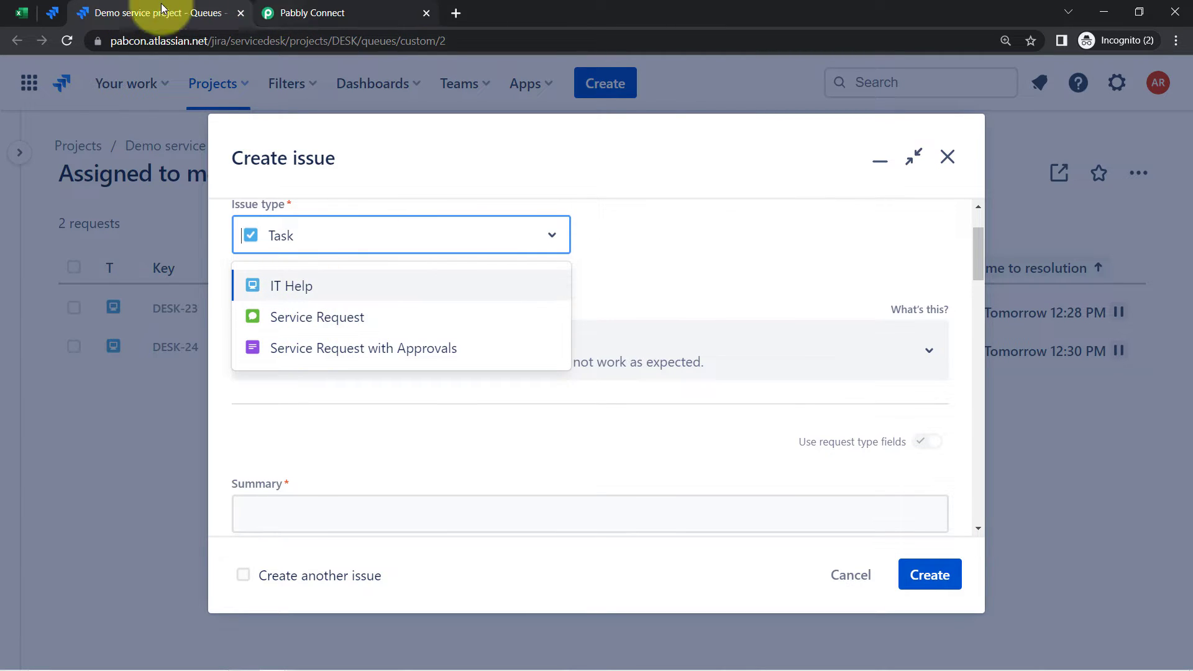
pyautogui.click(42, 17)
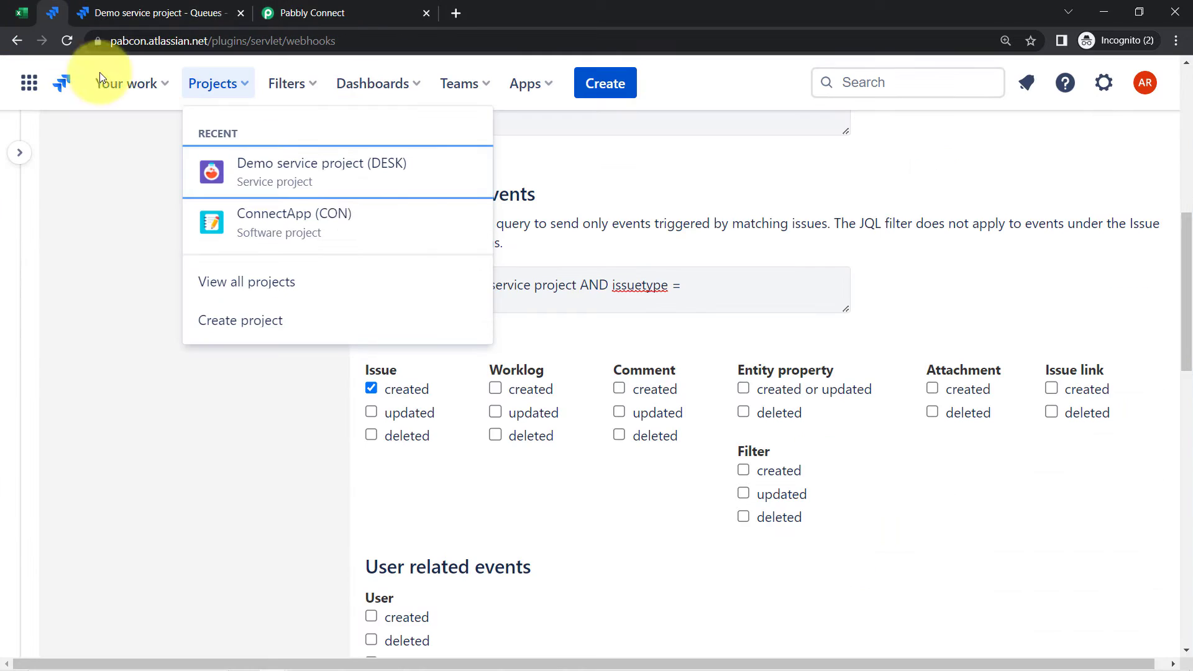
# Set the issue type in the JQL query to Service Request, correcting the spelling of Service.
pyautogui.click(690, 285)
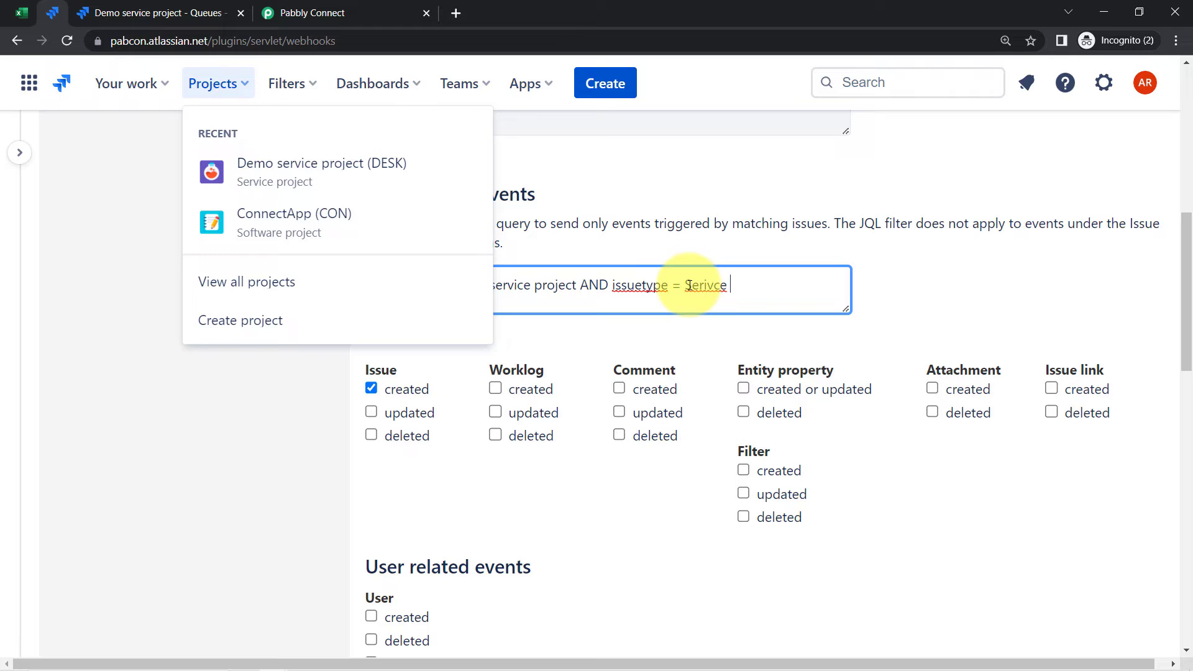
pyautogui.write('Serivce T')
pyautogui.click(704, 288)
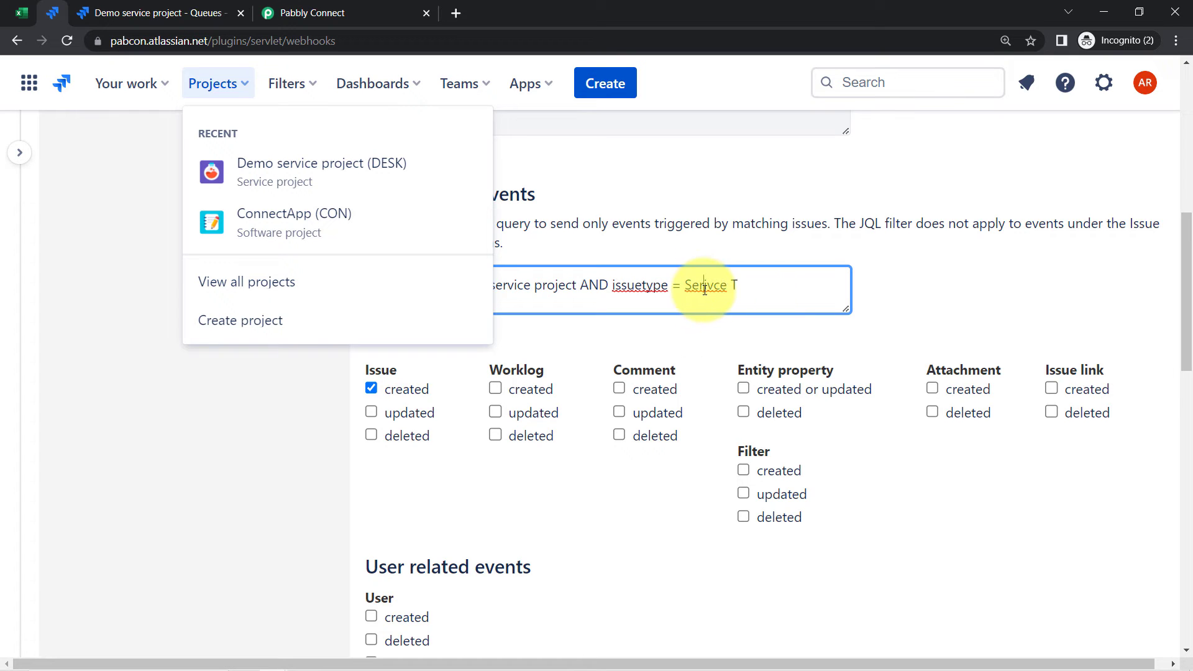
pyautogui.rightClick(705, 289)
pyautogui.click(719, 301)
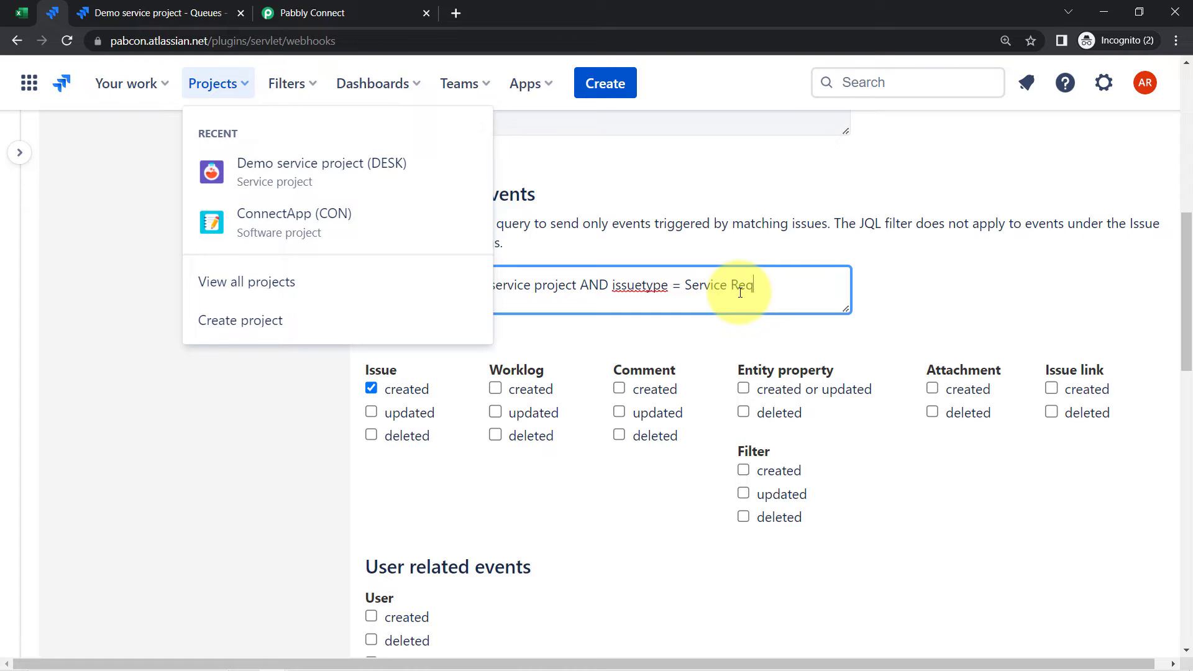
pyautogui.write('t')
pyautogui.click(540, 224)
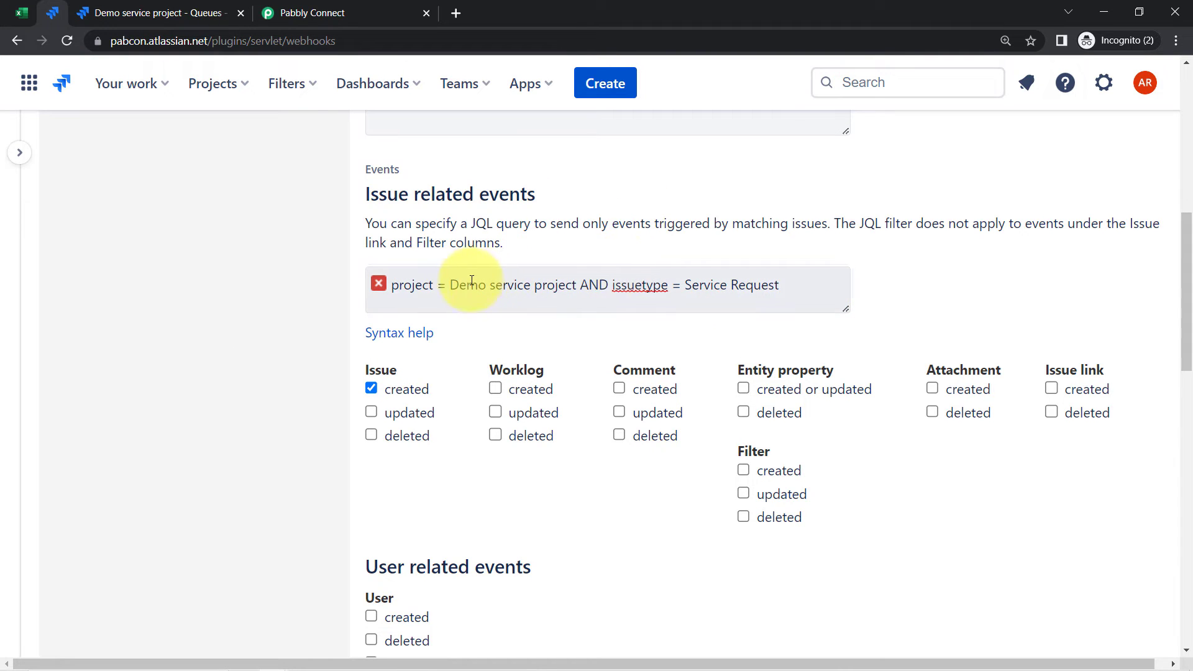
# Enclose the project name Demo service project and the issue type Service Request in double quotes in the JQL query.
pyautogui.click(451, 285)
pyautogui.write('"')
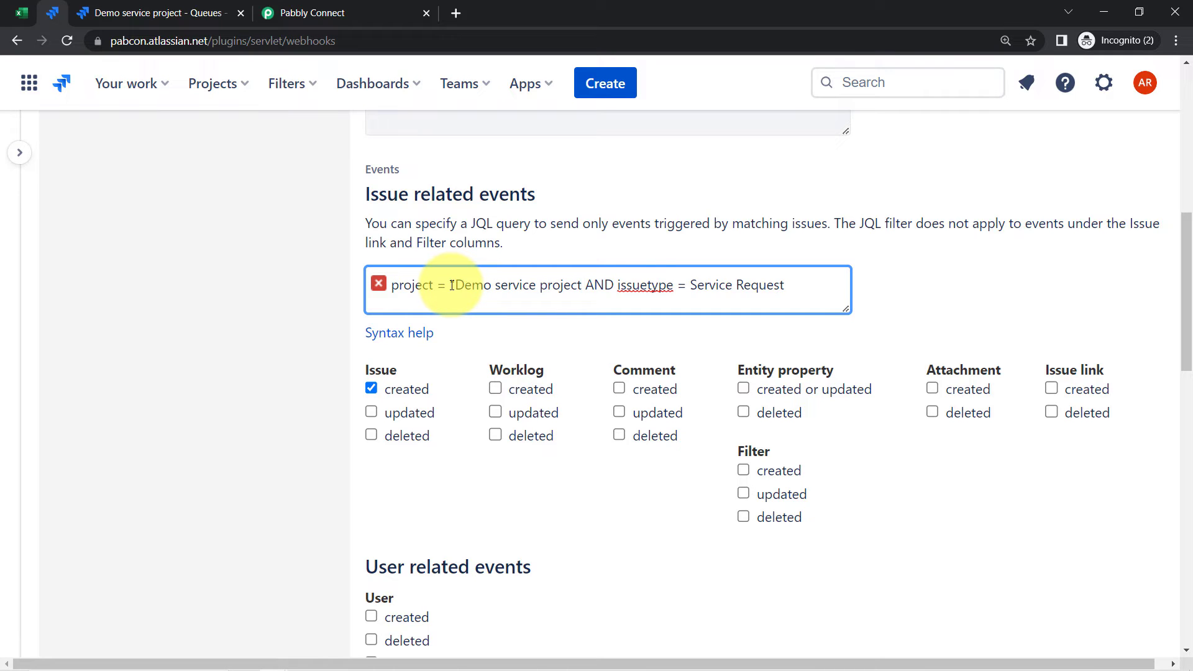
pyautogui.write('"')
pyautogui.hotkey('ctrl', 'Right')
pyautogui.hotkey('ctrl', 'Right')
pyautogui.hotkey('ctrl', 'Right')
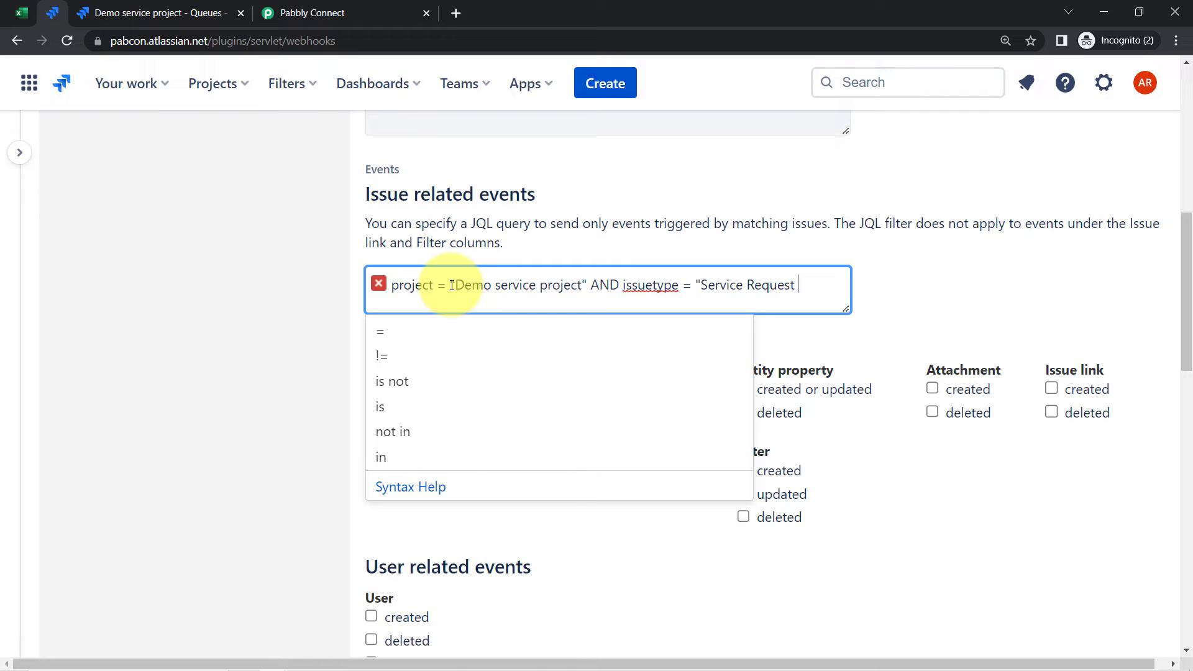
pyautogui.write('"')
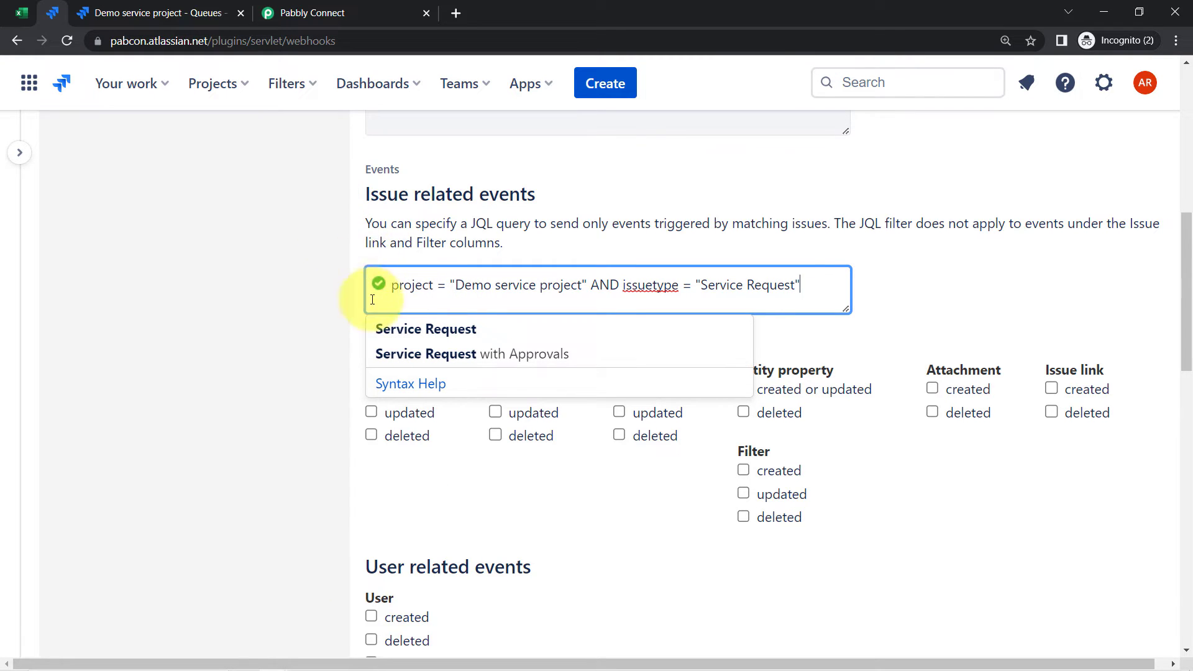
pyautogui.click(231, 306)
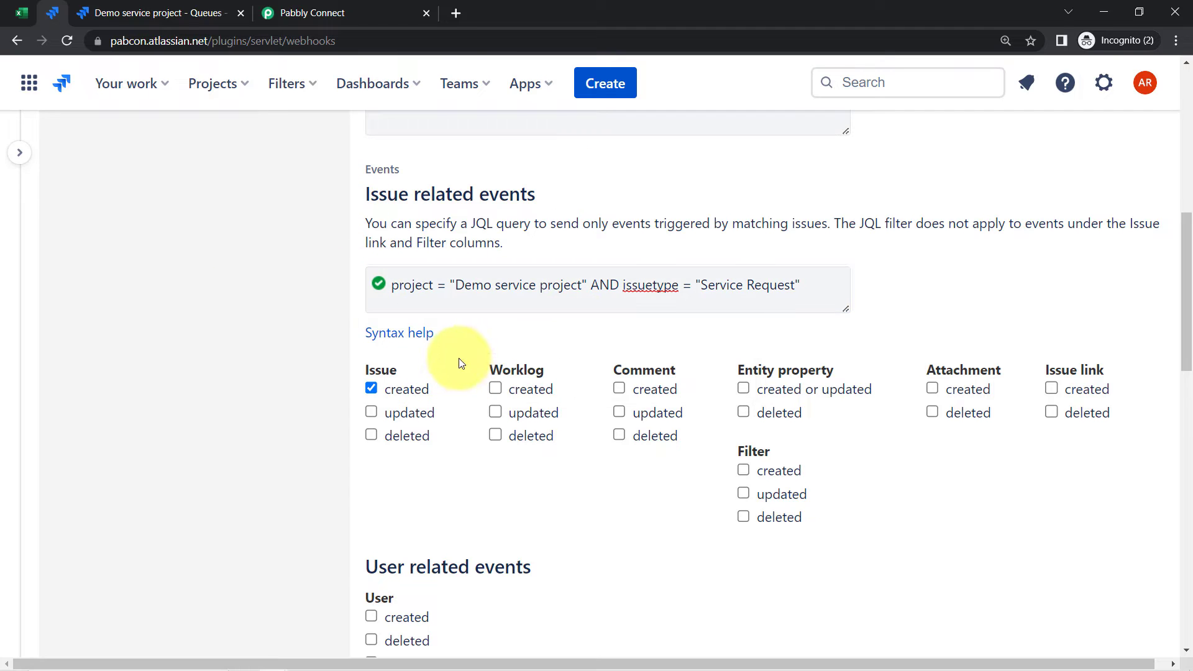
# Create the Jira & Pabbly webhook with the configured event and JQL filter.
pyautogui.moveTo(1188, 251); pyautogui.dragTo(1119, 602)
pyautogui.click(394, 624)
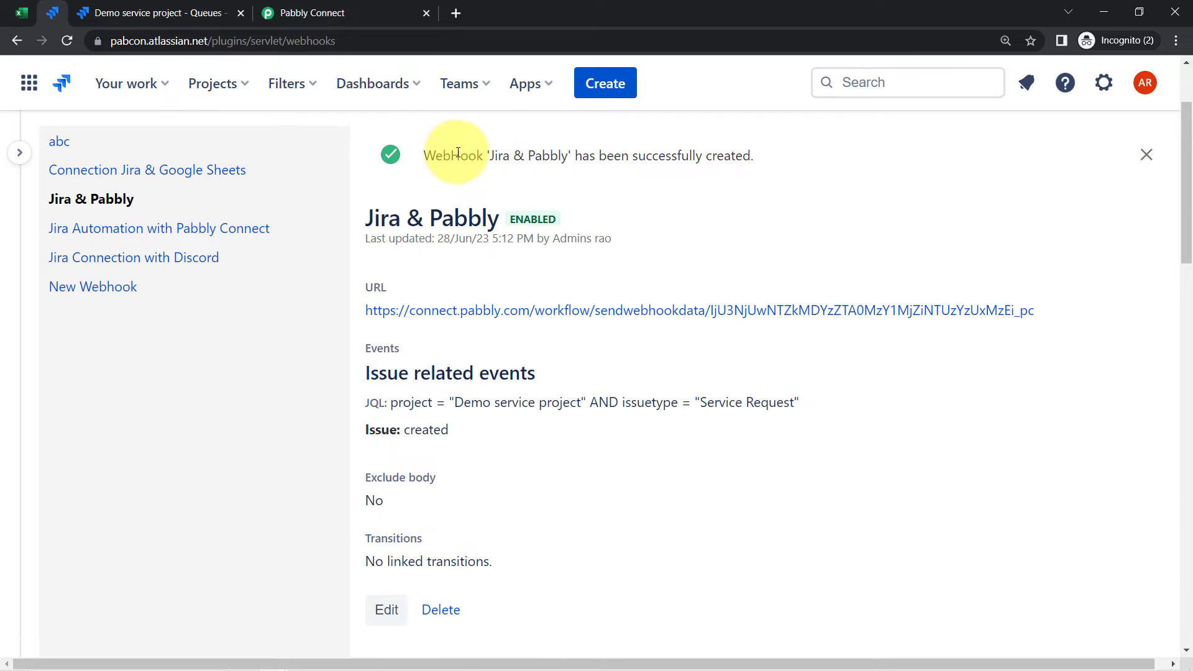
pyautogui.moveTo(461, 155); pyautogui.dragTo(752, 156)
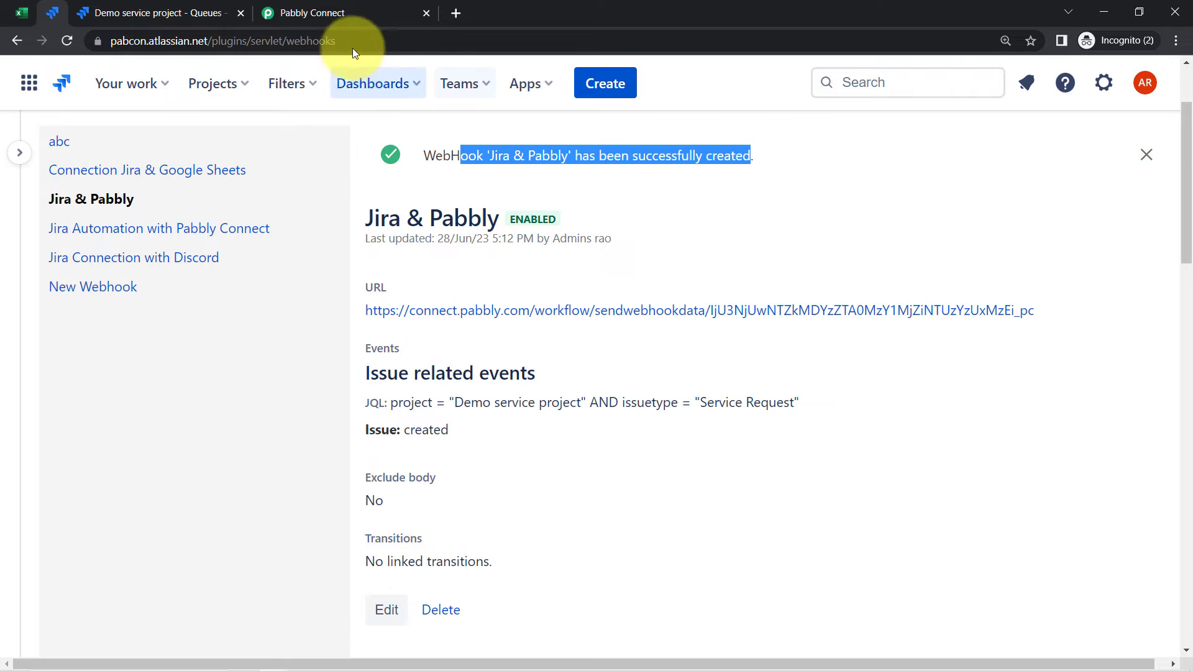
# Review the Pabbly Connect trigger setup and its note on making a test submission, and return to Jira's new issue form.
pyautogui.click(316, 3)
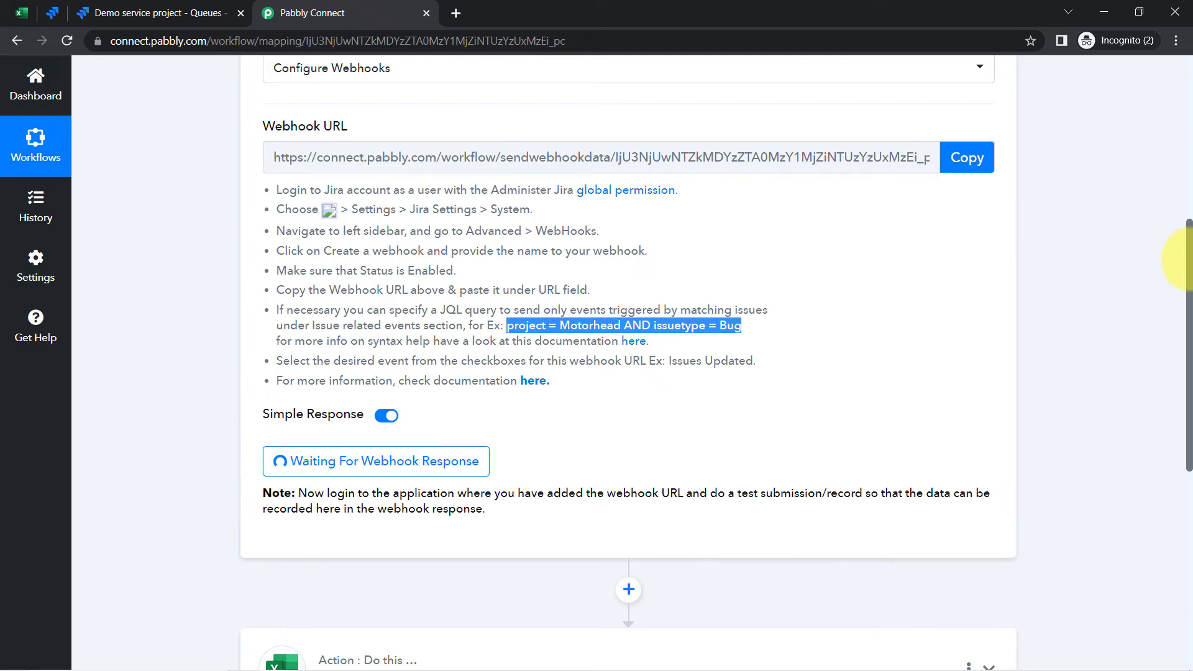
pyautogui.scroll(-3, 1174, 314)
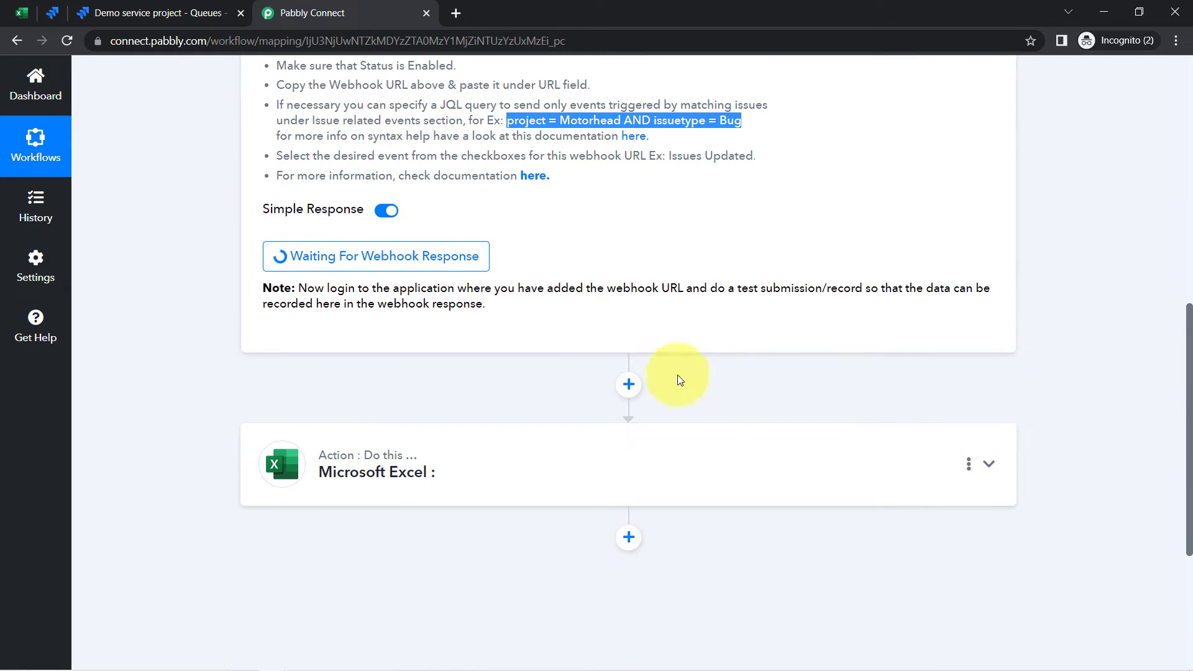
pyautogui.moveTo(315, 289); pyautogui.dragTo(543, 309)
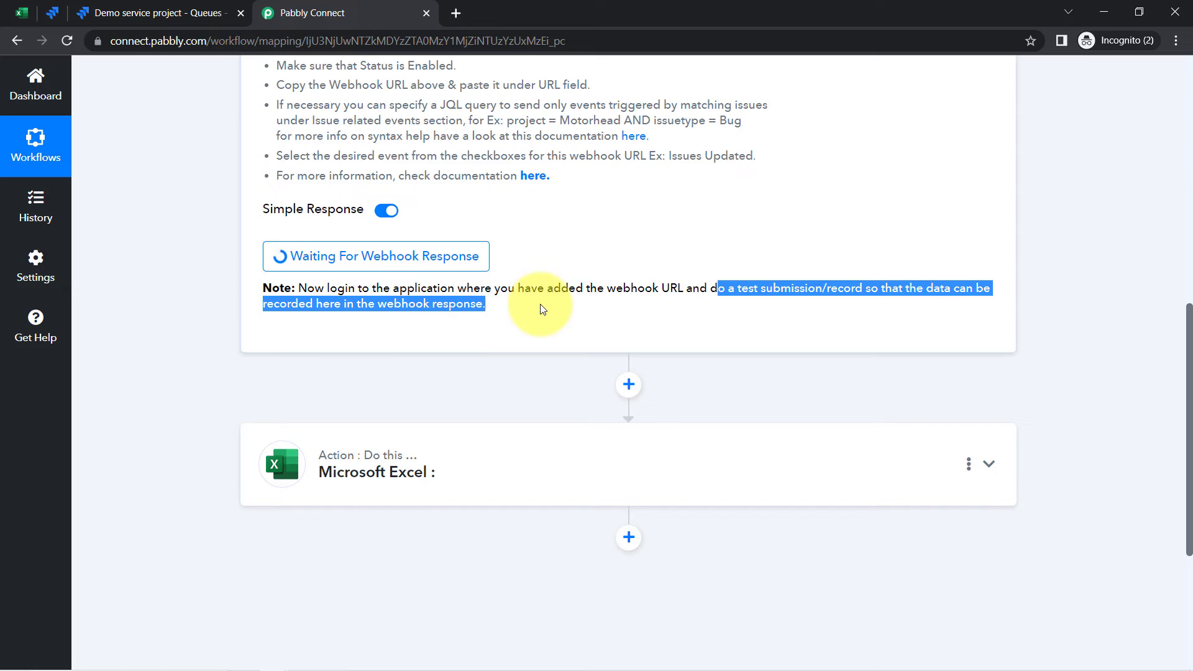
pyautogui.click(634, 279)
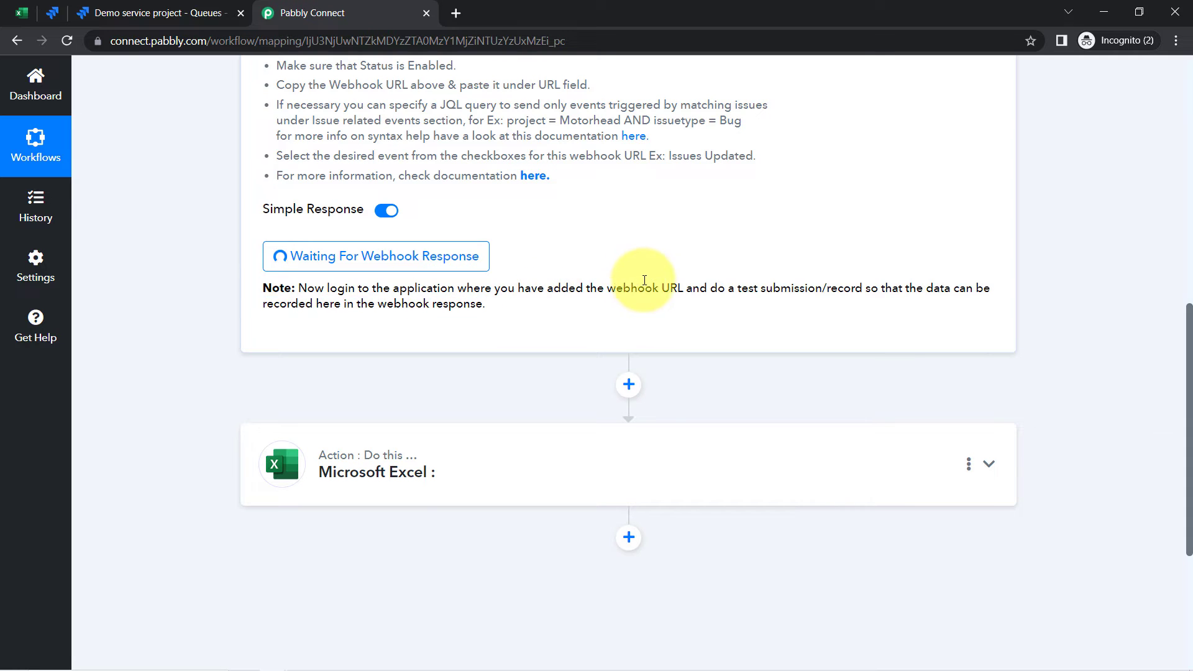
pyautogui.moveTo(735, 289); pyautogui.dragTo(880, 293)
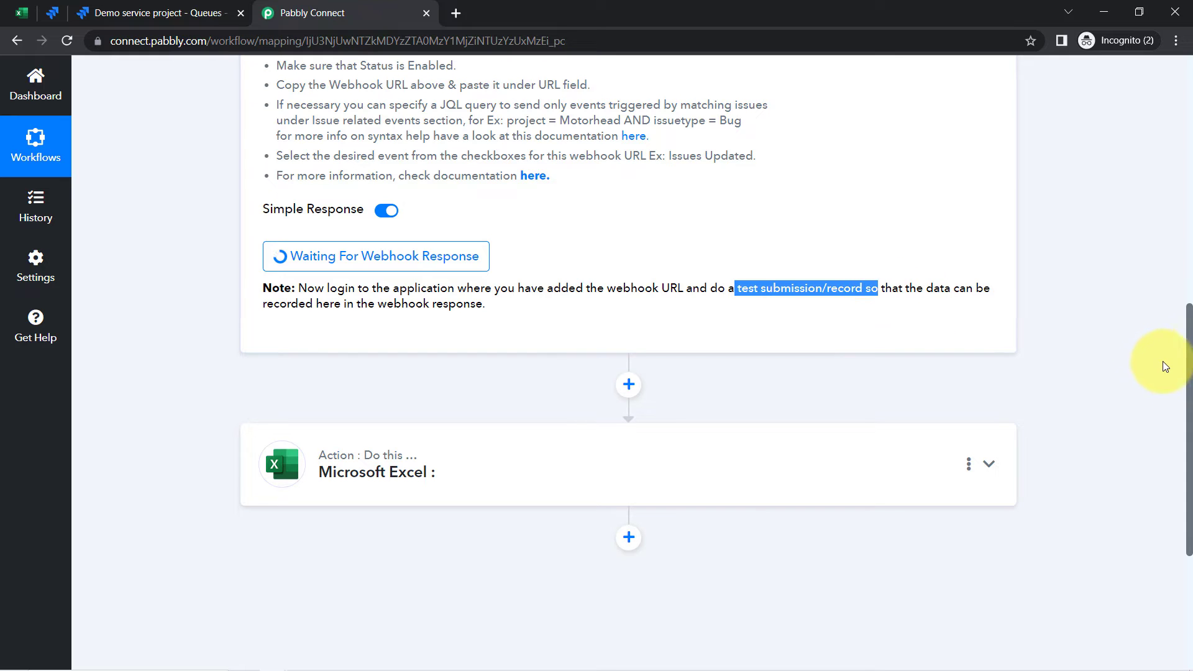
pyautogui.moveTo(1189, 360); pyautogui.dragTo(1158, 155)
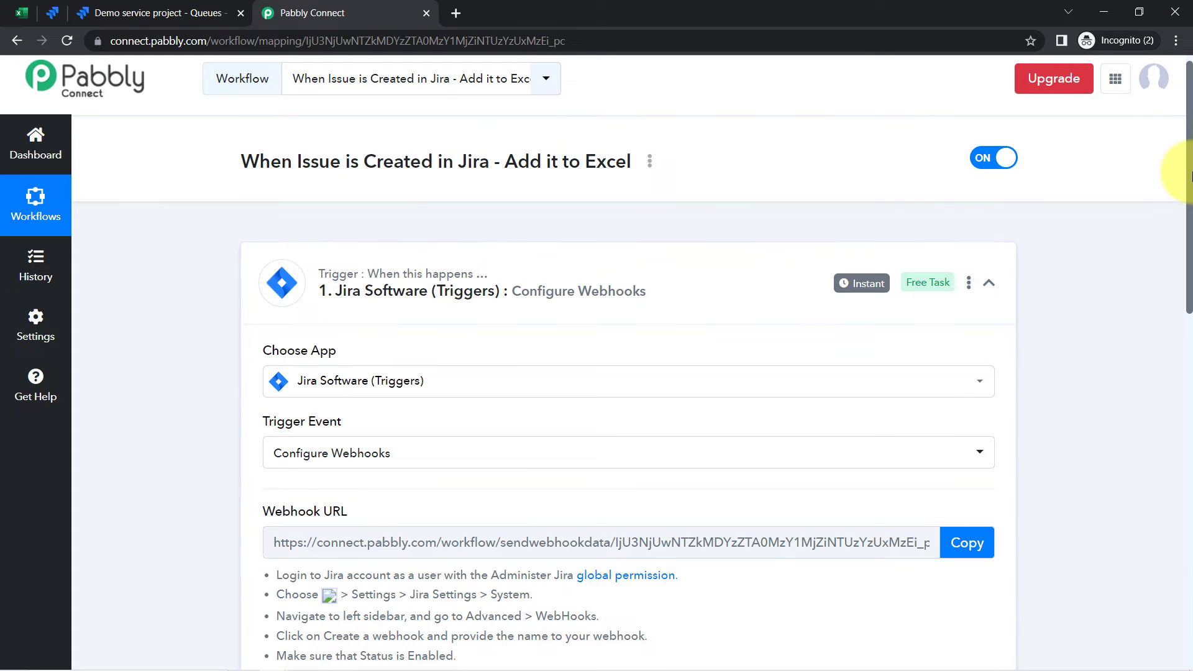
pyautogui.moveTo(1189, 180); pyautogui.dragTo(1187, 423)
pyautogui.click(186, 12)
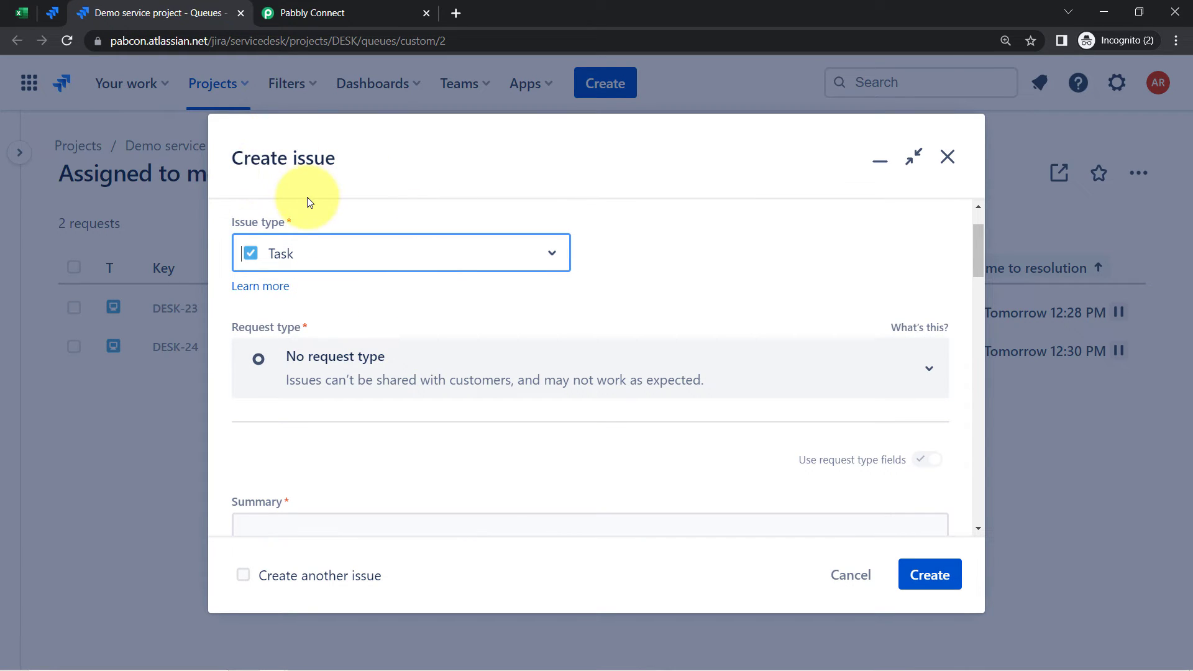
pyautogui.doubleClick(300, 159)
pyautogui.click(311, 13)
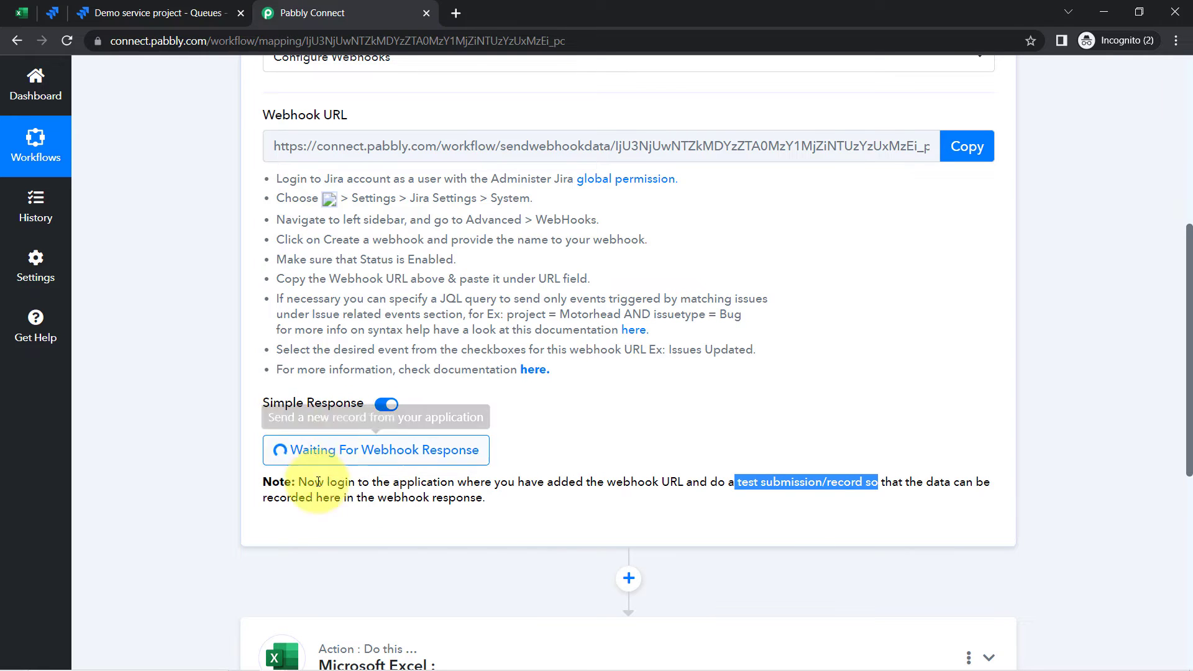
pyautogui.click(153, 13)
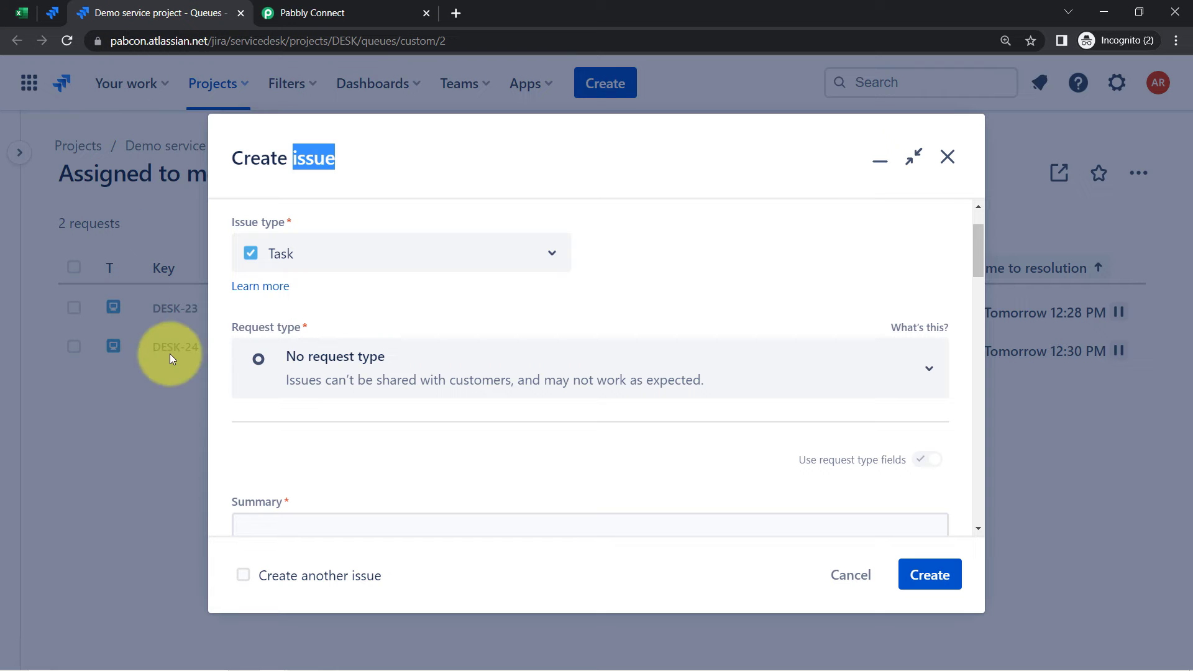
# Set the new issue's type to Service Request in Demo service project.
pyautogui.scroll(2, 381, 371)
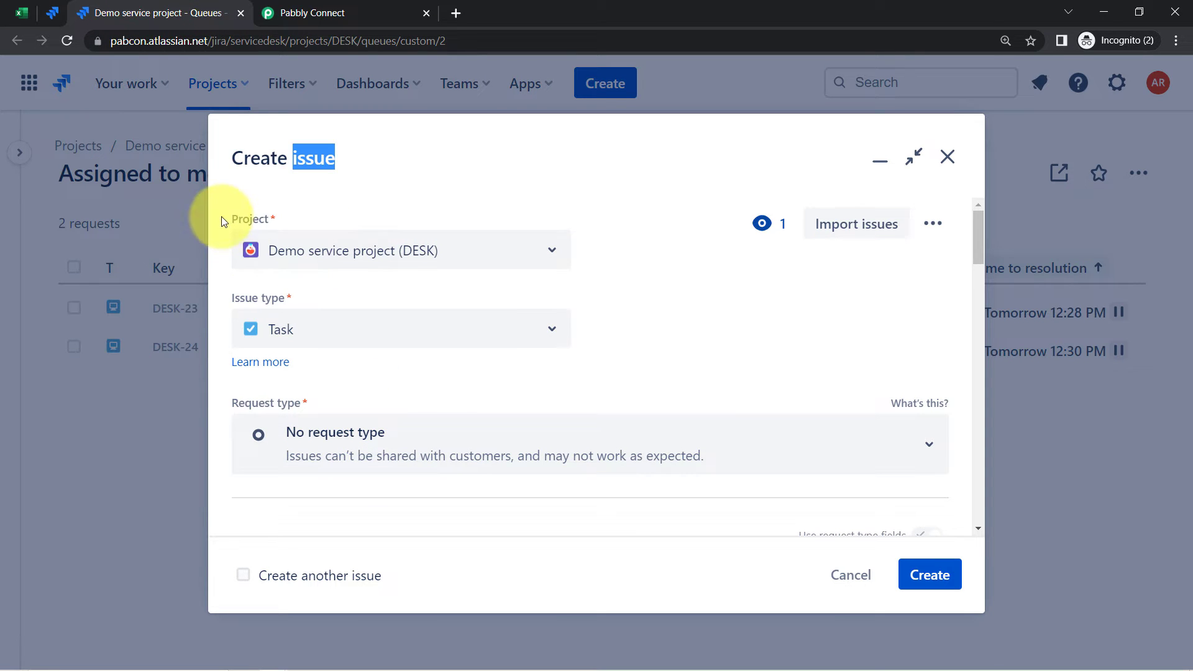
pyautogui.moveTo(240, 216); pyautogui.dragTo(271, 218)
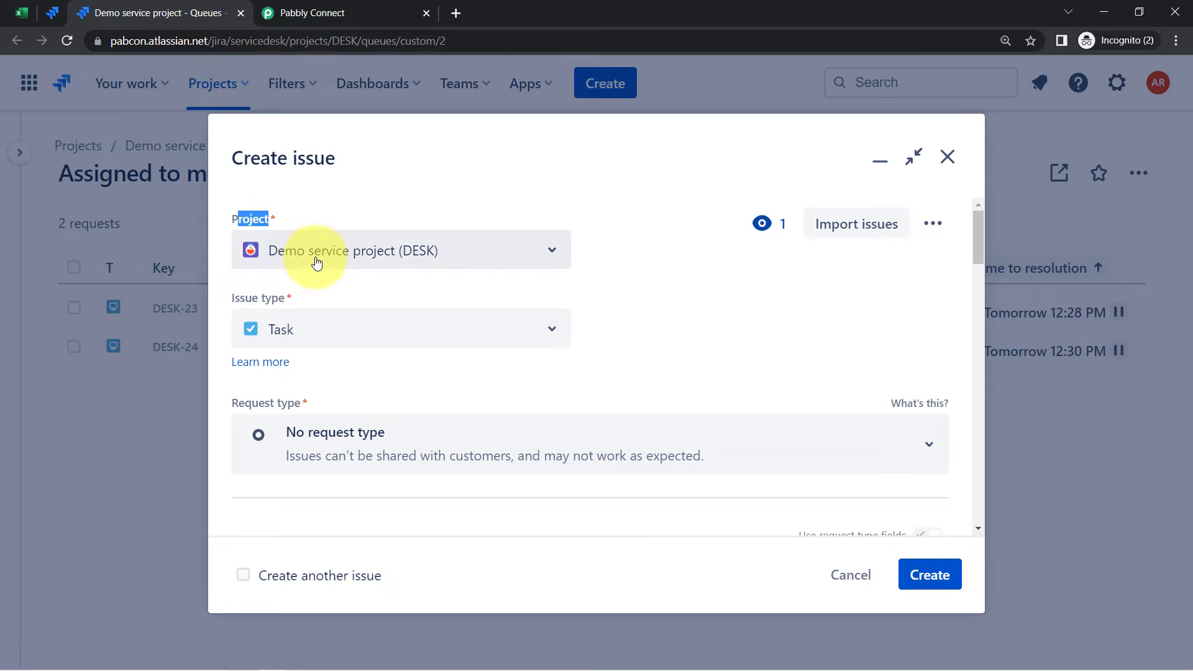
pyautogui.scroll(-2, 362, 240)
pyautogui.scroll(2, 312, 245)
pyautogui.click(256, 346)
pyautogui.click(270, 411)
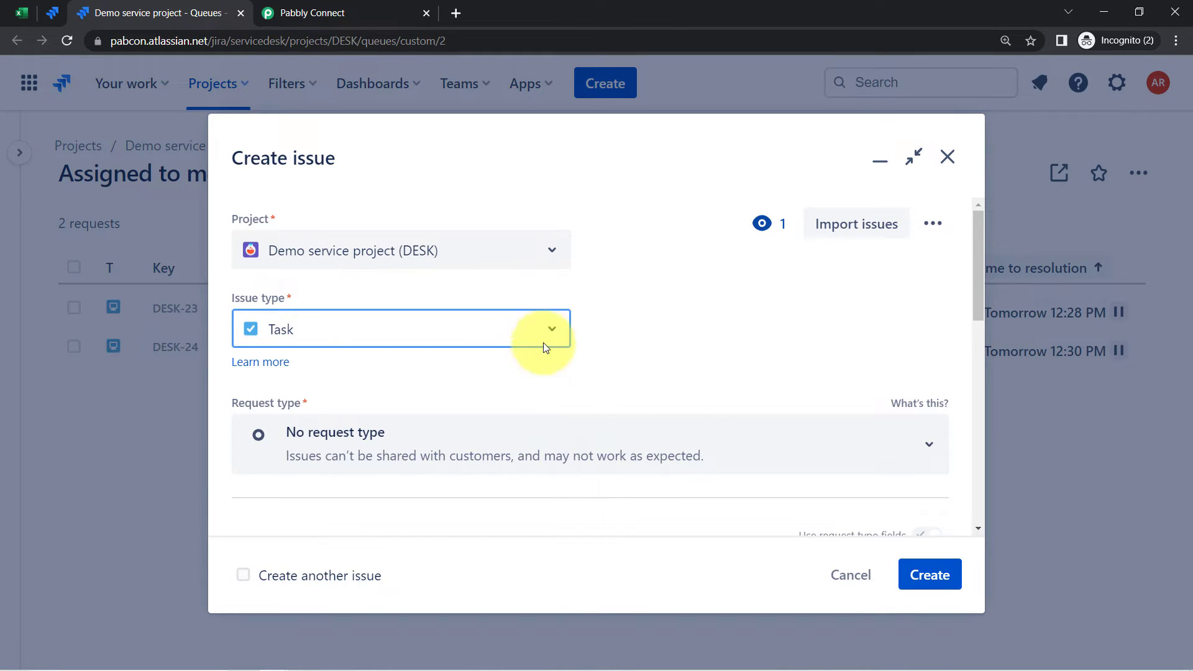
# Enter "It is a Feature Request for Pabbly Software" as the new issue's subject.
pyautogui.scroll(-3, 687, 315)
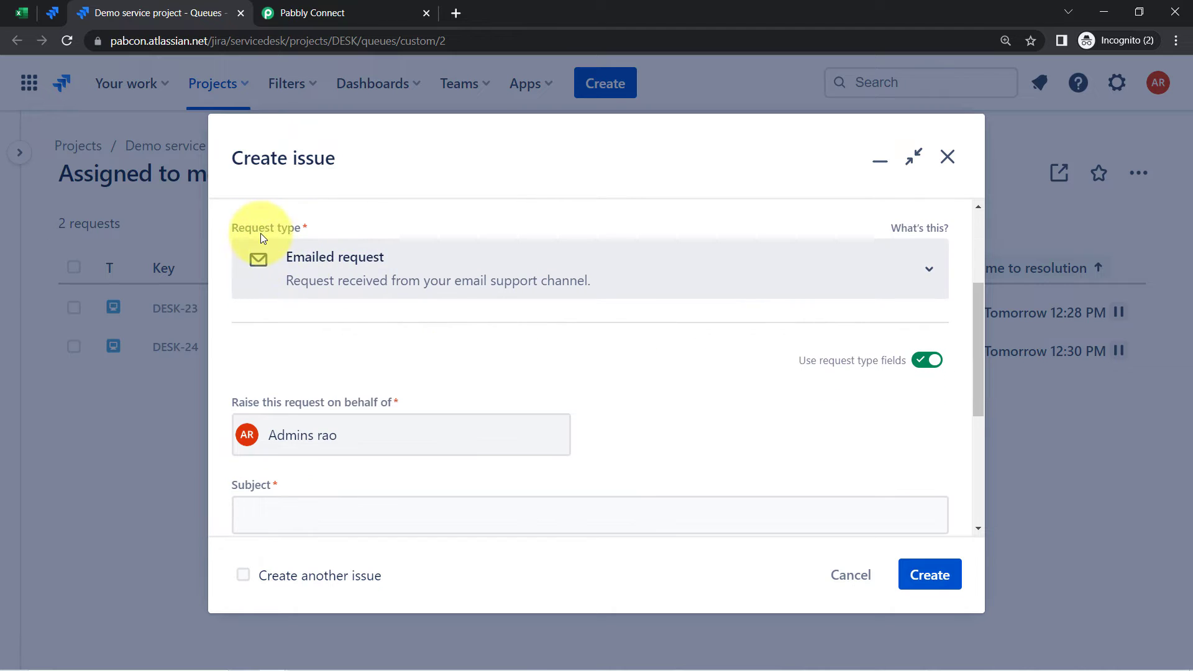
pyautogui.scroll(-4, 416, 348)
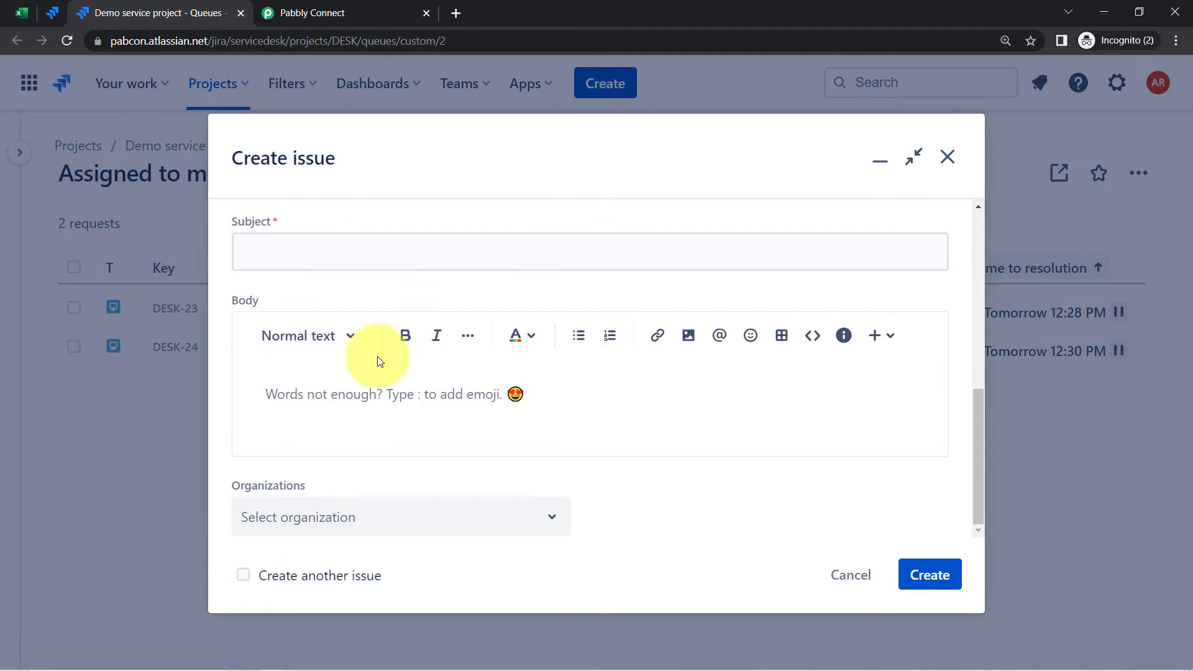
pyautogui.scroll(1, 373, 345)
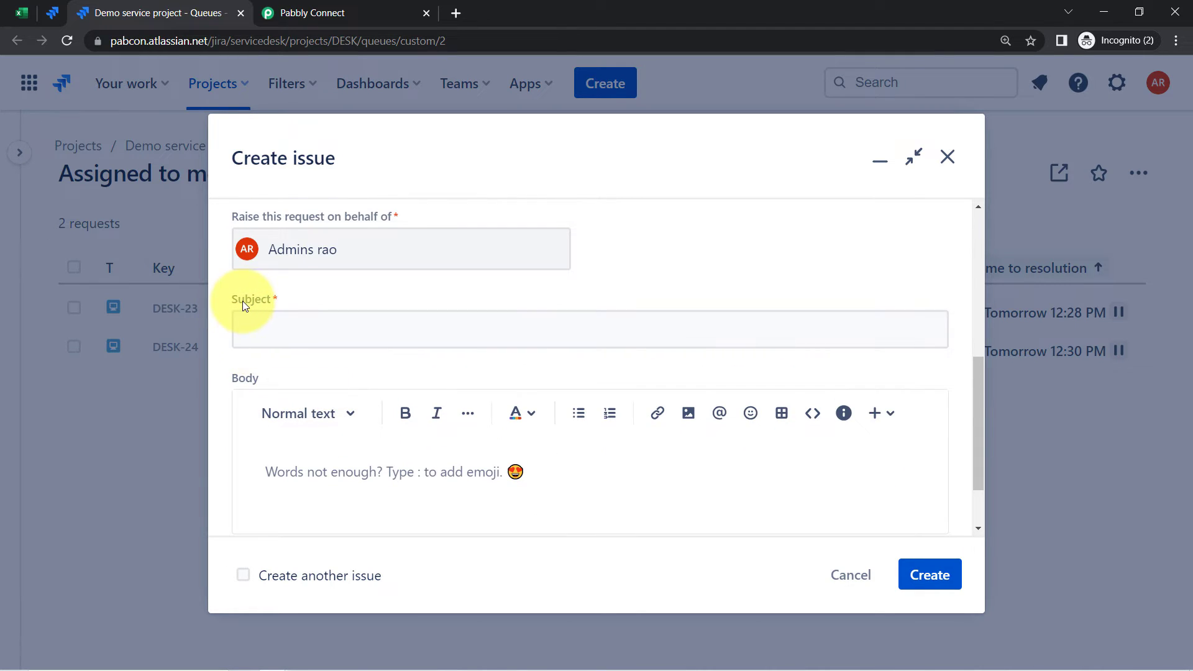
pyautogui.click(262, 333)
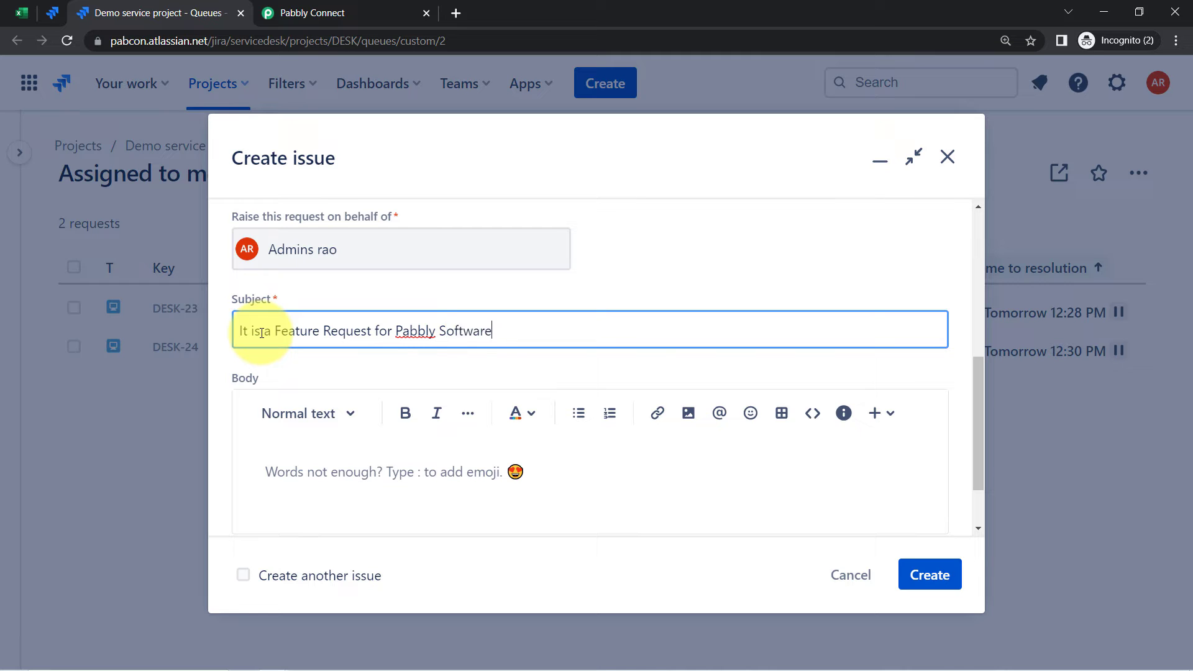
# Copy the new issue's subject text into its body.
pyautogui.tripleClick(316, 329)
pyautogui.hotkey('ctrl', 'c')
pyautogui.scroll(-2, 330, 479)
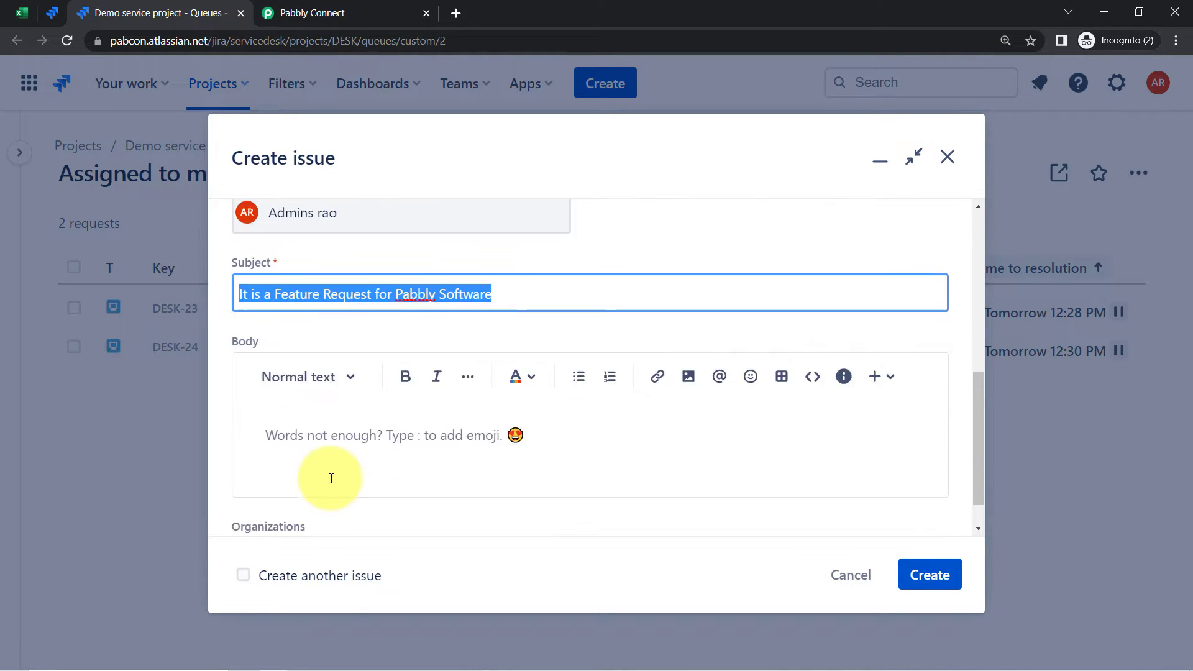
pyautogui.click(282, 382)
pyautogui.hotkey('ctrl', 'v')
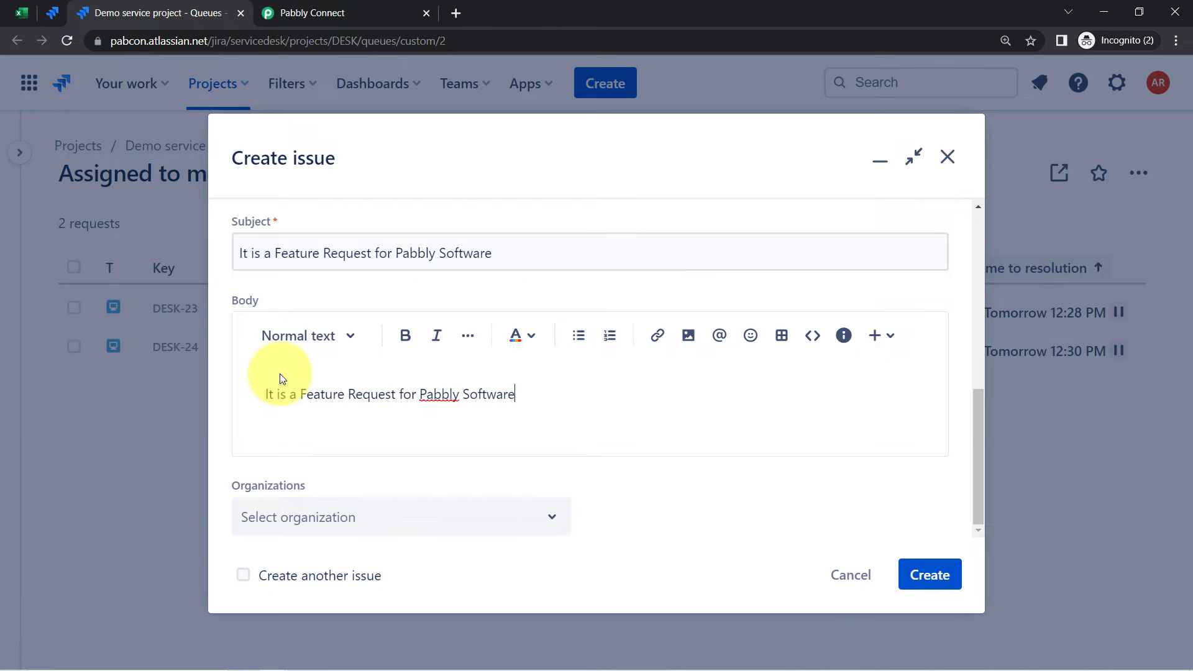
# Reword the body to "There's a new Feature Request for Pabbly Software from one of your customer where customer wants to track the history of it's workflow".
pyautogui.moveTo(302, 398); pyautogui.dragTo(244, 397)
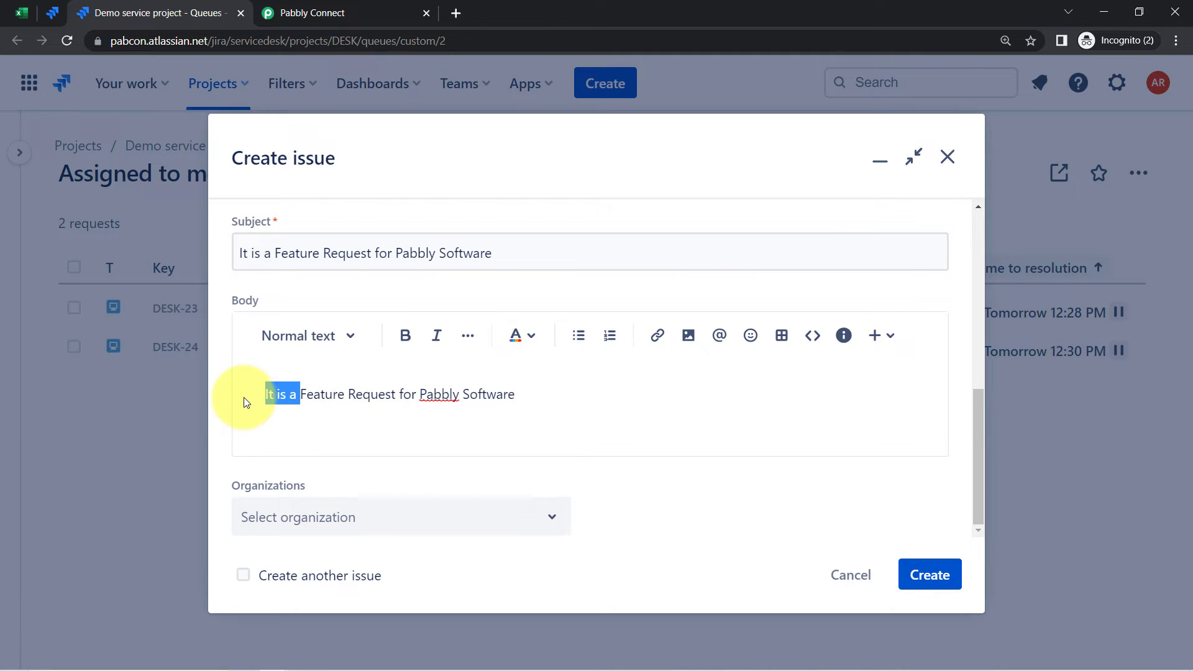
pyautogui.write("There's a new")
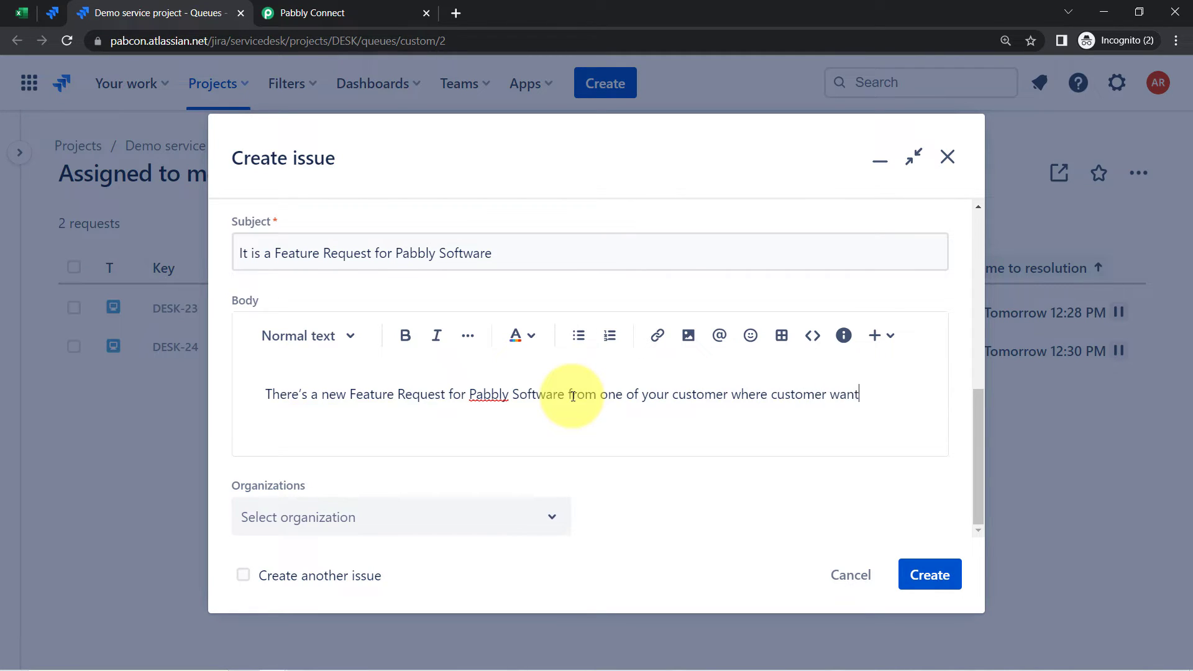
pyautogui.write('the history of it’s workflow')
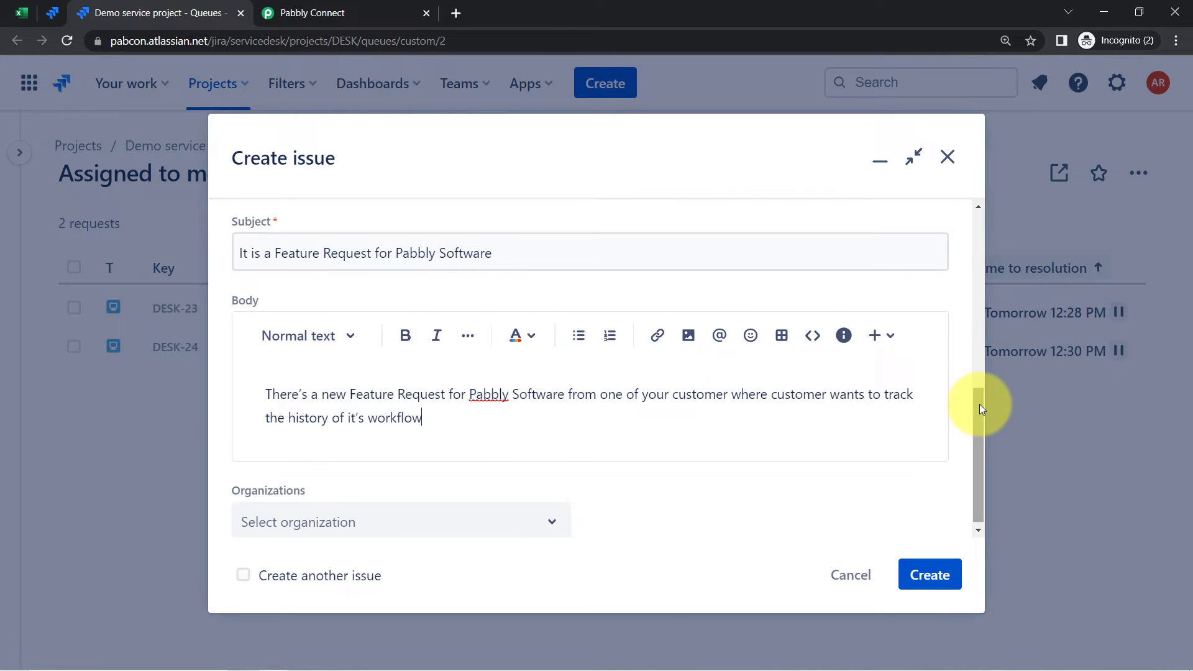
# Review the completed issue form and create the service request in Demo service project.
pyautogui.scroll(-1, 976, 409)
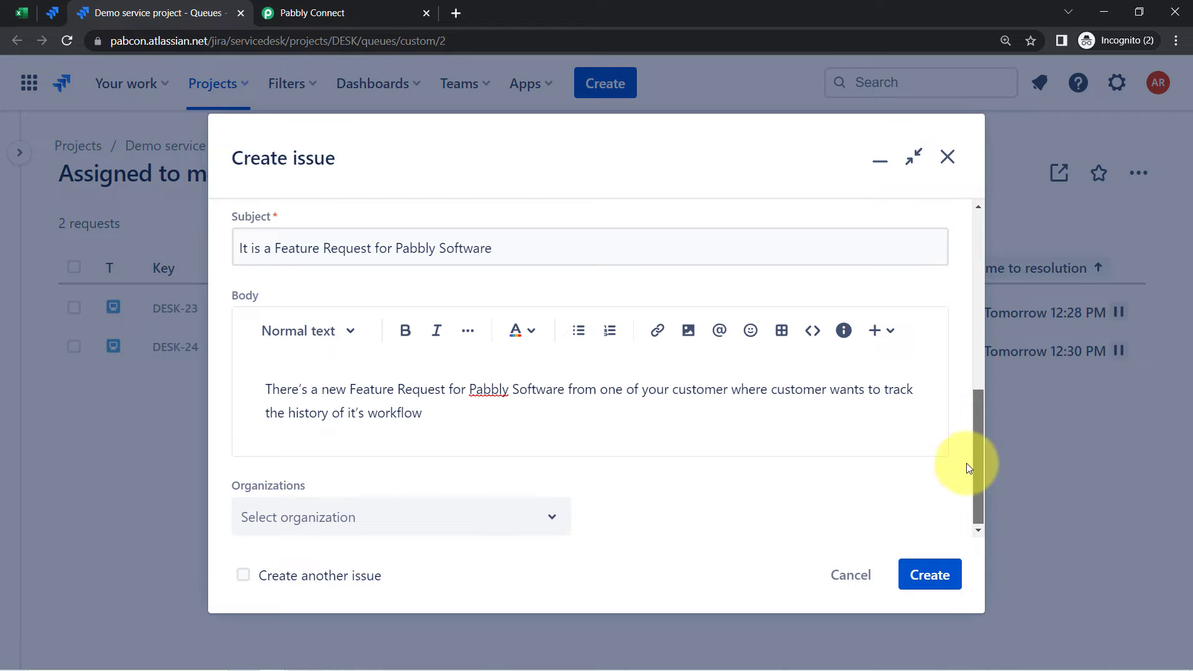
pyautogui.scroll(6, 472, 433)
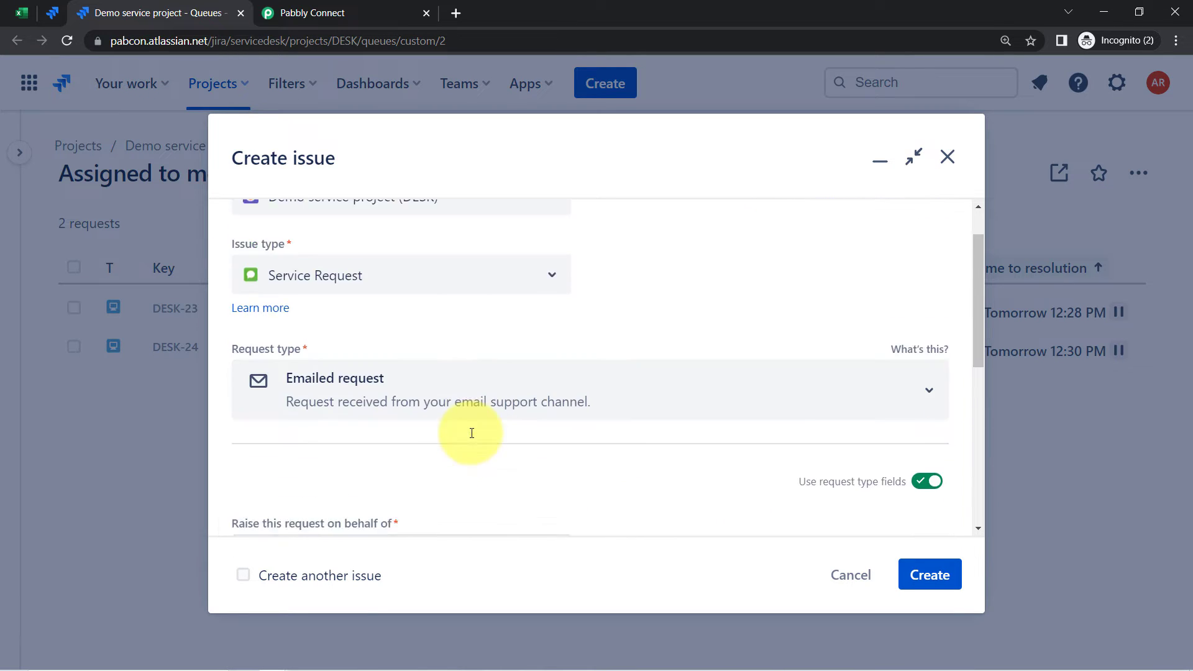
pyautogui.scroll(2, 472, 433)
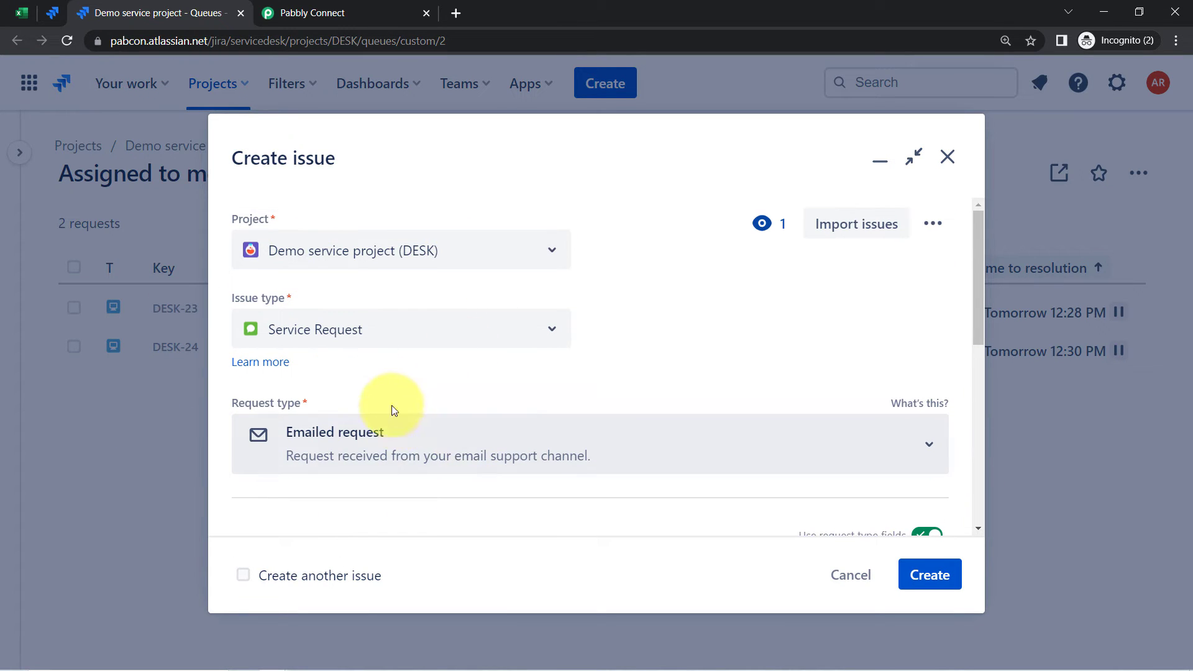
pyautogui.moveTo(242, 159); pyautogui.dragTo(326, 160)
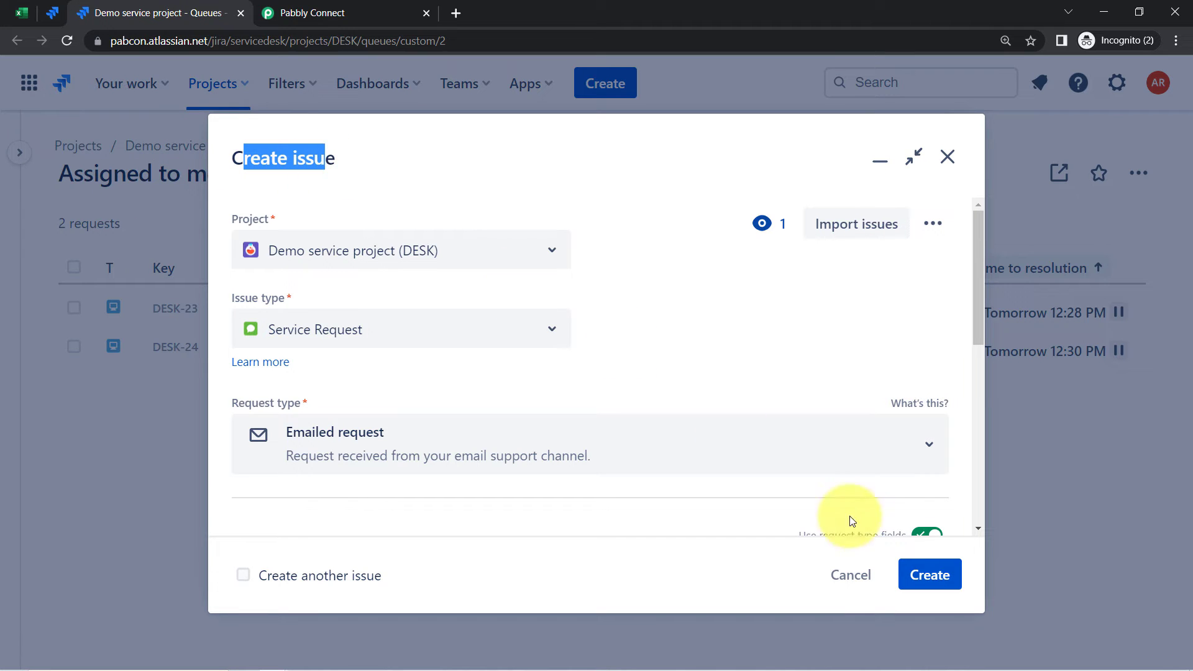
pyautogui.click(946, 576)
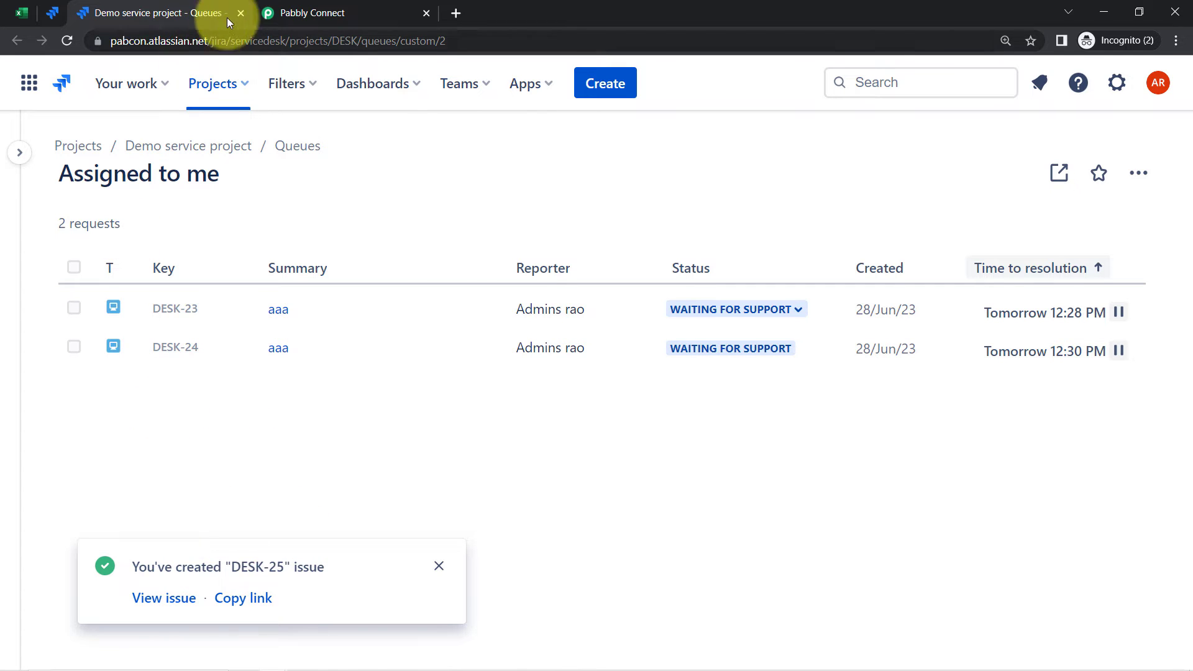
# Switch to Pabbly Connect and examine the received webhook response, including the Issue Fields Updated and Issue Fields Summary values.
pyautogui.click(293, 13)
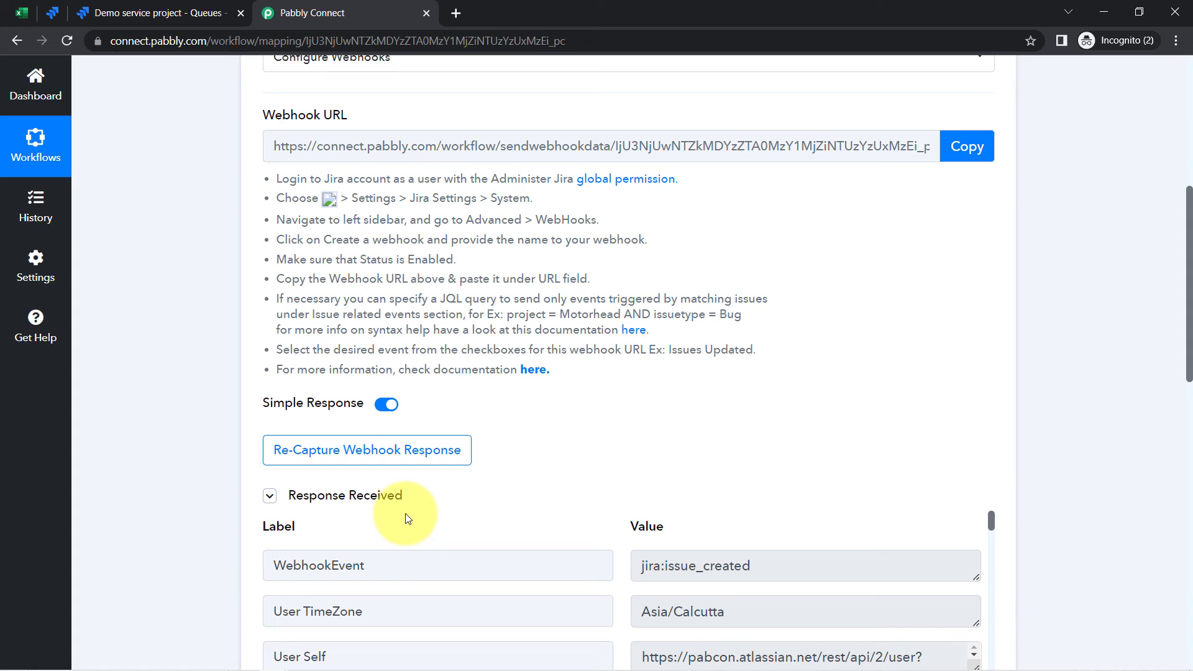
pyautogui.click(331, 497)
pyautogui.click(331, 497)
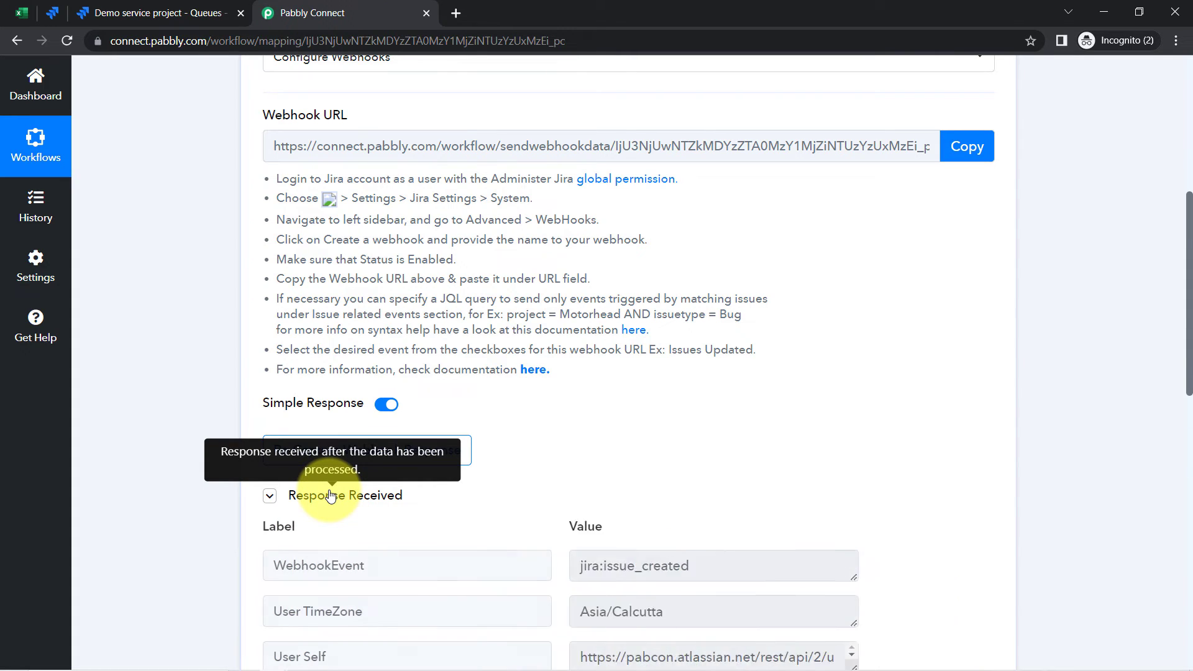
pyautogui.scroll(-7, 1063, 339)
pyautogui.moveTo(989, 103); pyautogui.dragTo(991, 162)
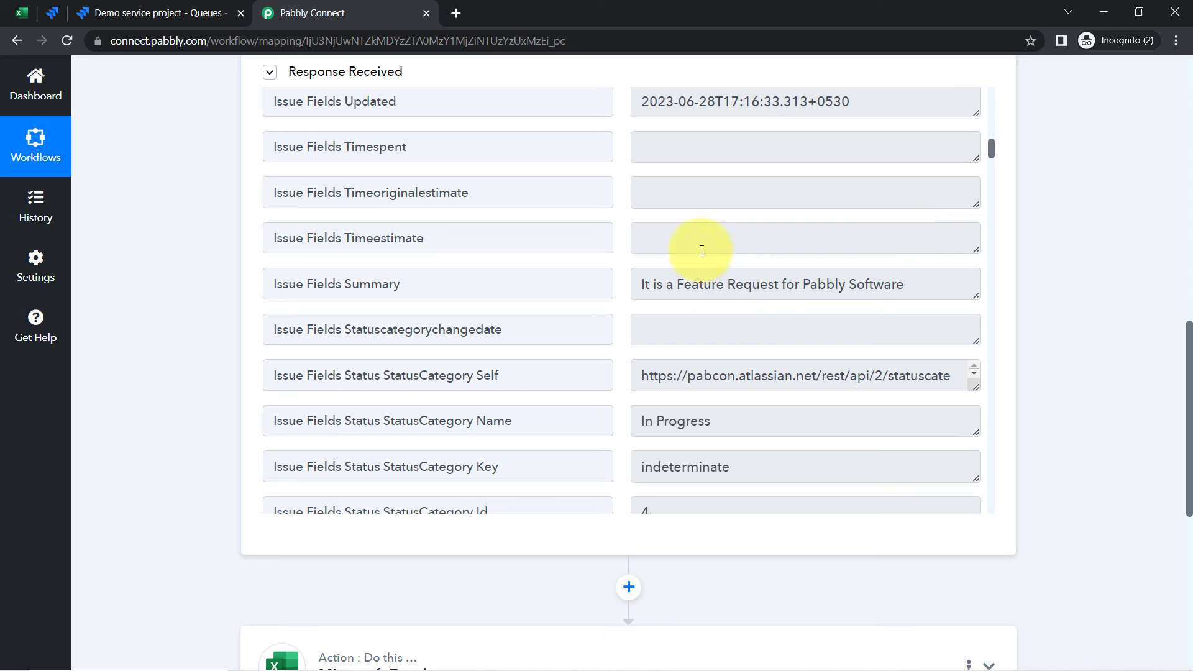
pyautogui.moveTo(670, 108); pyautogui.dragTo(825, 117)
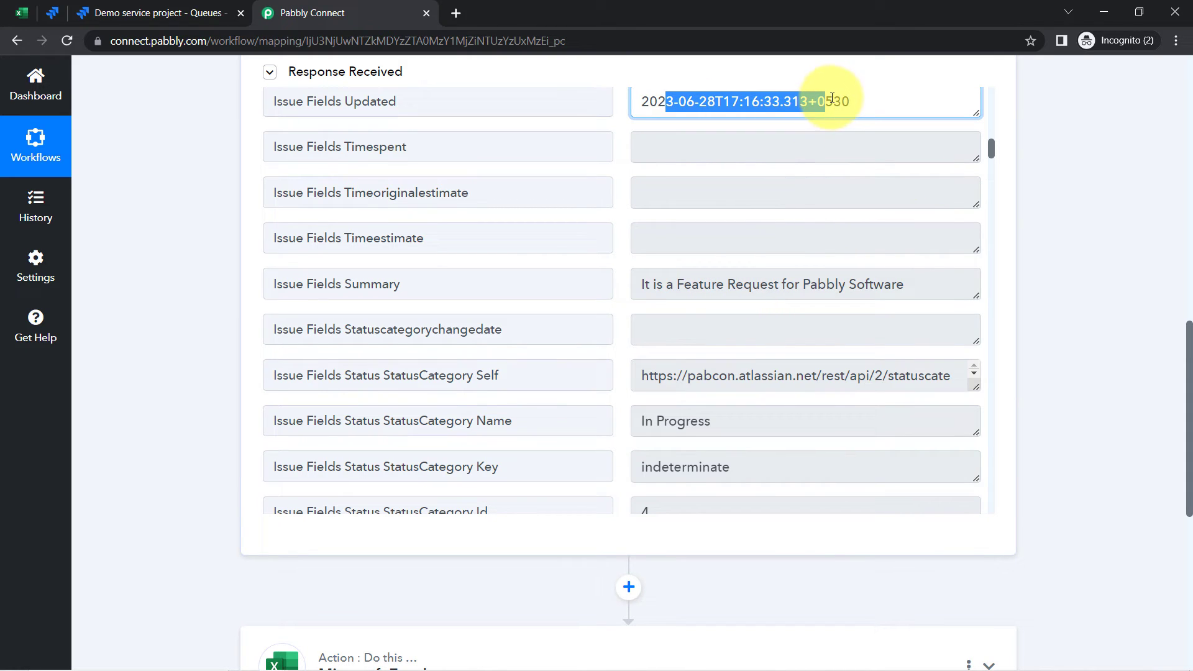
pyautogui.moveTo(677, 286); pyautogui.dragTo(836, 296)
pyautogui.click(749, 288)
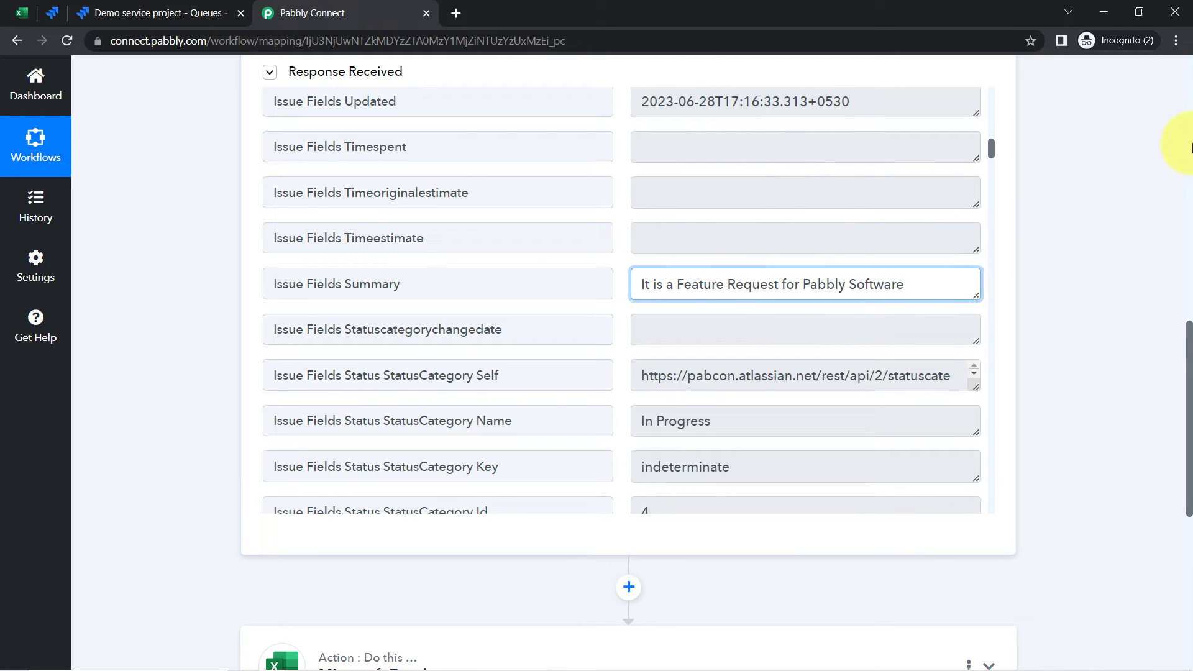
# Examine the issue description in Changelog Items 0 ToString and the remaining changelog fields of the webhook response.
pyautogui.moveTo(990, 149); pyautogui.dragTo(988, 491)
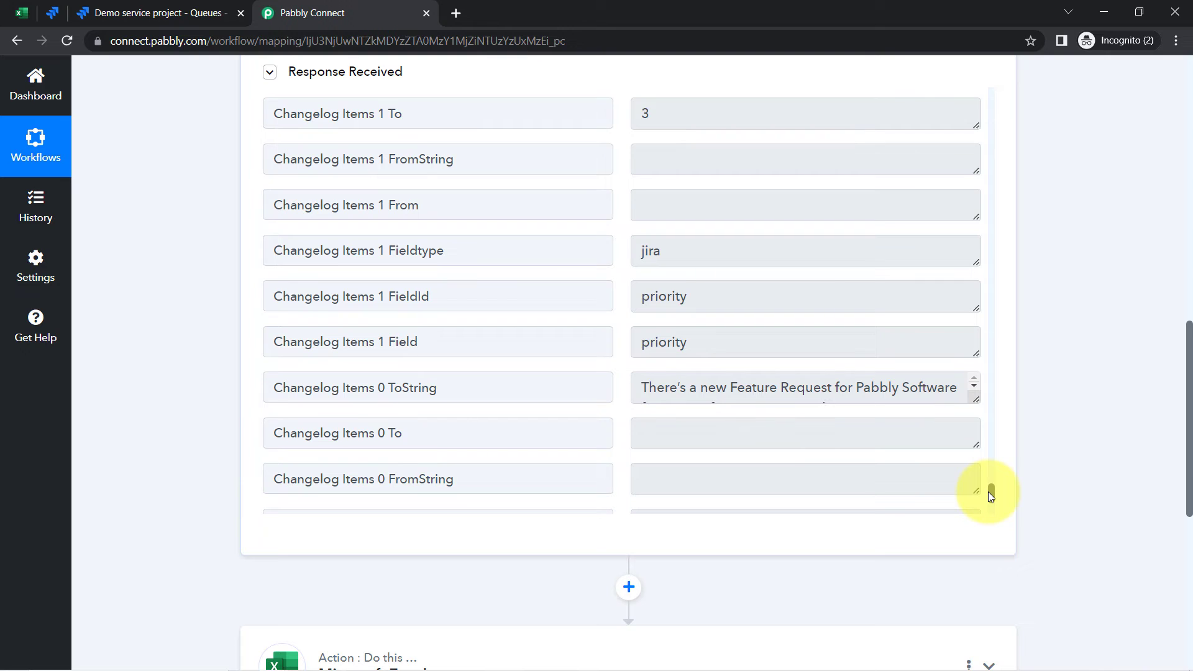
pyautogui.scroll(-2, 986, 385)
pyautogui.moveTo(976, 306)
pyautogui.mouseDown()
pyautogui.moveTo(965, 390)
pyautogui.moveTo(971, 328)
pyautogui.mouseUp()
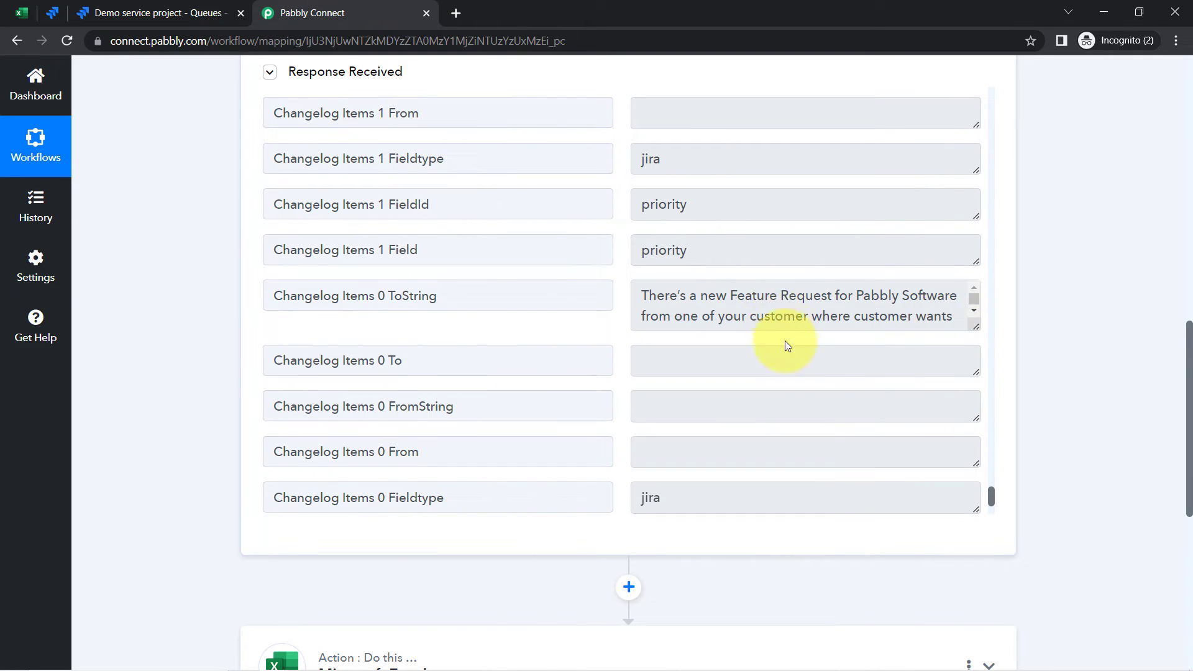
pyautogui.scroll(-2, 788, 348)
pyautogui.scroll(-4, 777, 392)
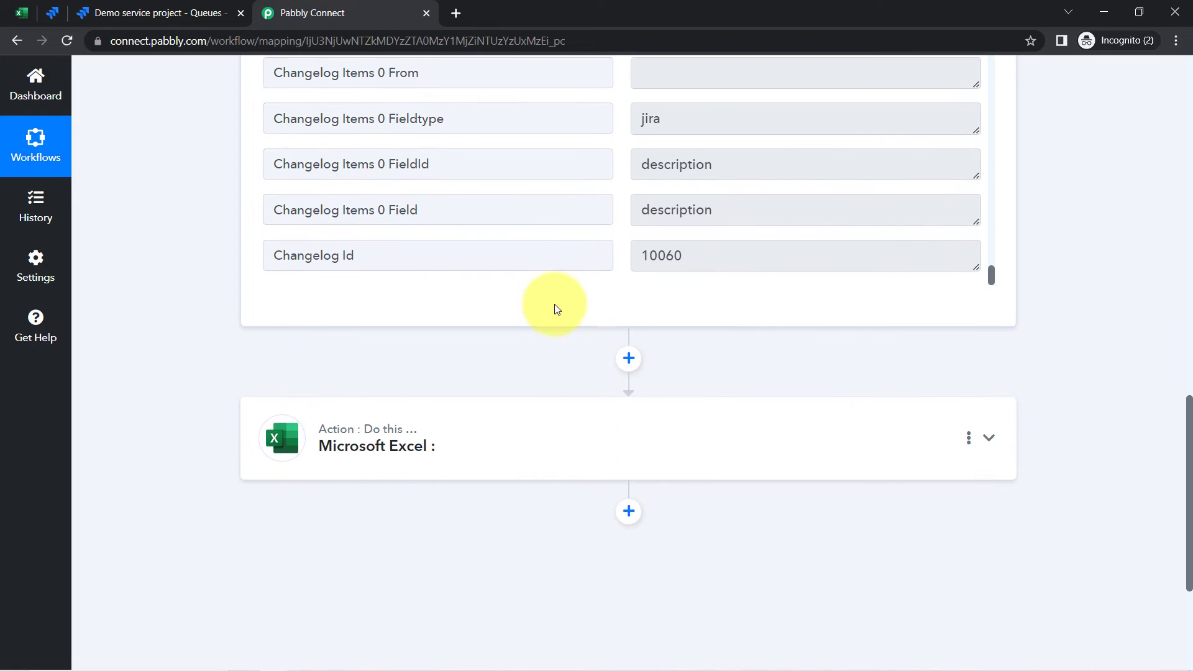
pyautogui.scroll(3, 554, 309)
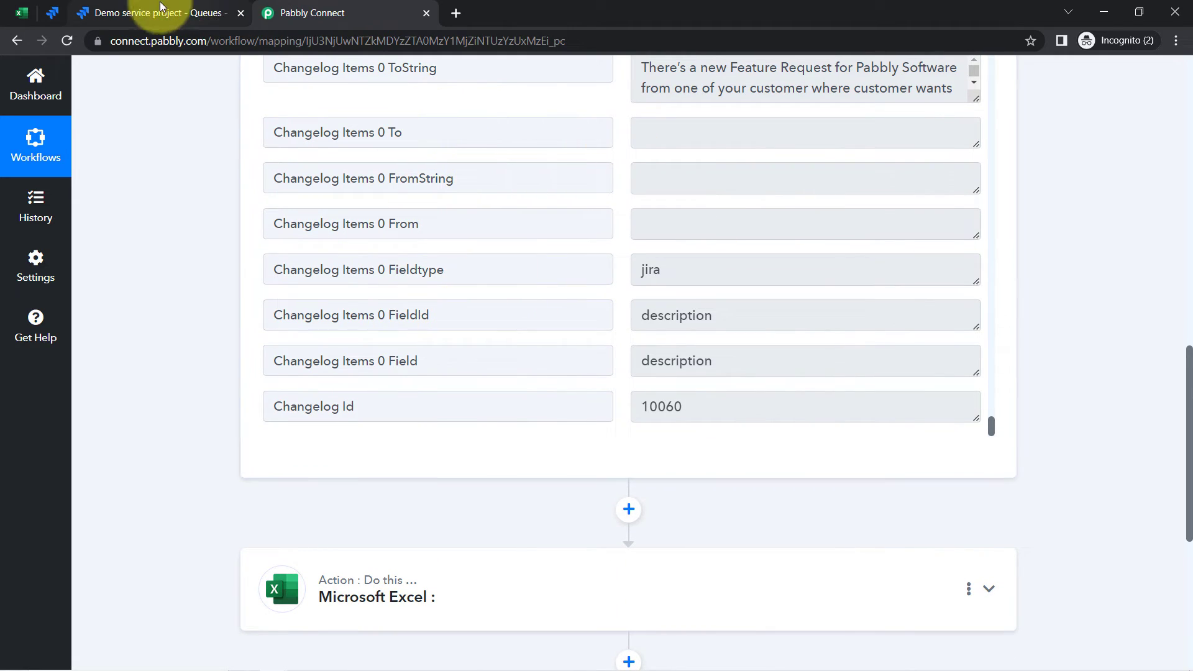
# Review Jira's Assigned to me queue alongside the Jira Software trigger setup in Pabbly Connect.
pyautogui.click(118, 13)
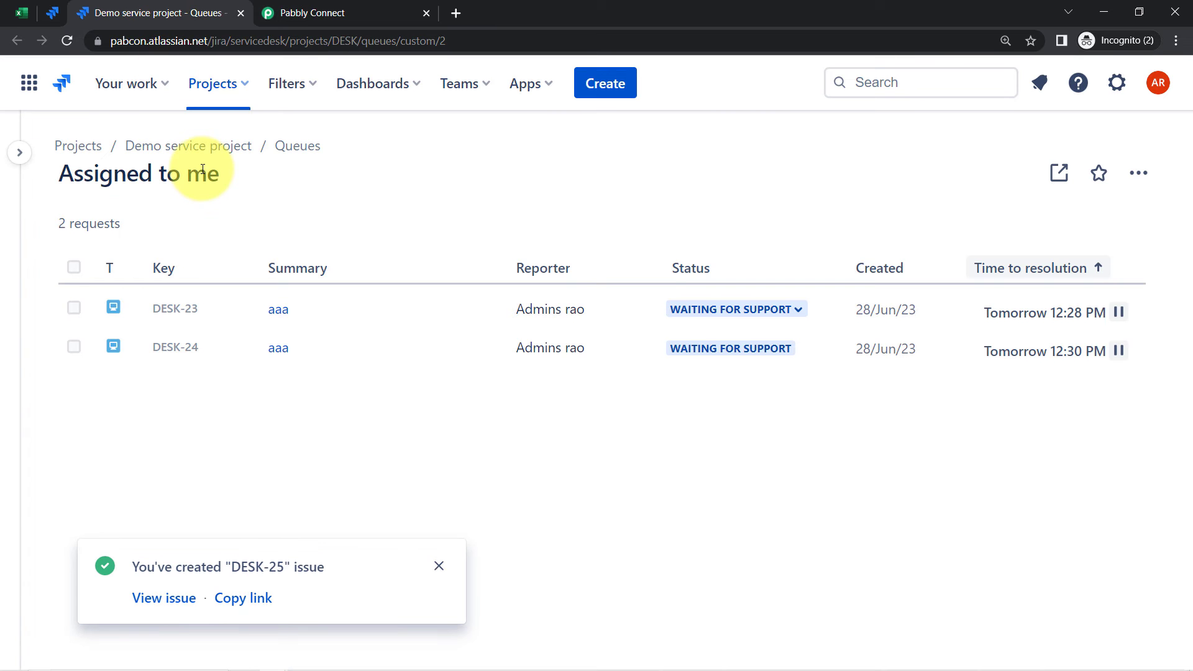
pyautogui.click(294, 5)
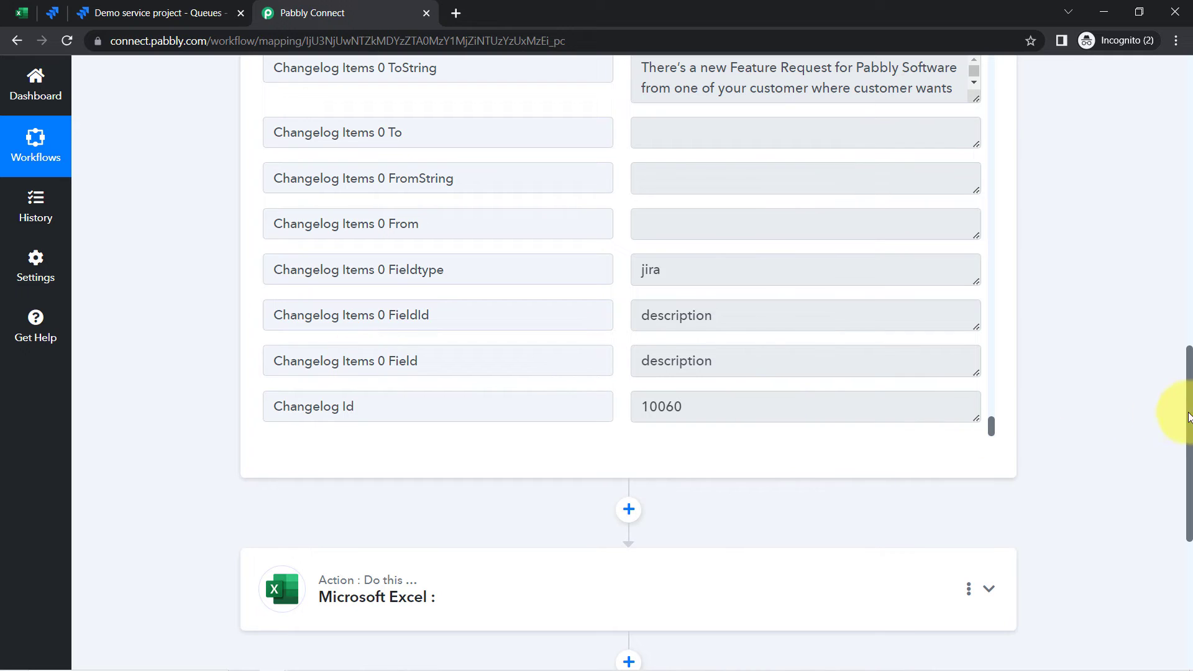
pyautogui.moveTo(1190, 413); pyautogui.dragTo(1162, 74)
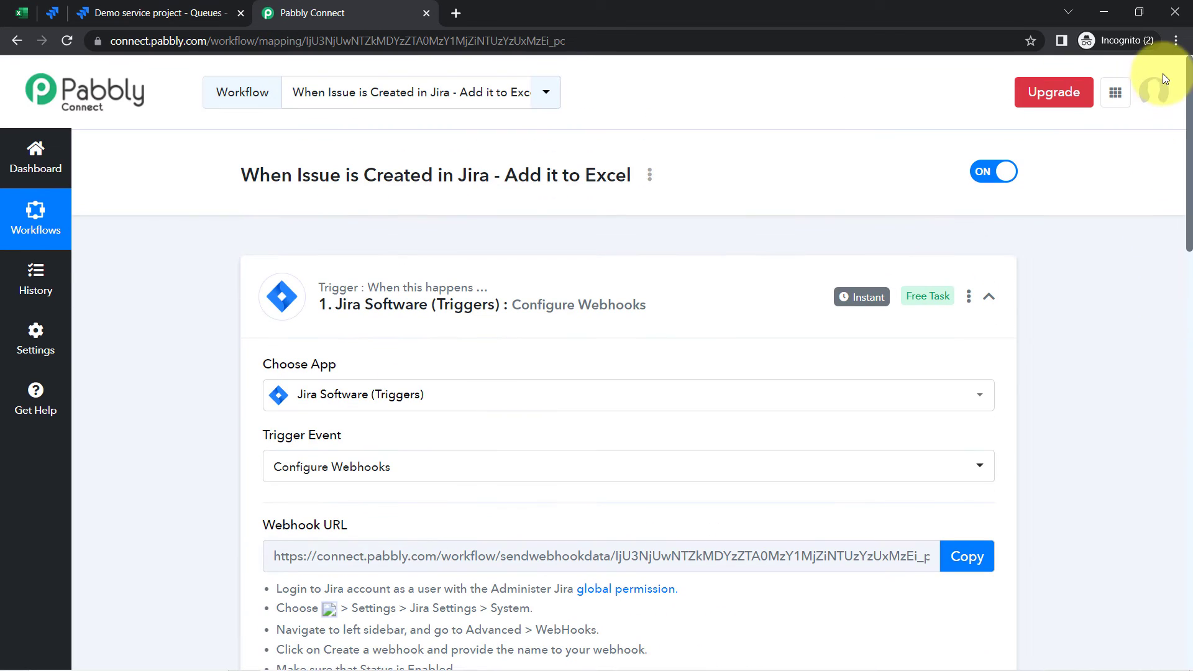
pyautogui.click(136, 10)
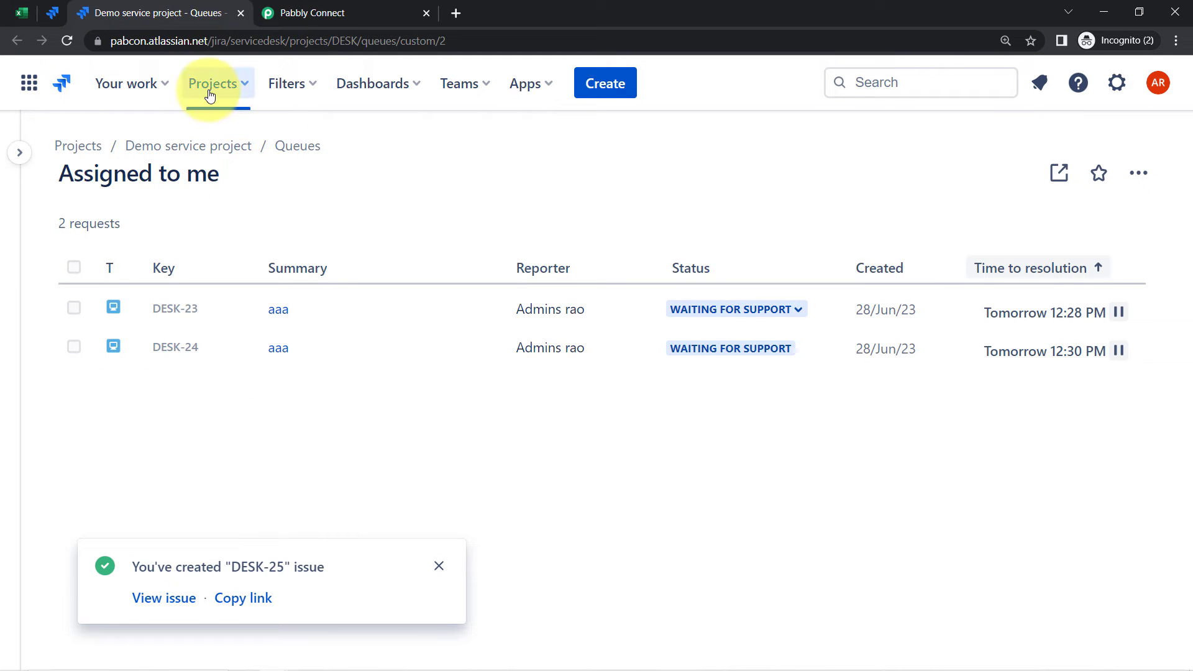
pyautogui.click(316, 13)
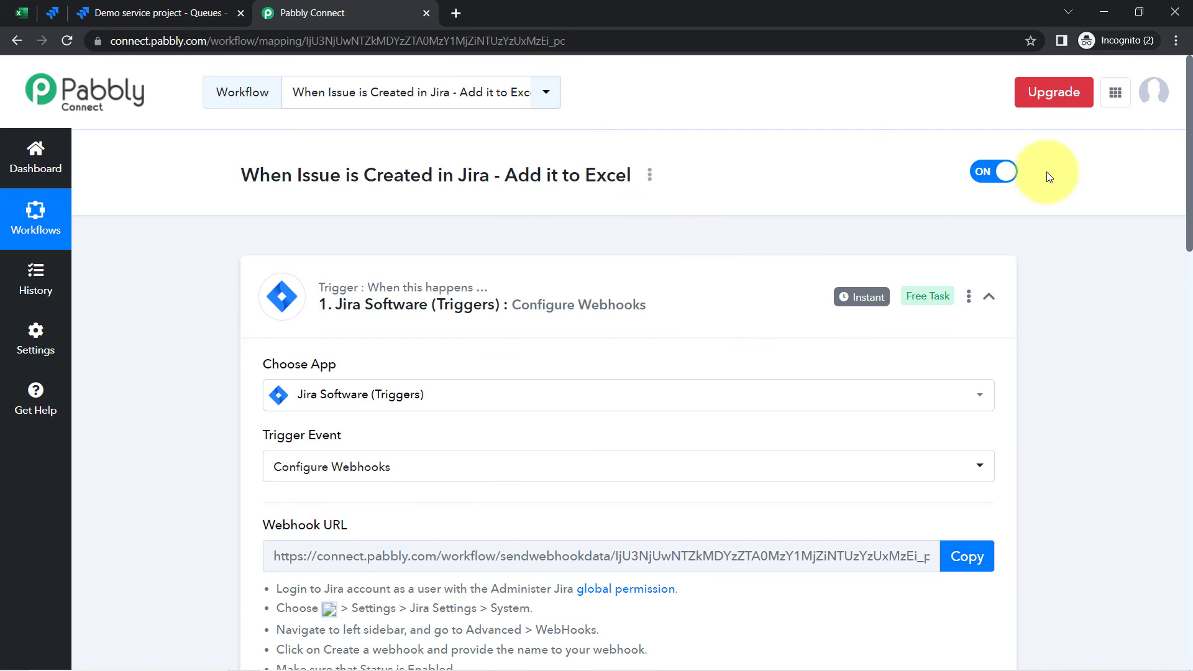
# Set the Microsoft Excel action's event to Add Row To Worksheet and open its account connection settings.
pyautogui.moveTo(852, 306)
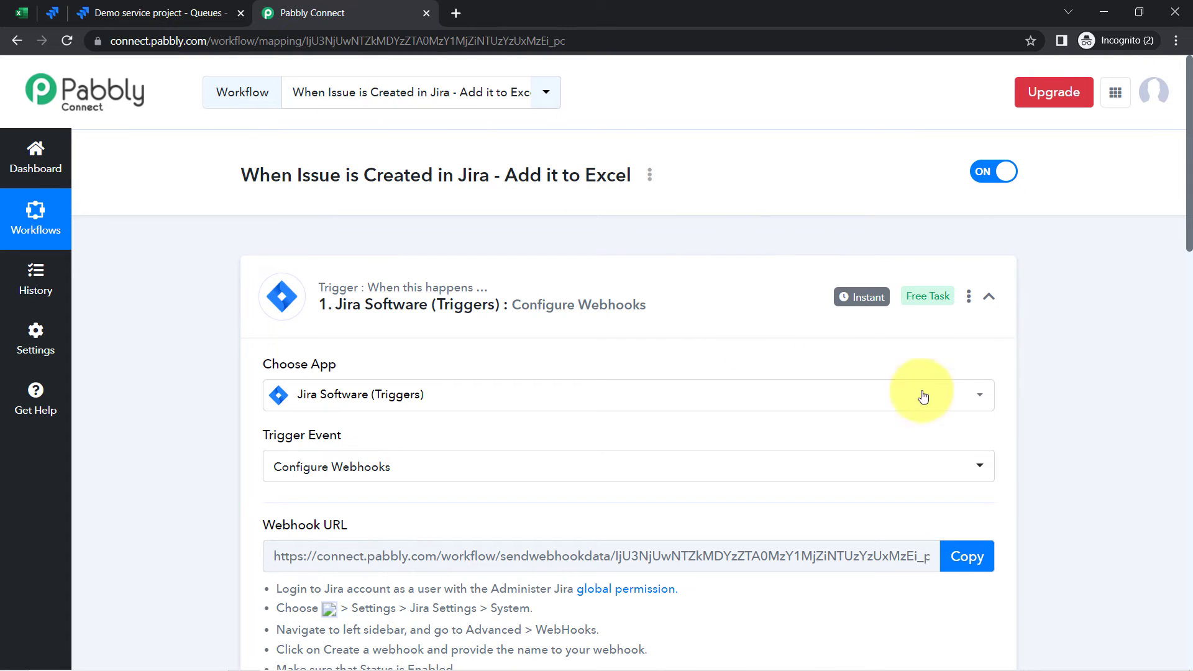
pyautogui.click(508, 288)
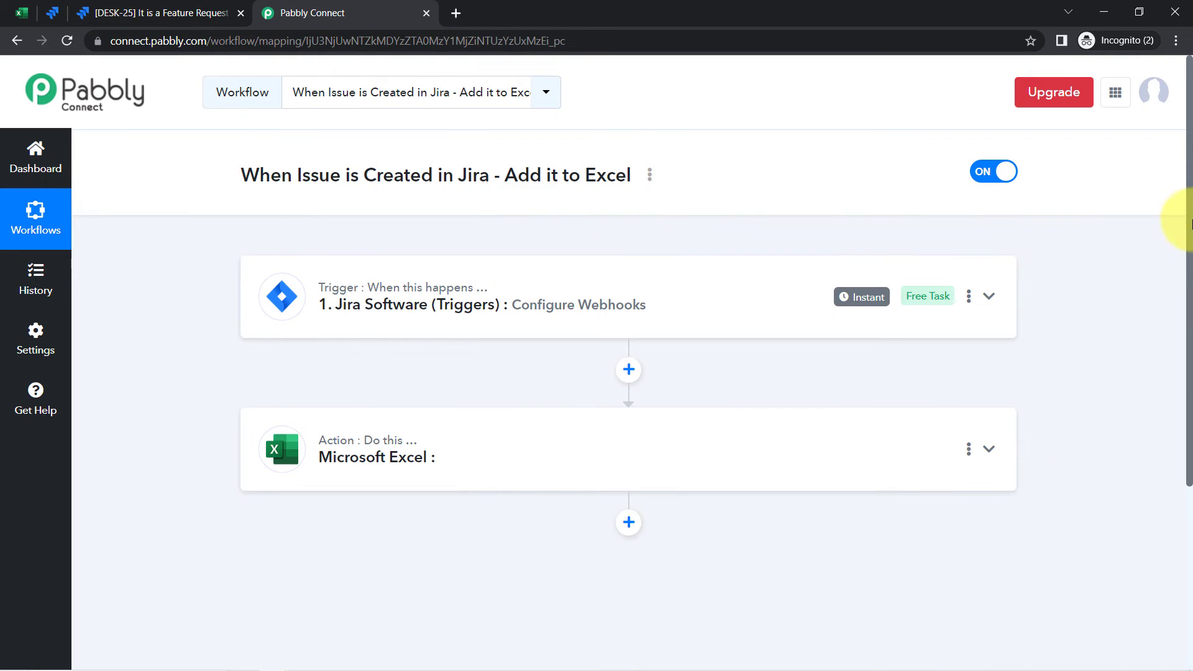
pyautogui.scroll(-3, 1174, 236)
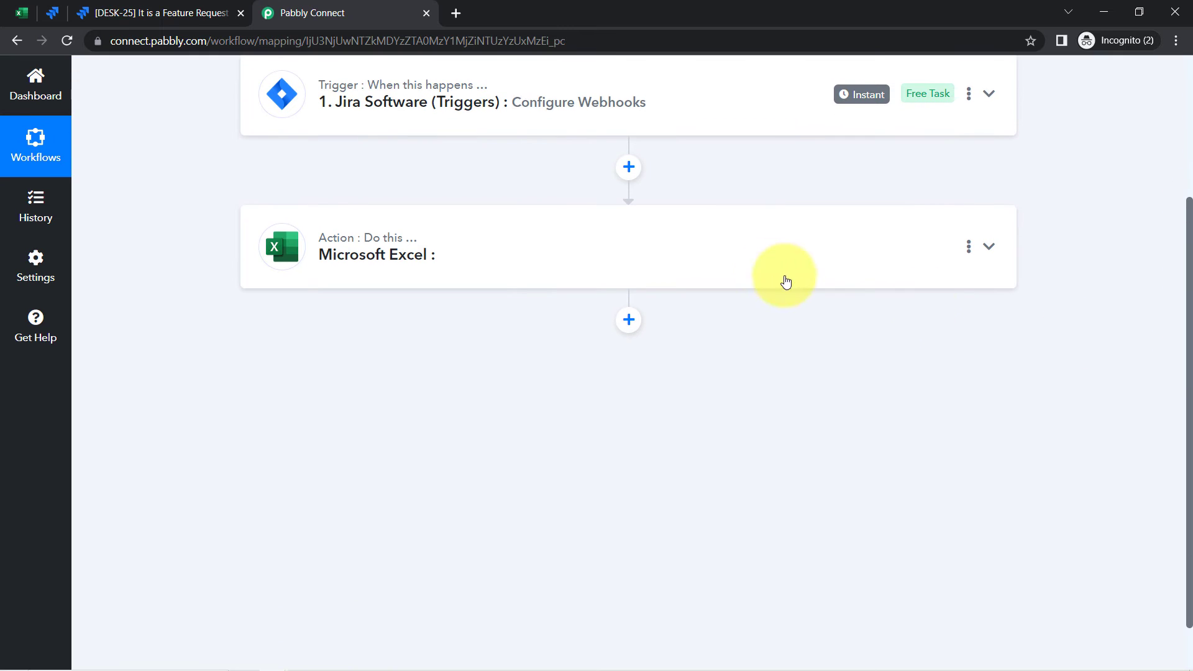
pyautogui.click(471, 257)
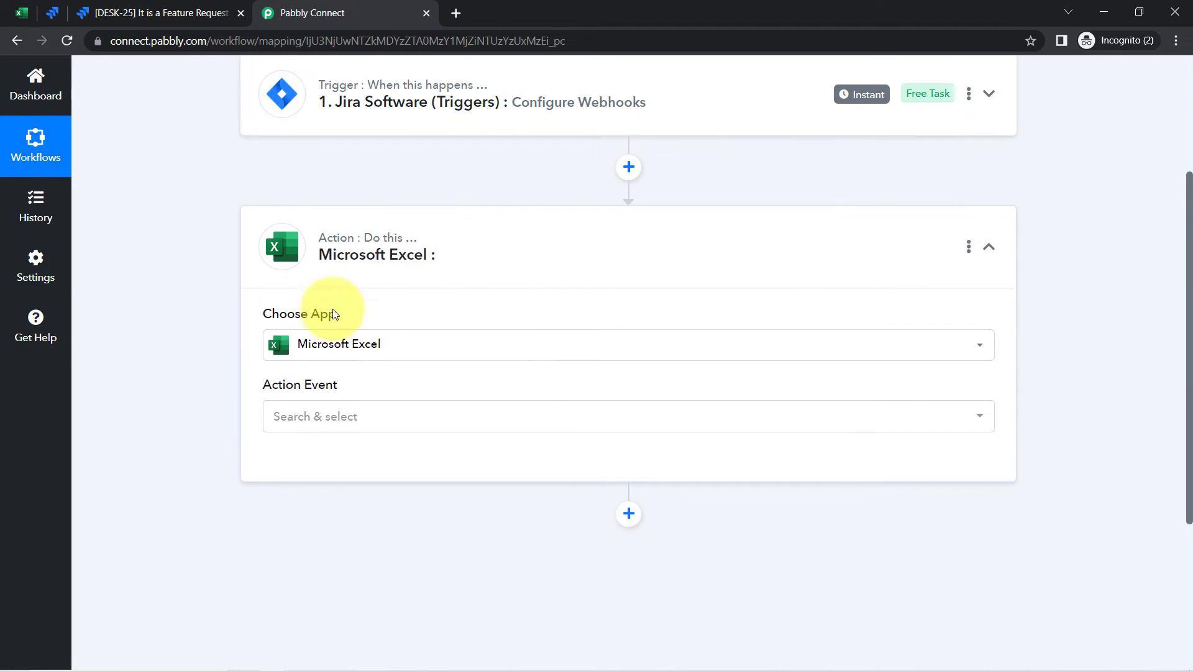
pyautogui.scroll(-2, 230, 319)
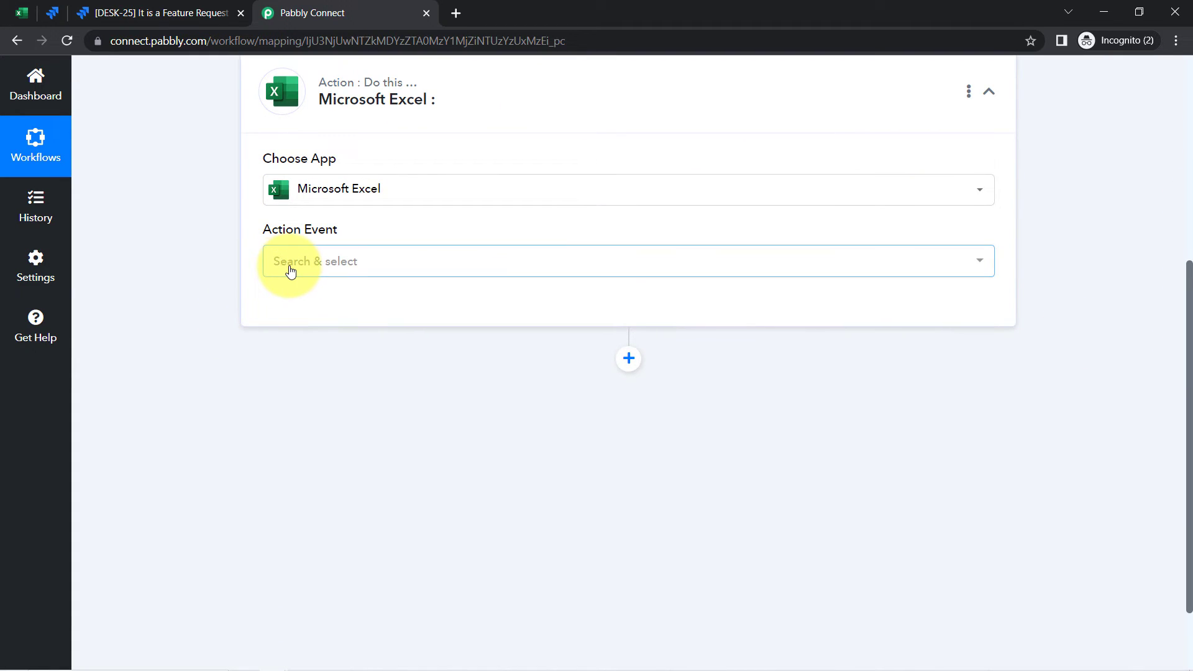
pyautogui.click(290, 271)
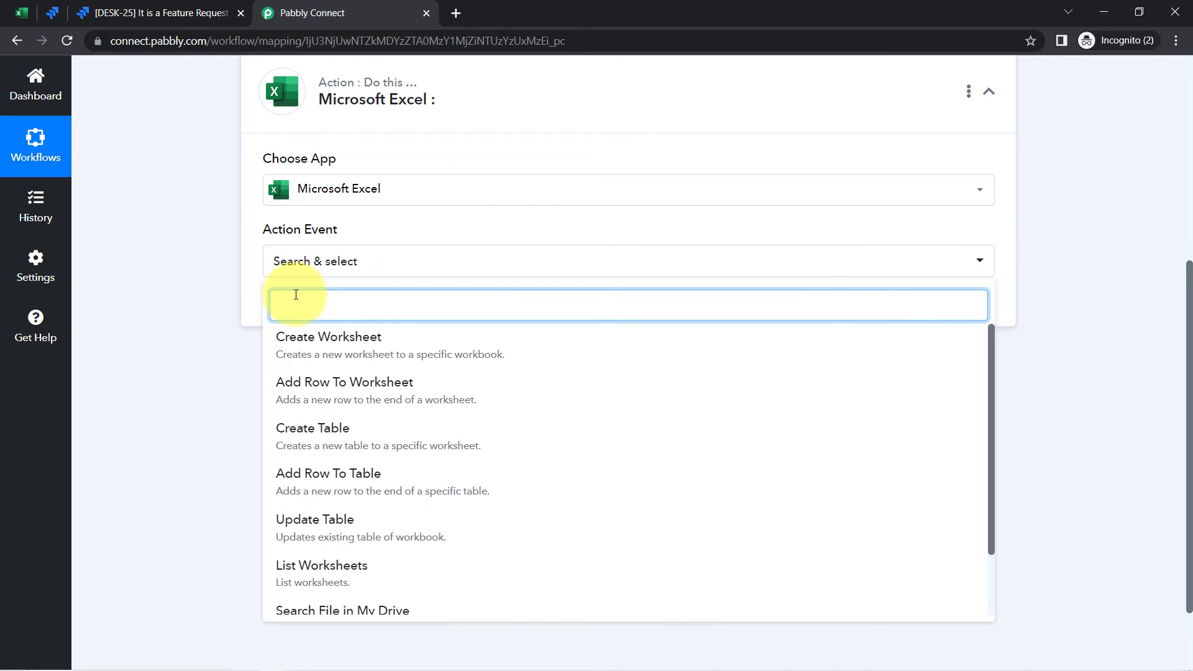
pyautogui.click(294, 383)
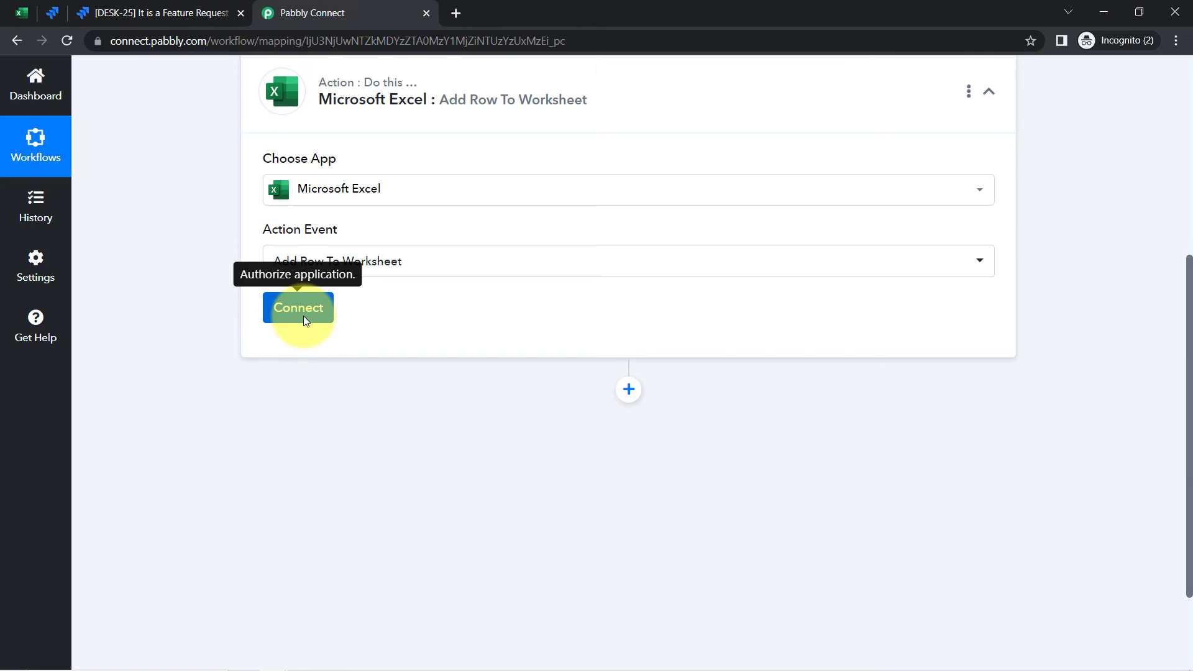
pyautogui.click(304, 320)
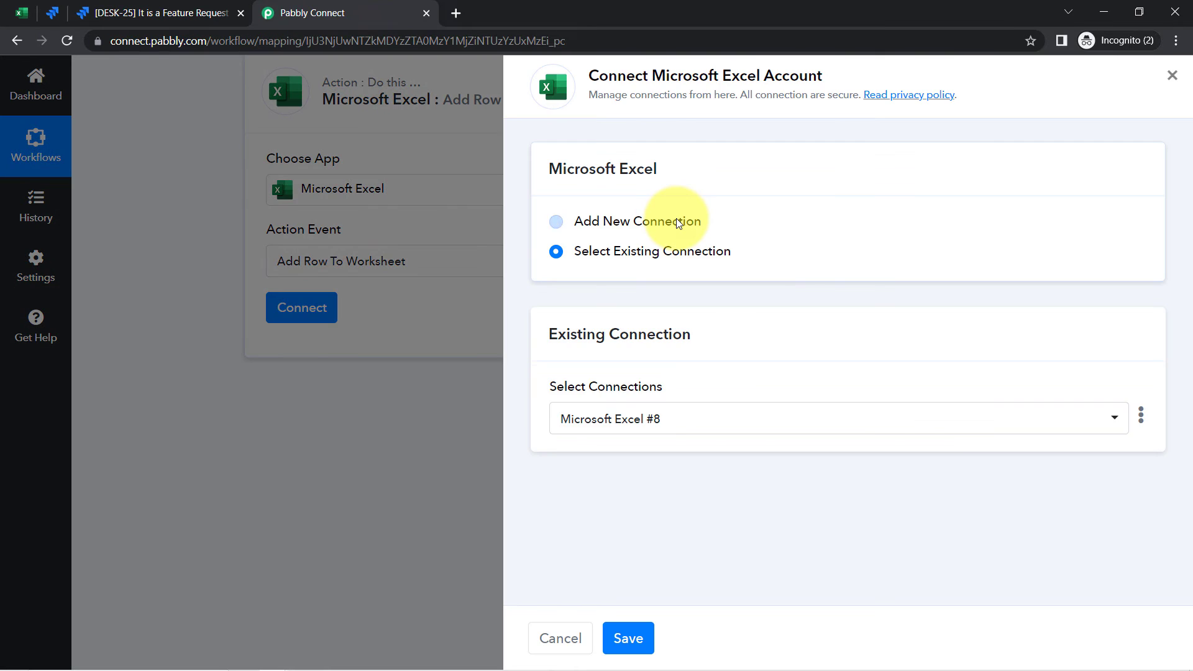
pyautogui.click(679, 224)
pyautogui.click(680, 394)
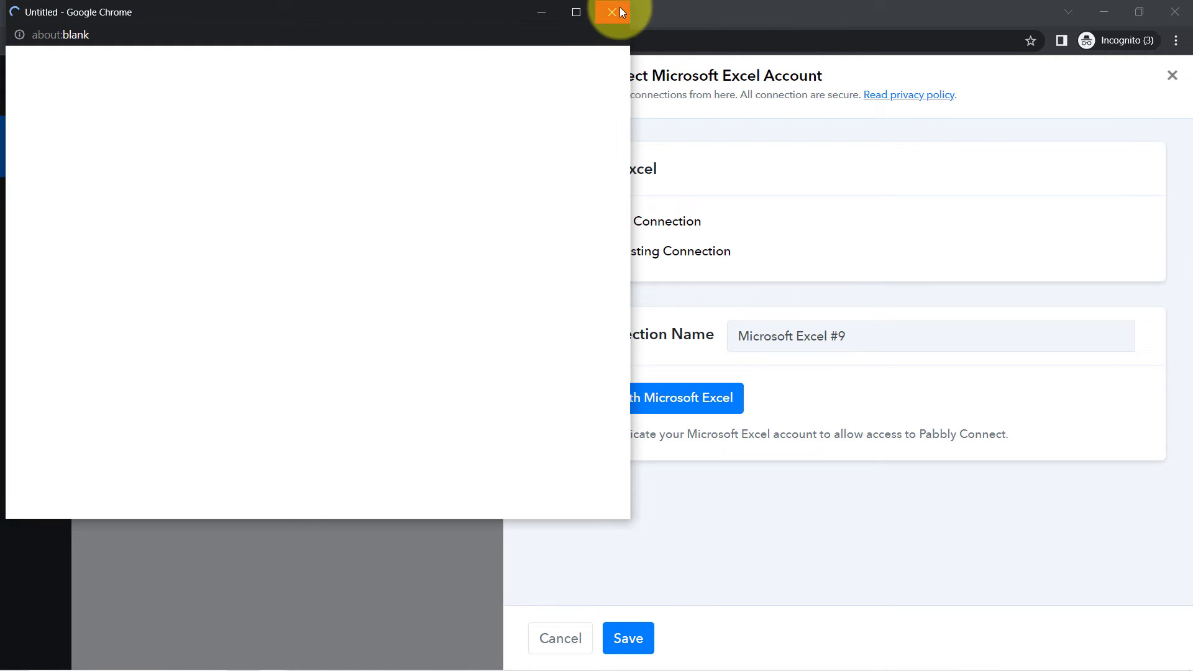
pyautogui.click(620, 11)
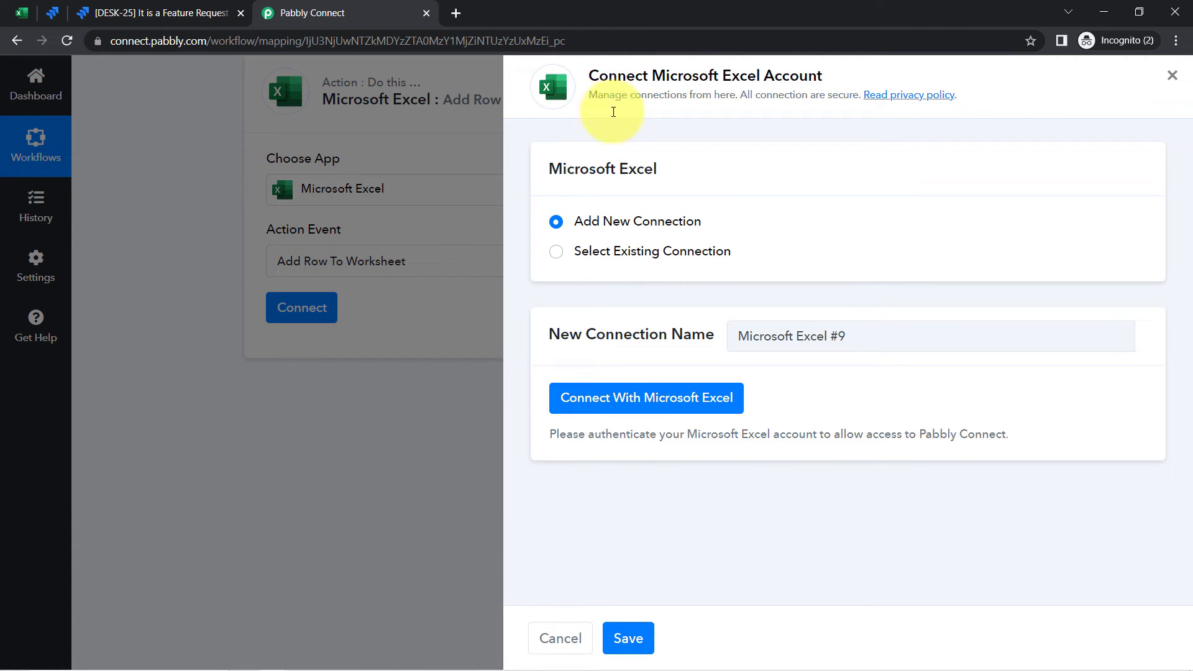
pyautogui.click(684, 251)
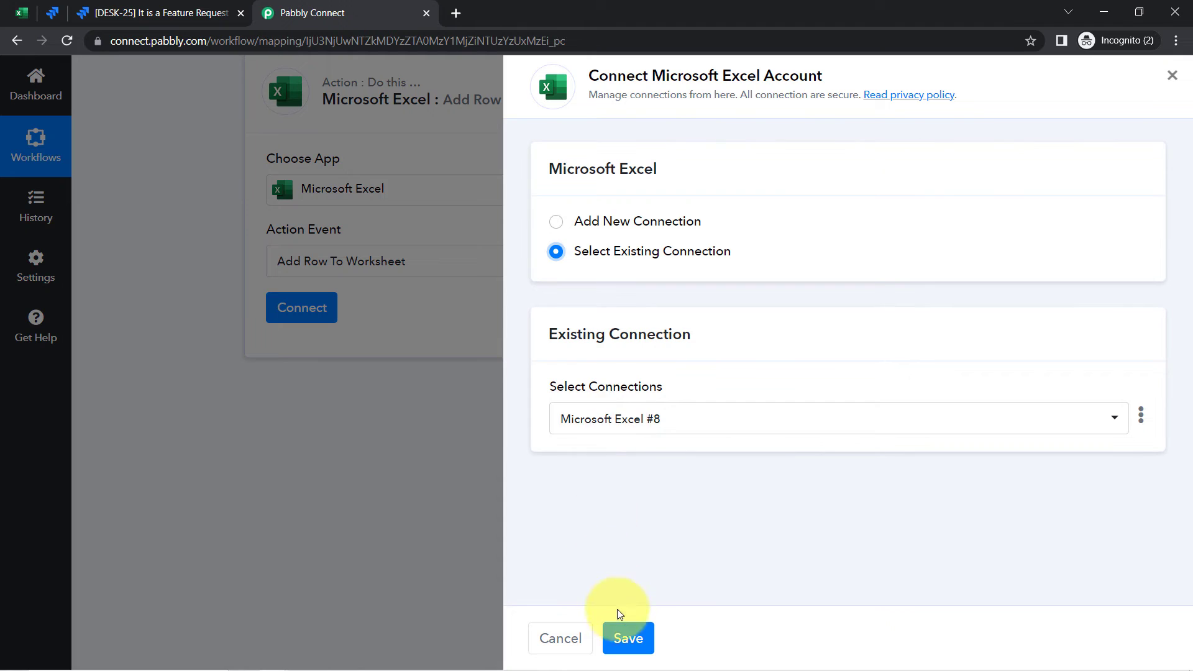
# Save the existing Microsoft Excel #8 connection and choose All Jira Issues.xlsx as the workbook, checking its name in Excel.
pyautogui.click(628, 639)
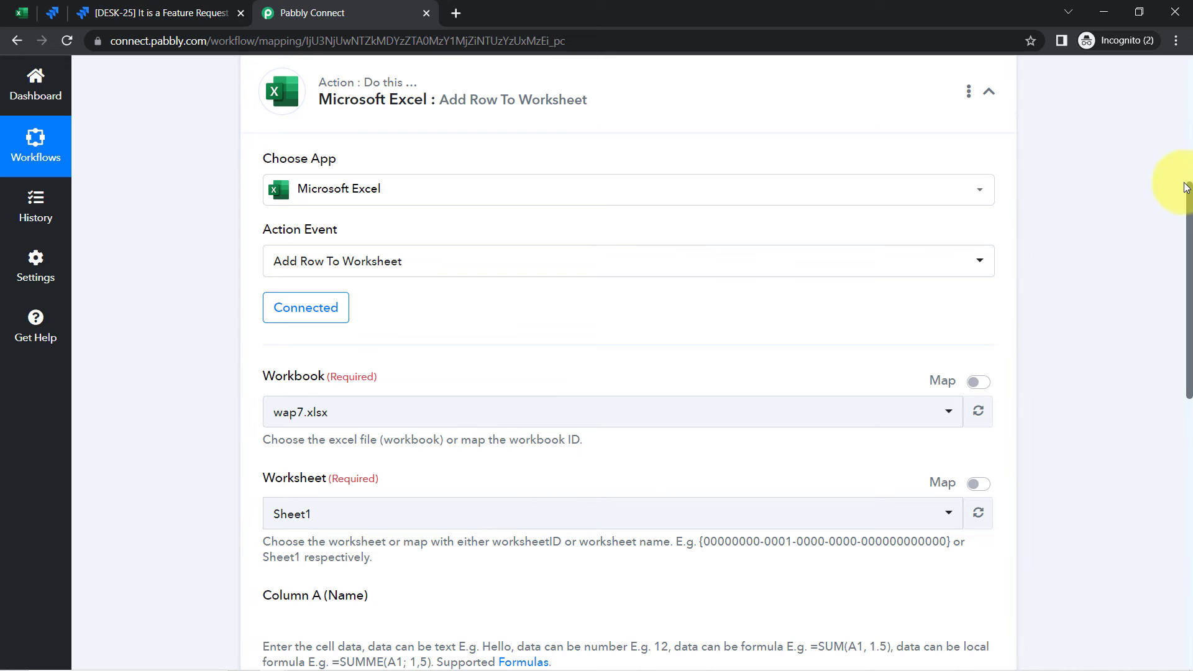
pyautogui.moveTo(1190, 191); pyautogui.dragTo(1185, 239)
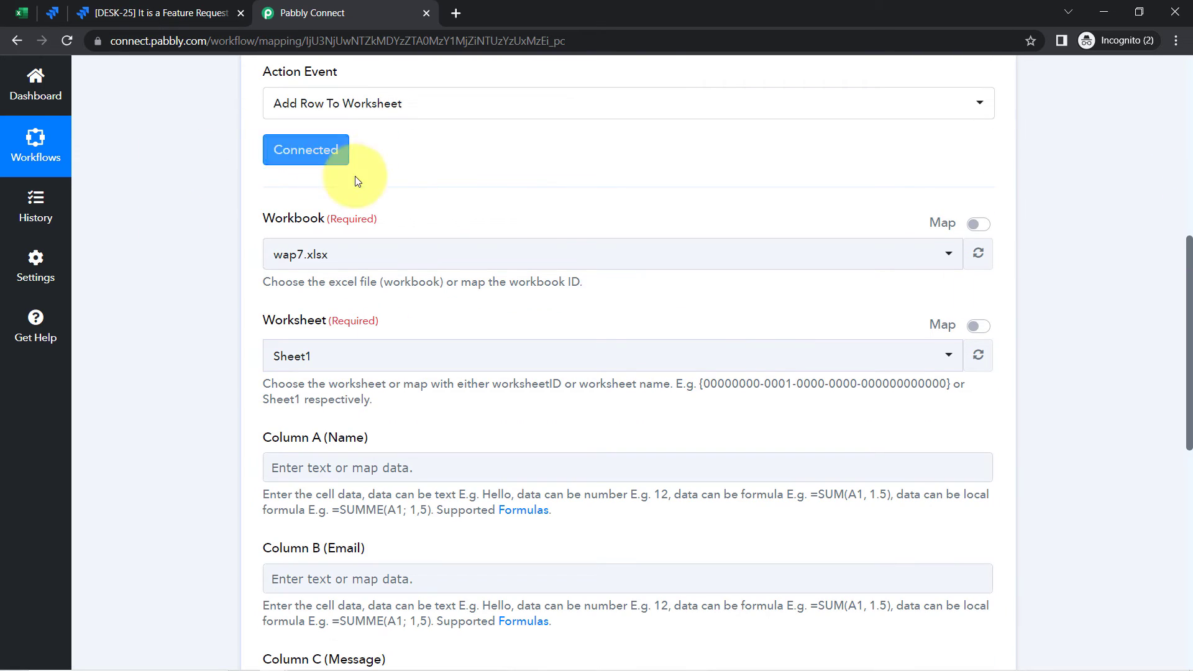
pyautogui.click(307, 248)
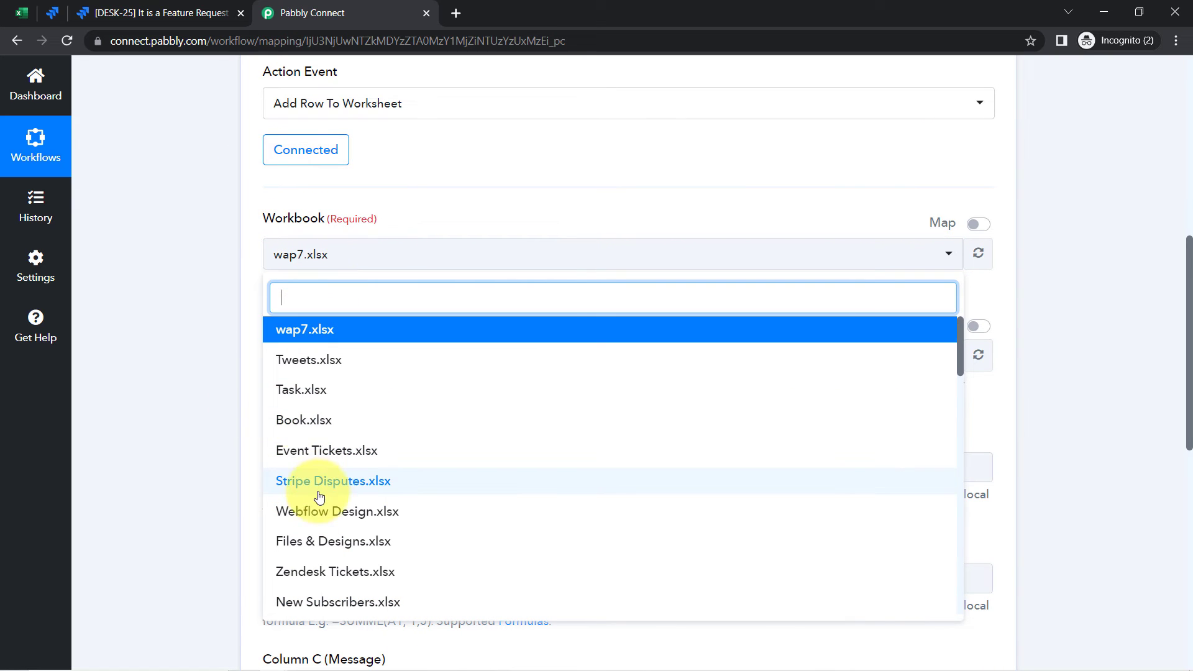
pyautogui.click(22, 13)
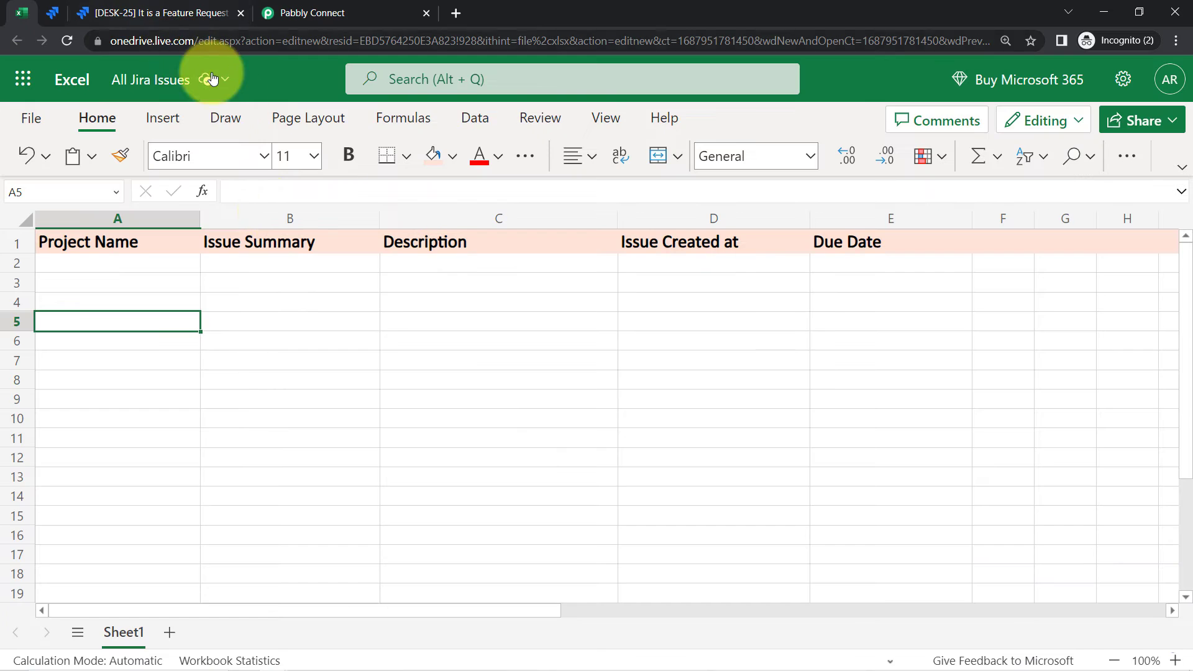
pyautogui.click(1176, 41)
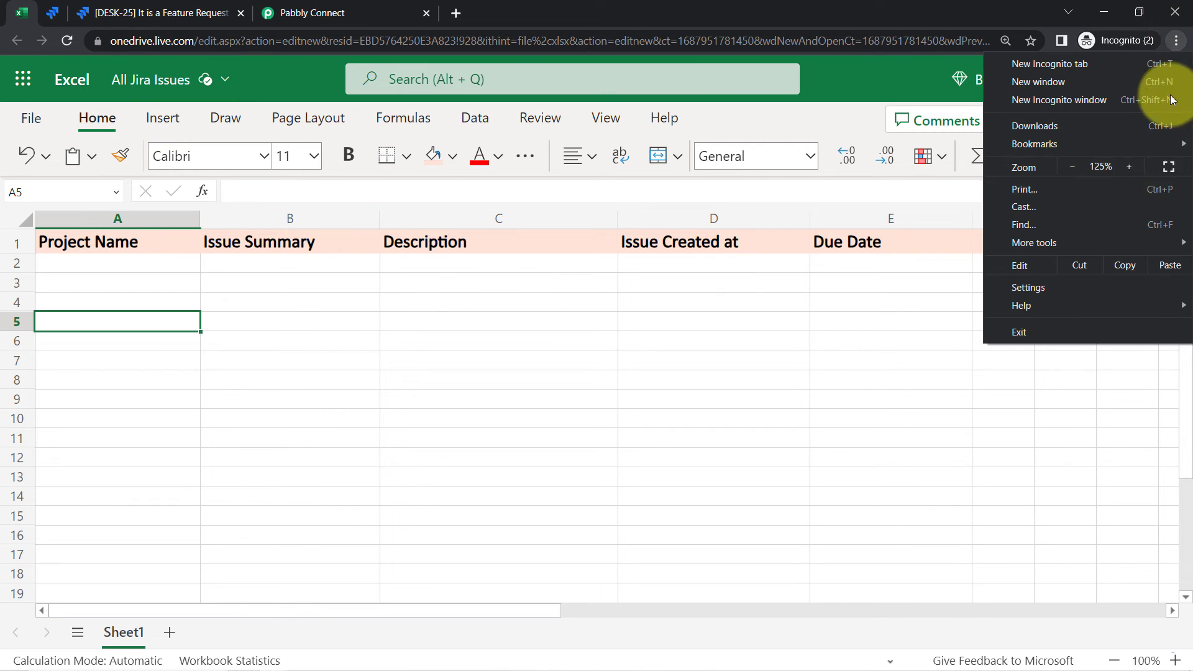
pyautogui.click(1130, 167)
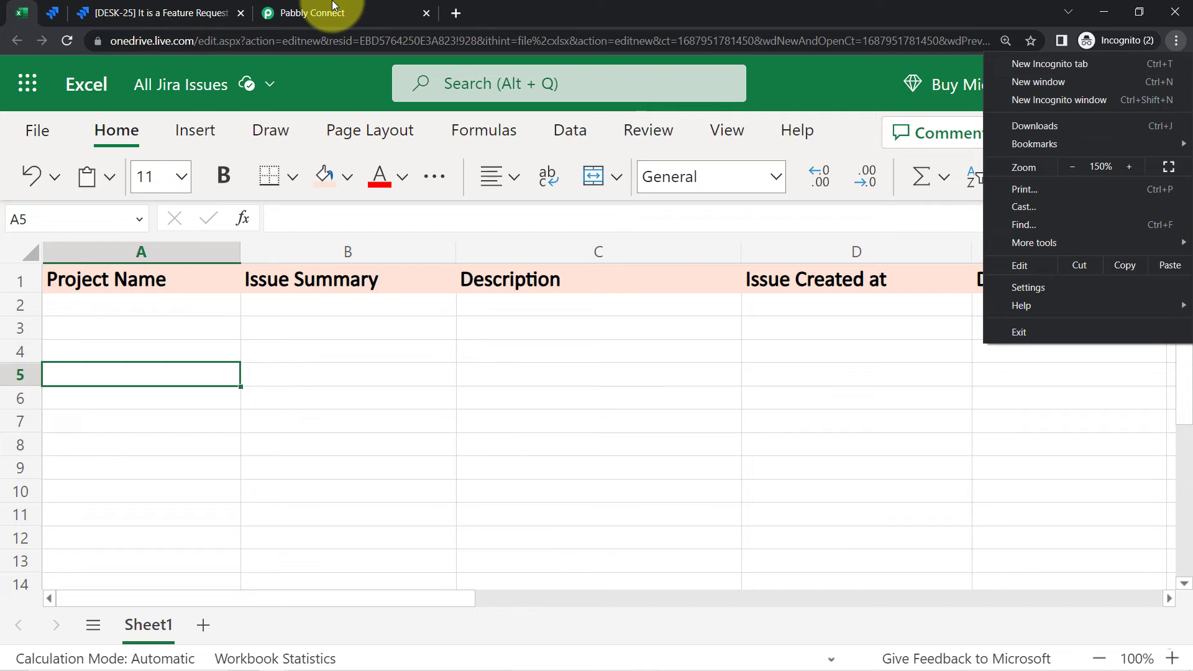
pyautogui.click(332, 5)
pyautogui.click(318, 12)
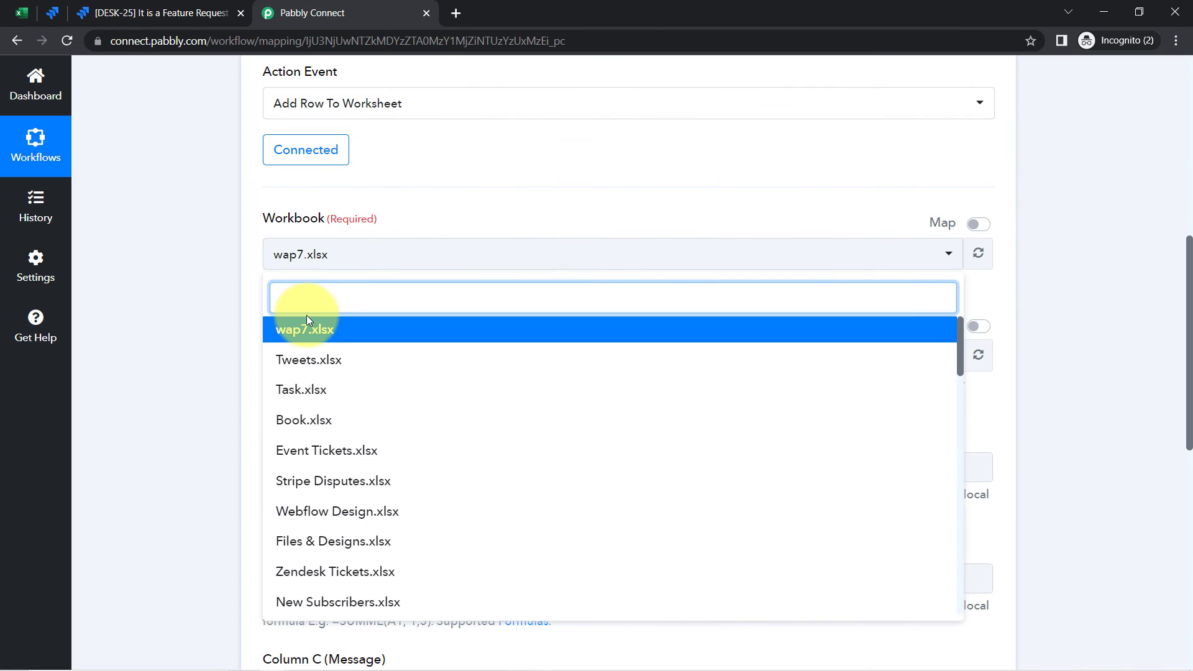
pyautogui.write('all j')
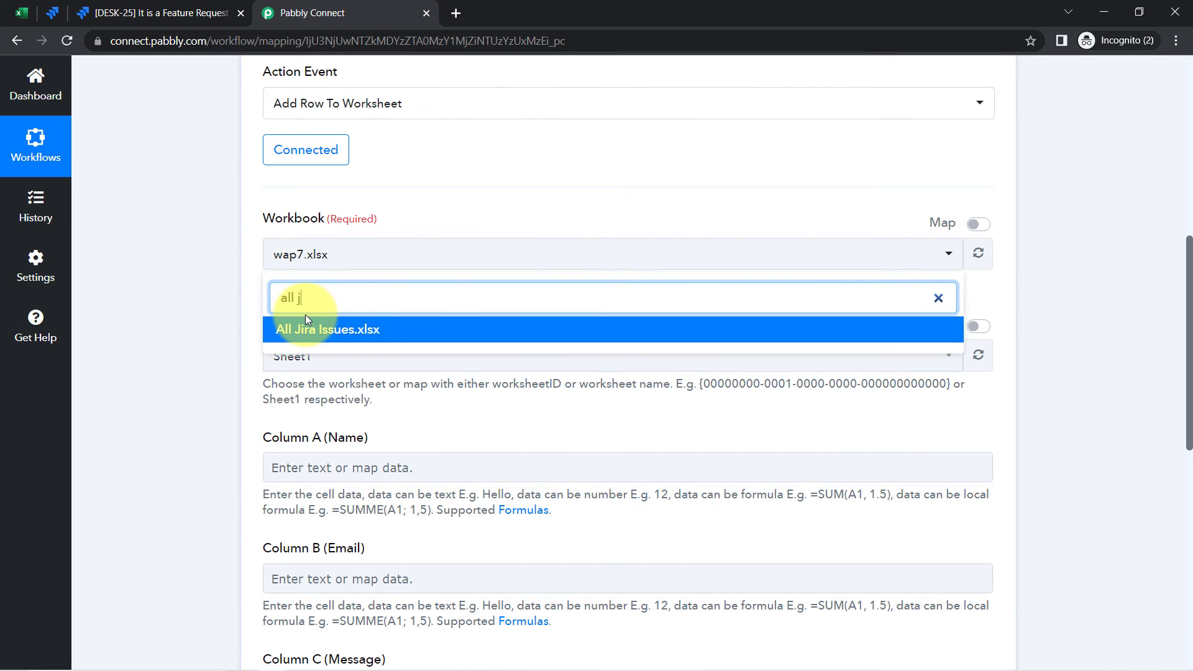
pyautogui.click(296, 332)
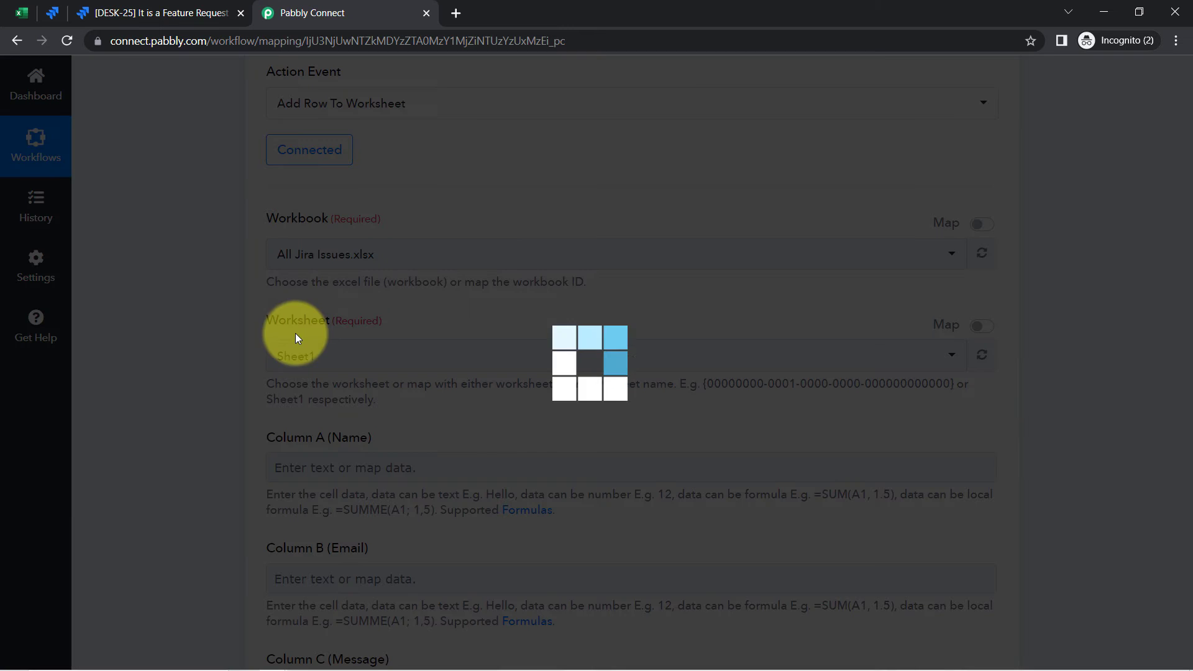
# Review Sheet1 in the Excel workbook, going through the Project Name, Issue Summary, Description and Issue Created at columns.
pyautogui.click(22, 13)
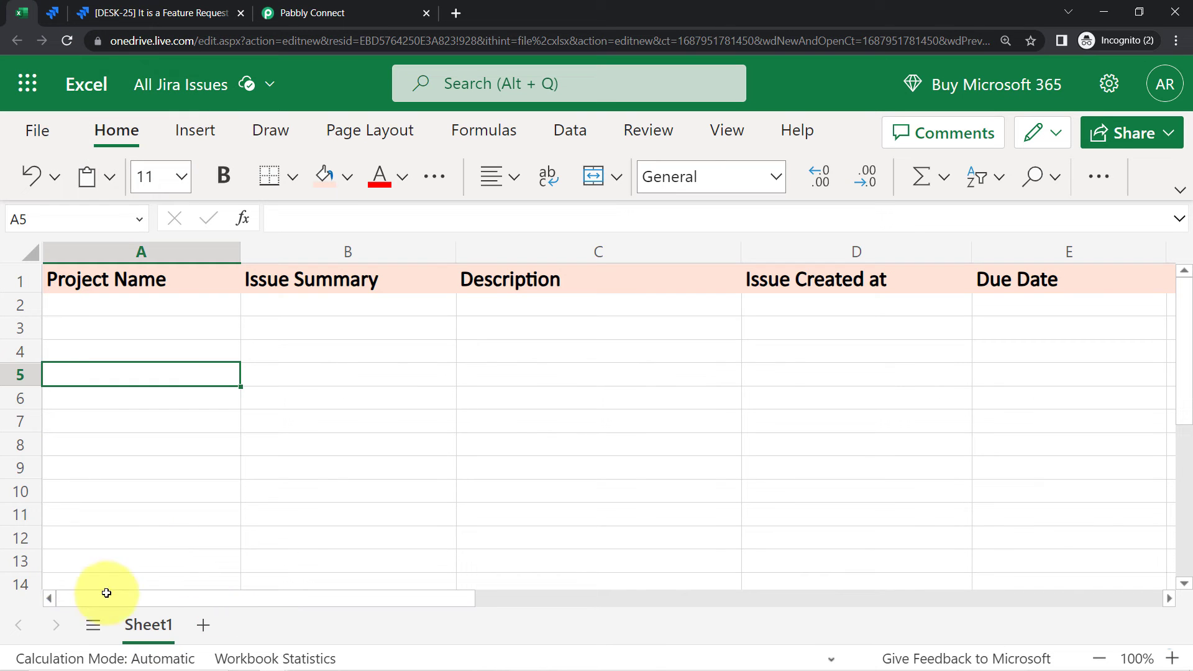
pyautogui.click(322, 13)
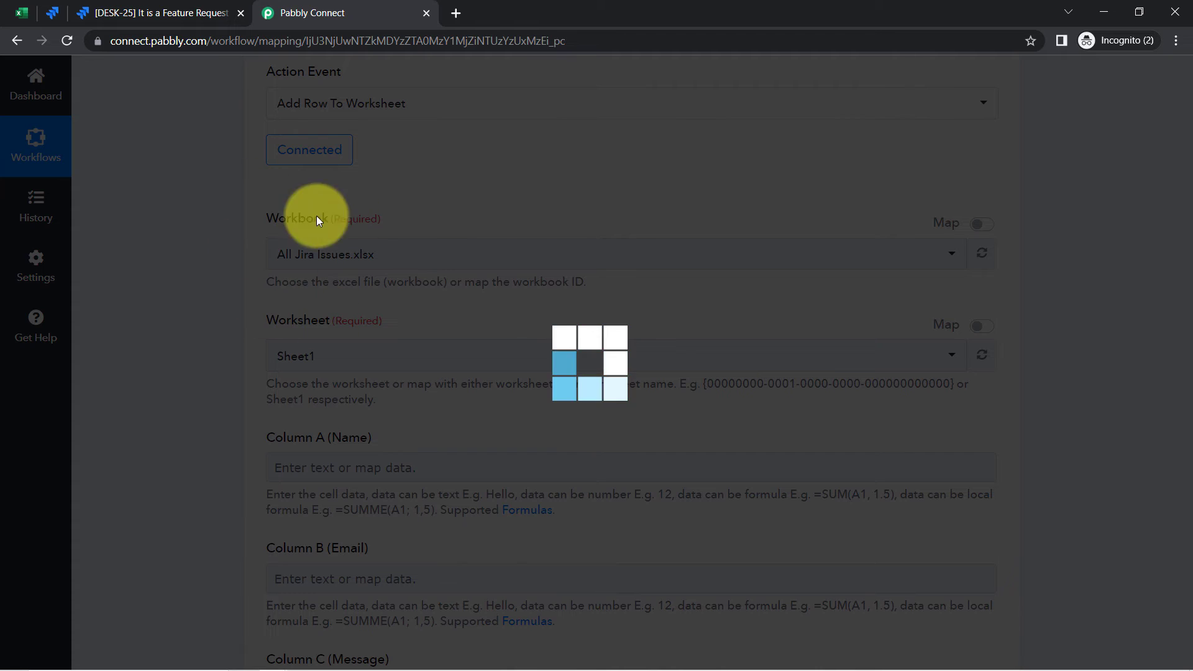
pyautogui.click(20, 12)
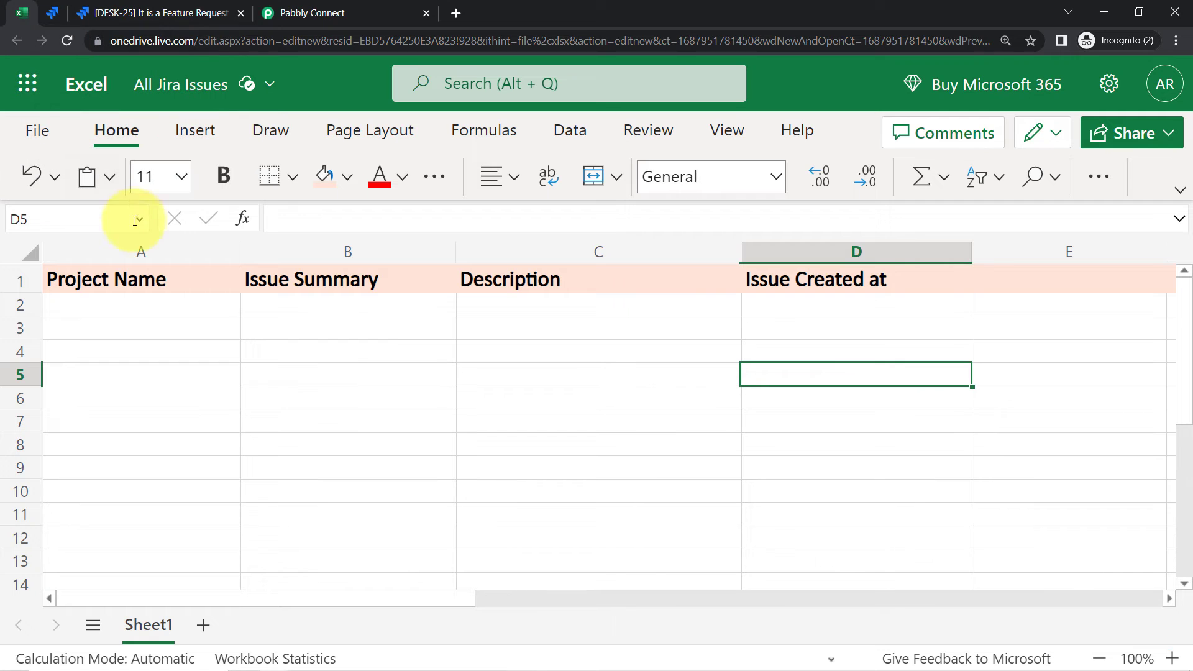
pyautogui.click(127, 254)
pyautogui.click(285, 254)
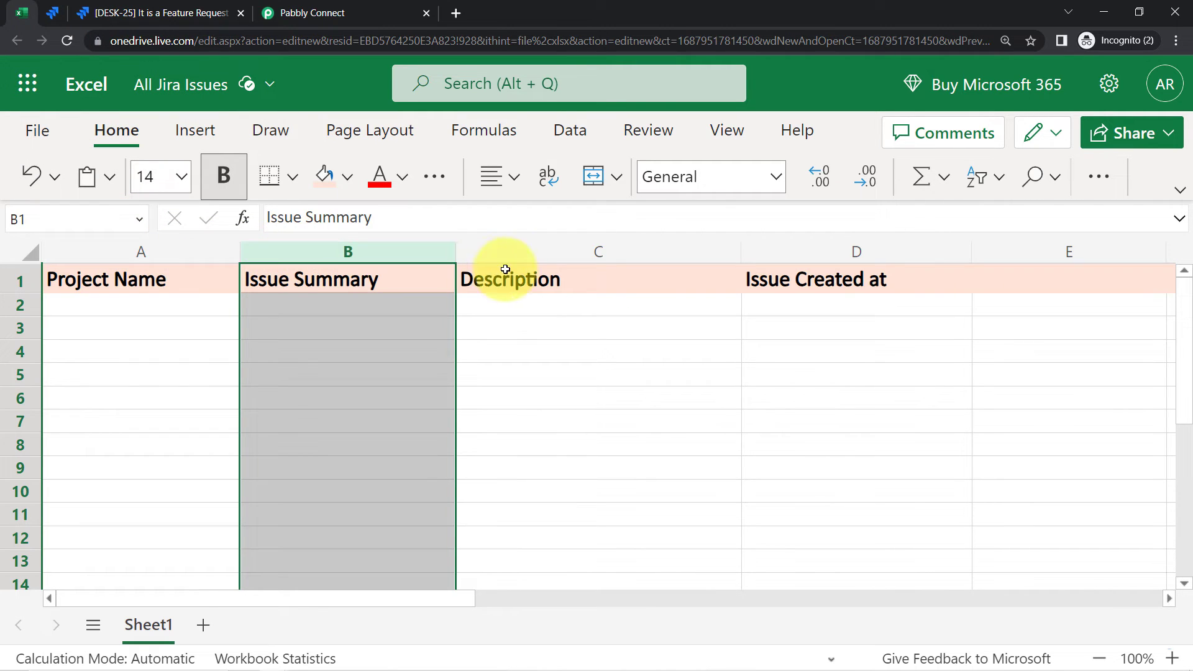
pyautogui.click(562, 259)
pyautogui.click(808, 253)
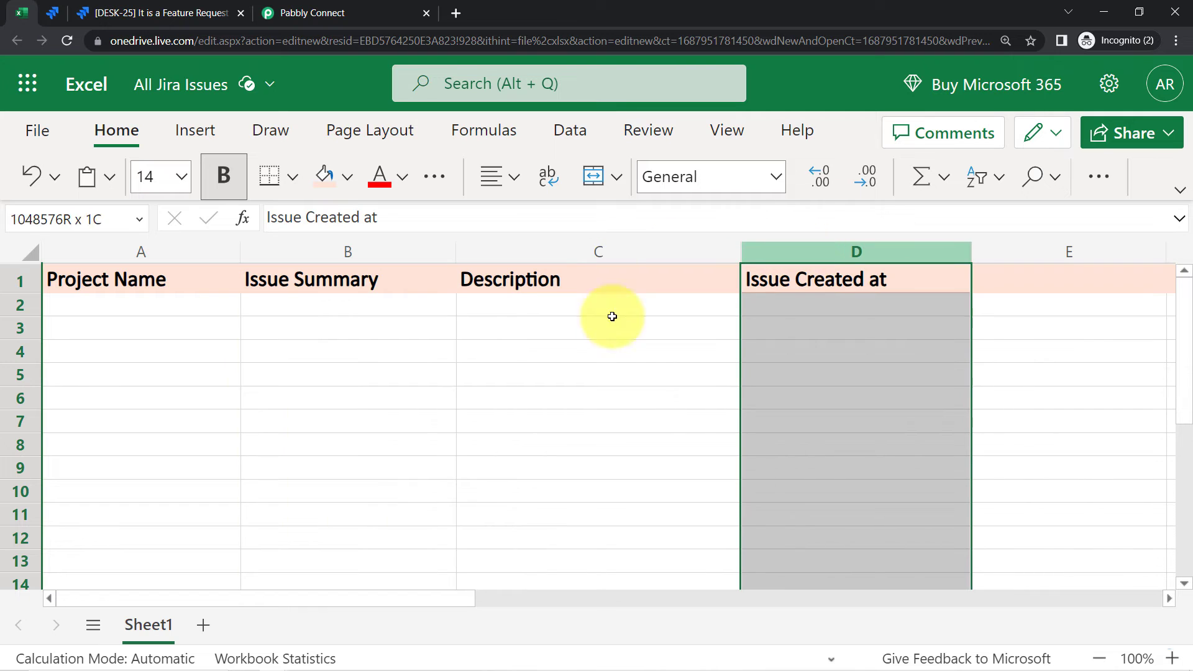
pyautogui.click(348, 351)
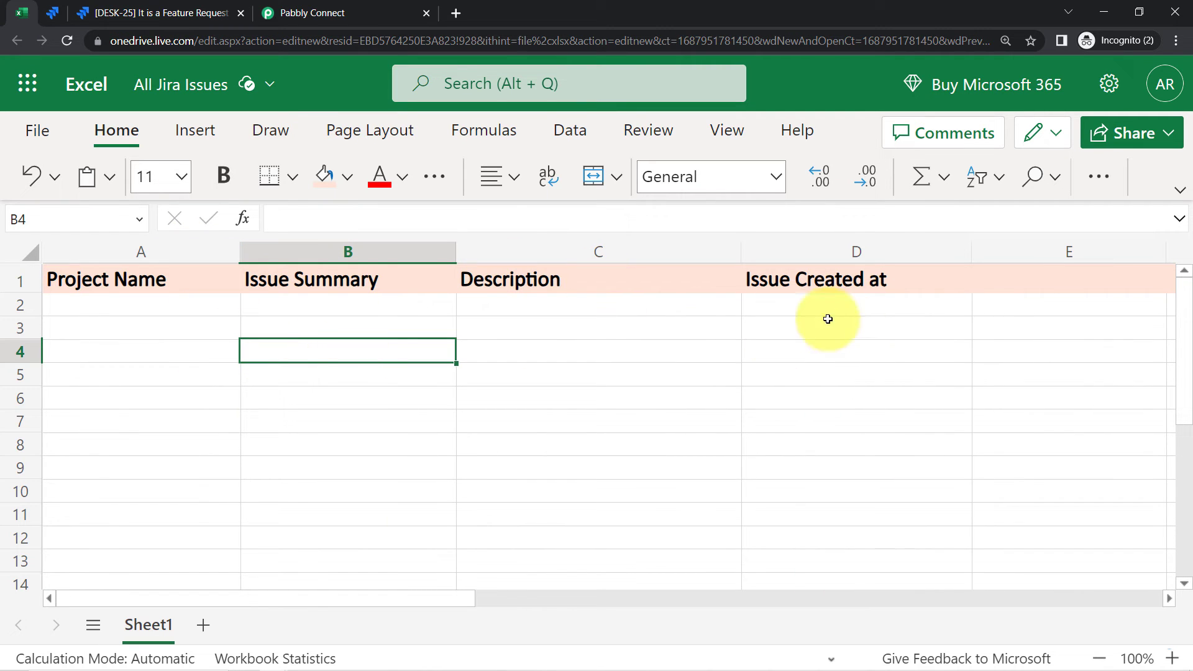
# Switch to Pabbly Connect and compare the Excel action's column A to D fields with the Jira trigger's received response.
pyautogui.click(384, 6)
pyautogui.scroll(-2, 389, 182)
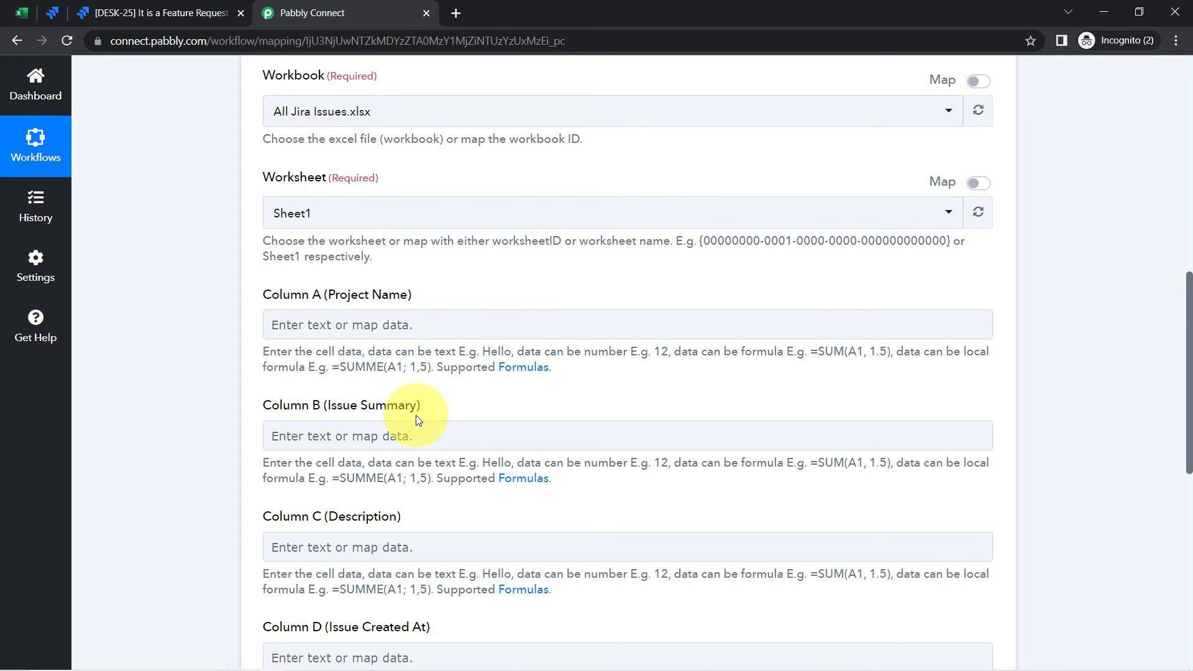
pyautogui.moveTo(416, 415); pyautogui.dragTo(360, 408)
pyautogui.moveTo(324, 517); pyautogui.dragTo(349, 520)
pyautogui.scroll(-3, 355, 531)
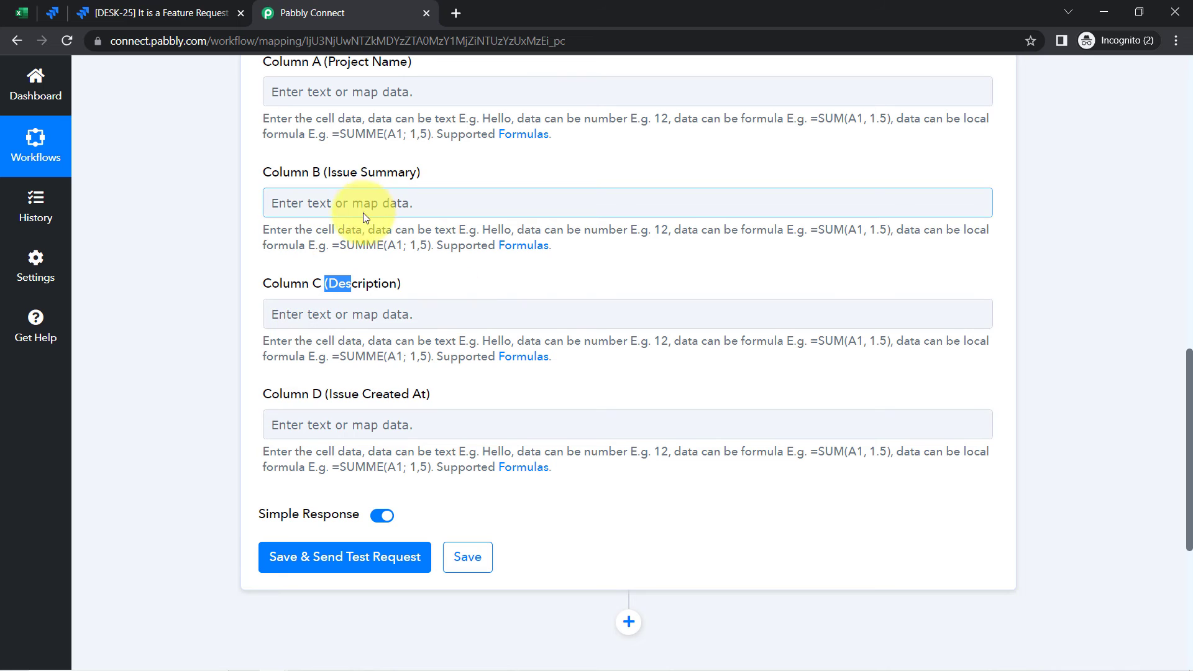
pyautogui.scroll(3, 288, 289)
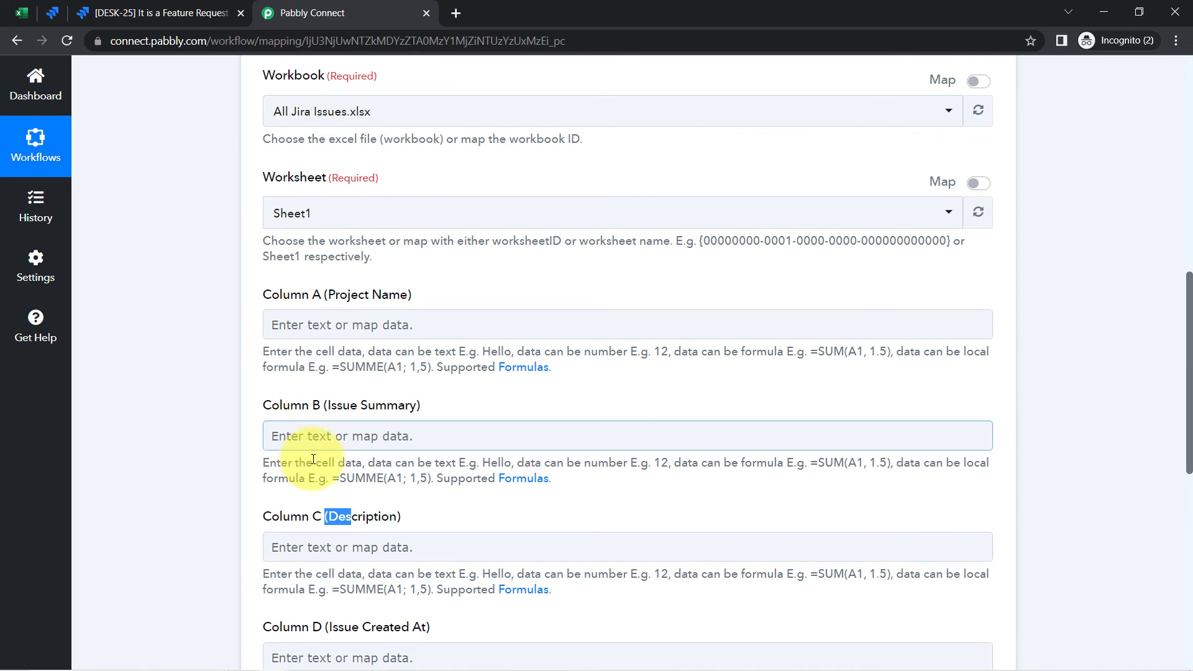
pyautogui.moveTo(1190, 402); pyautogui.dragTo(1189, 199)
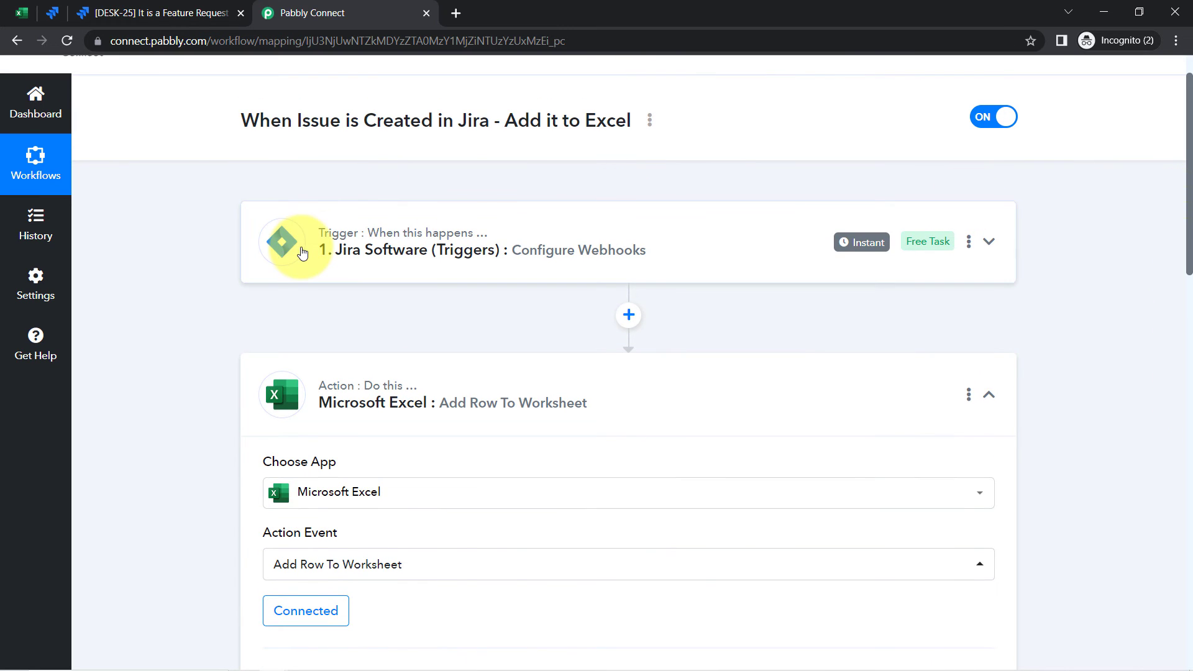
pyautogui.click(302, 252)
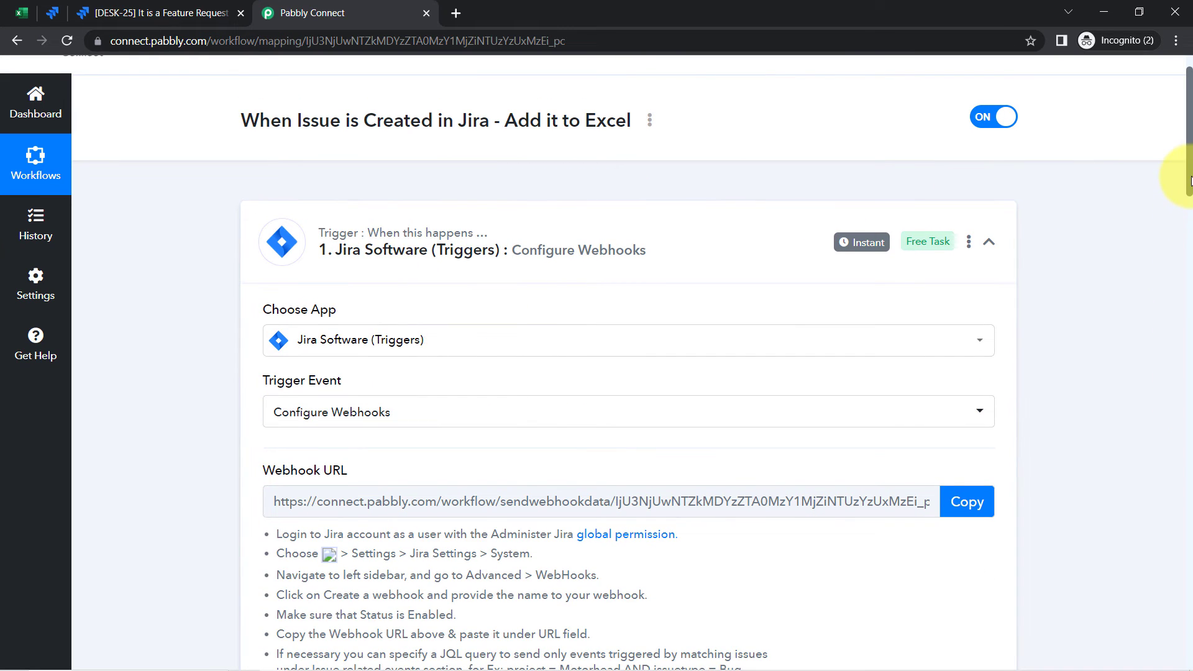
pyautogui.moveTo(1190, 181); pyautogui.dragTo(1190, 318)
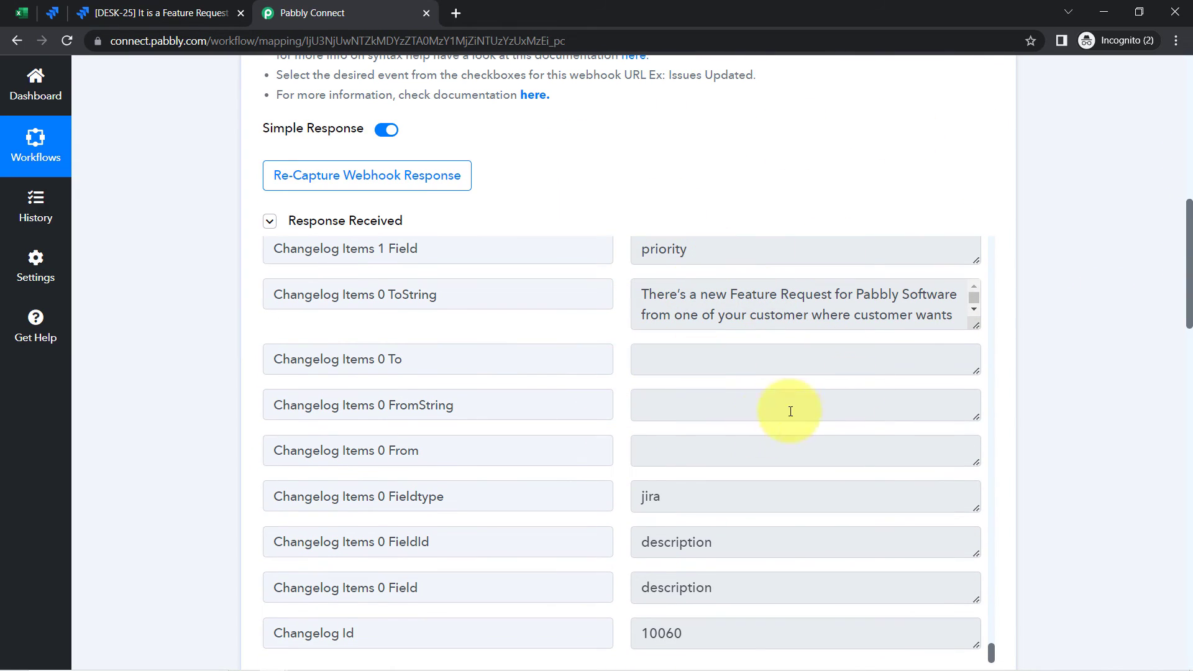
# Map Column A (Project Name) to the trigger's Issue Fields Project Name value, searching the previous step's data for "demo".
pyautogui.moveTo(1190, 270); pyautogui.dragTo(1173, 518)
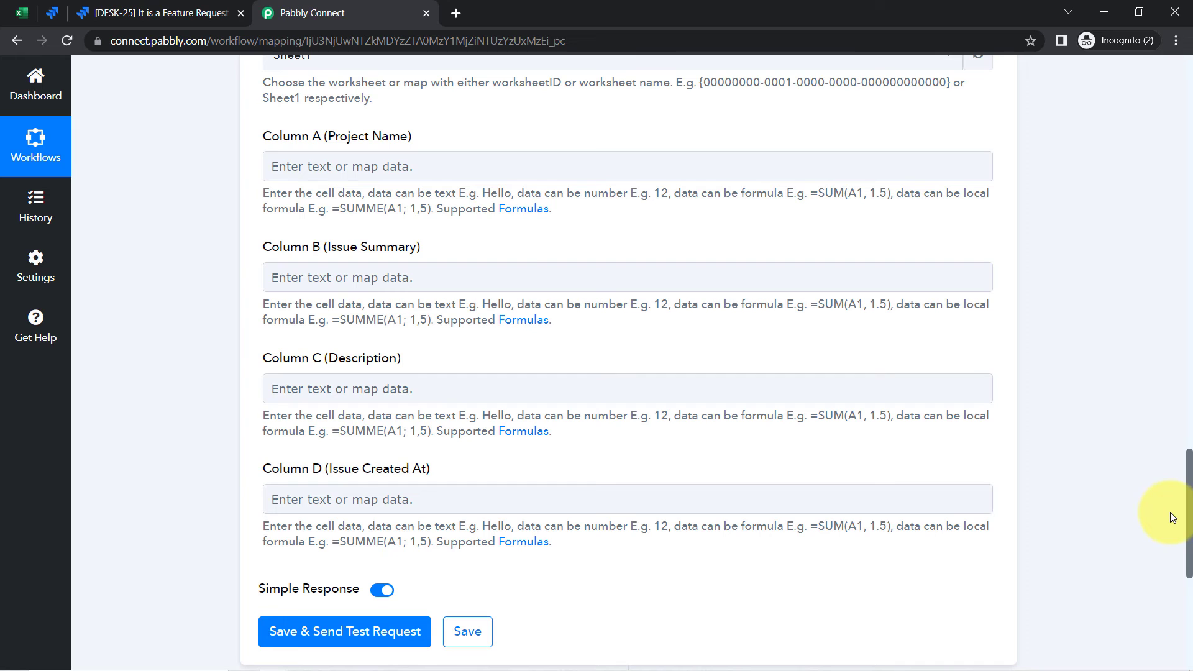
pyautogui.click(412, 170)
pyautogui.click(442, 284)
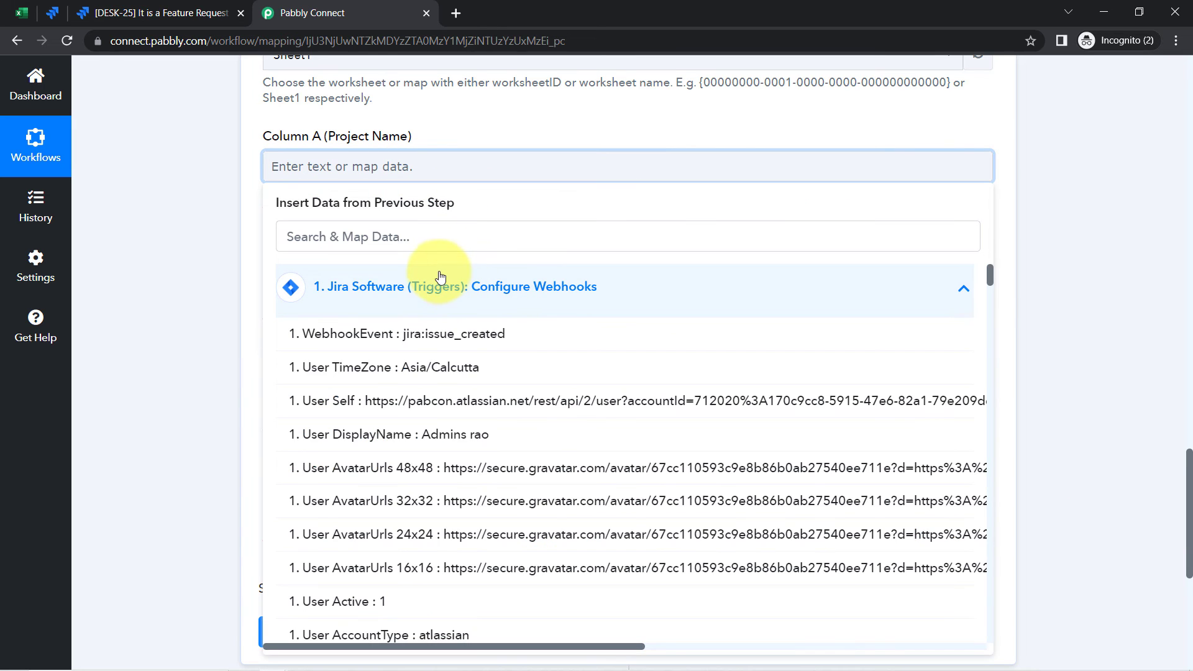
pyautogui.click(339, 245)
pyautogui.write('demo')
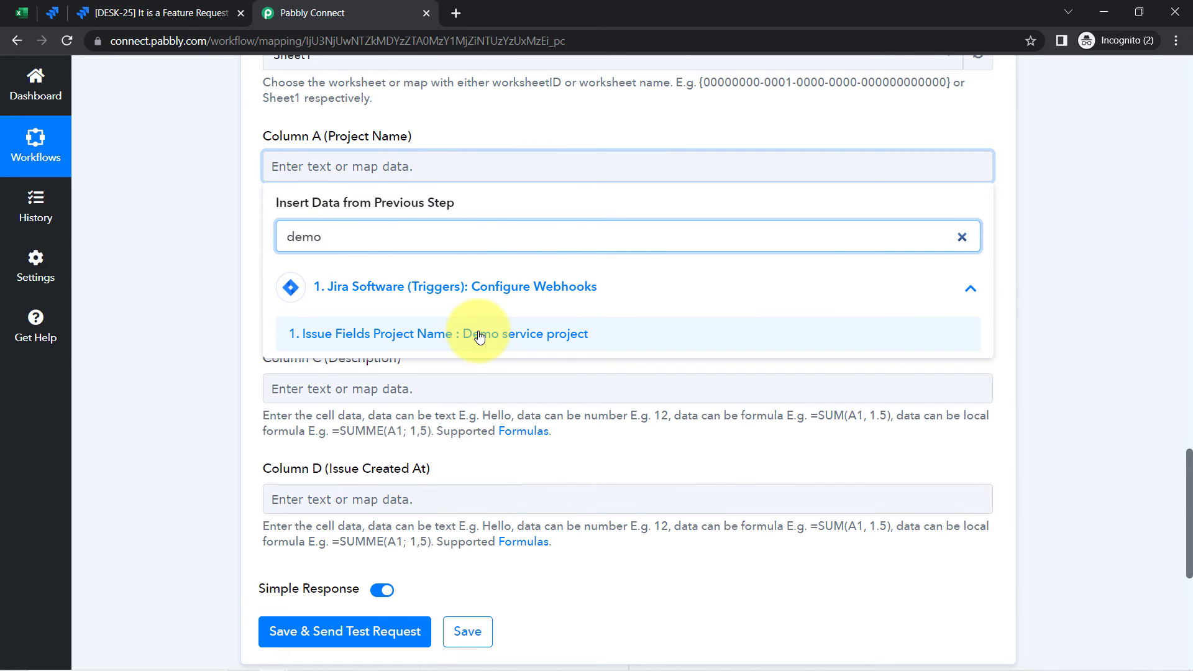
pyautogui.click(440, 335)
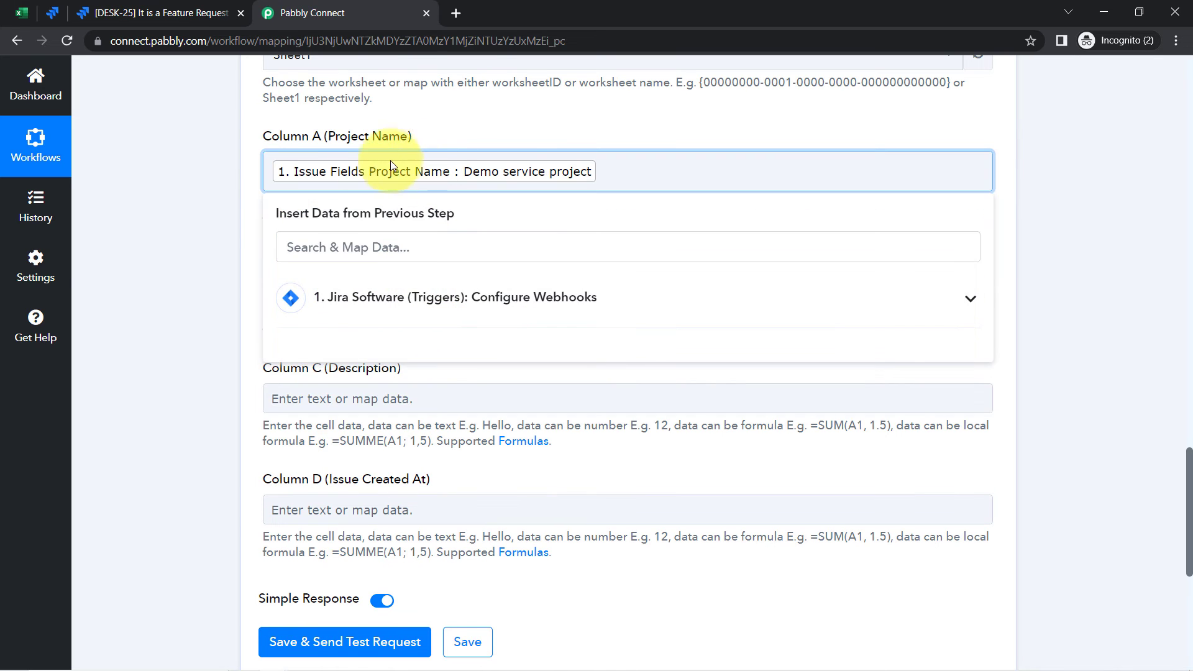
pyautogui.click(202, 230)
# Map Column B (Issue Summary) to the trigger's Issue Fields Summary value, searching the data for "summ".
pyautogui.click(315, 289)
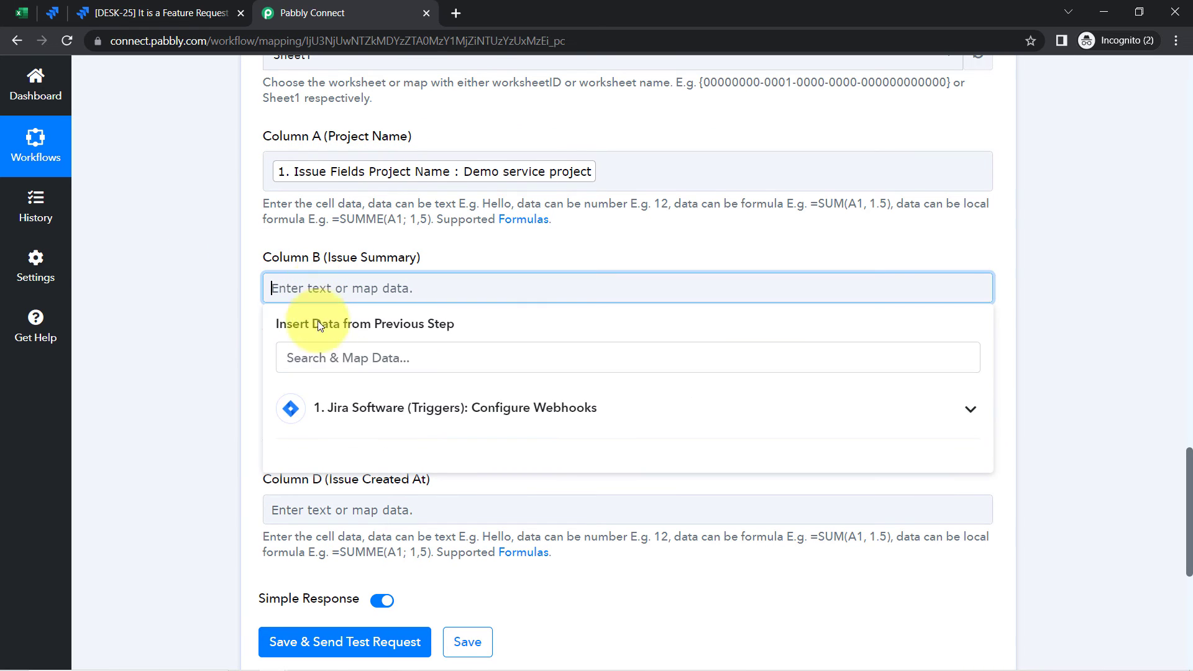
pyautogui.click(305, 359)
pyautogui.write('summ')
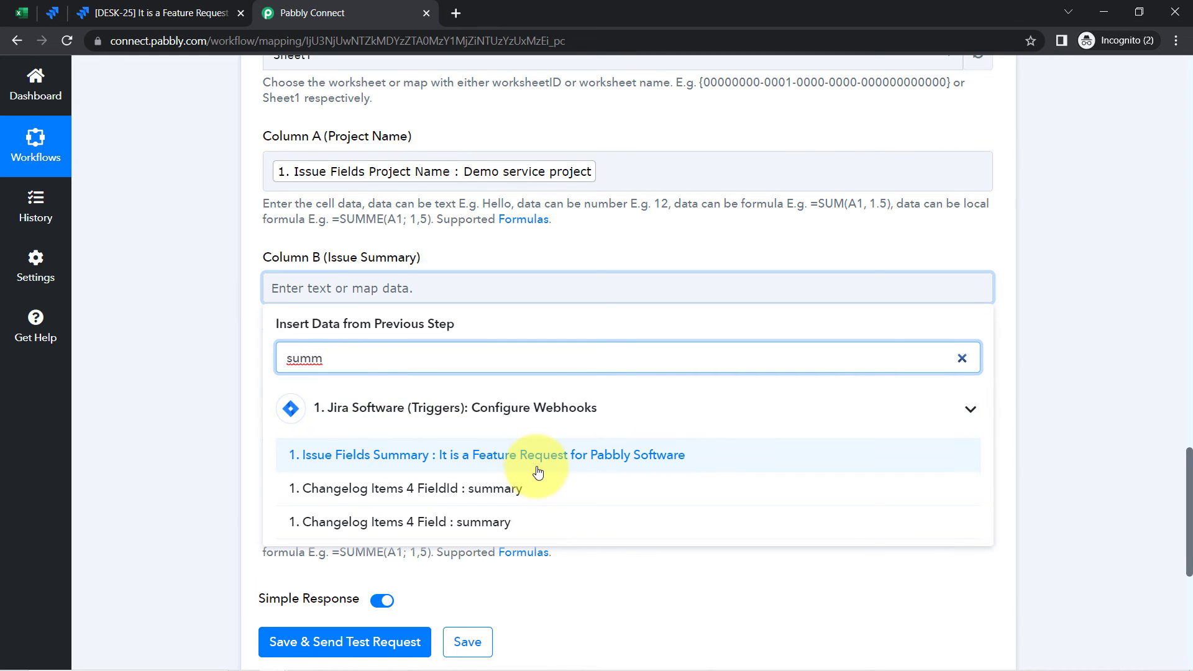
pyautogui.click(521, 459)
pyautogui.click(170, 248)
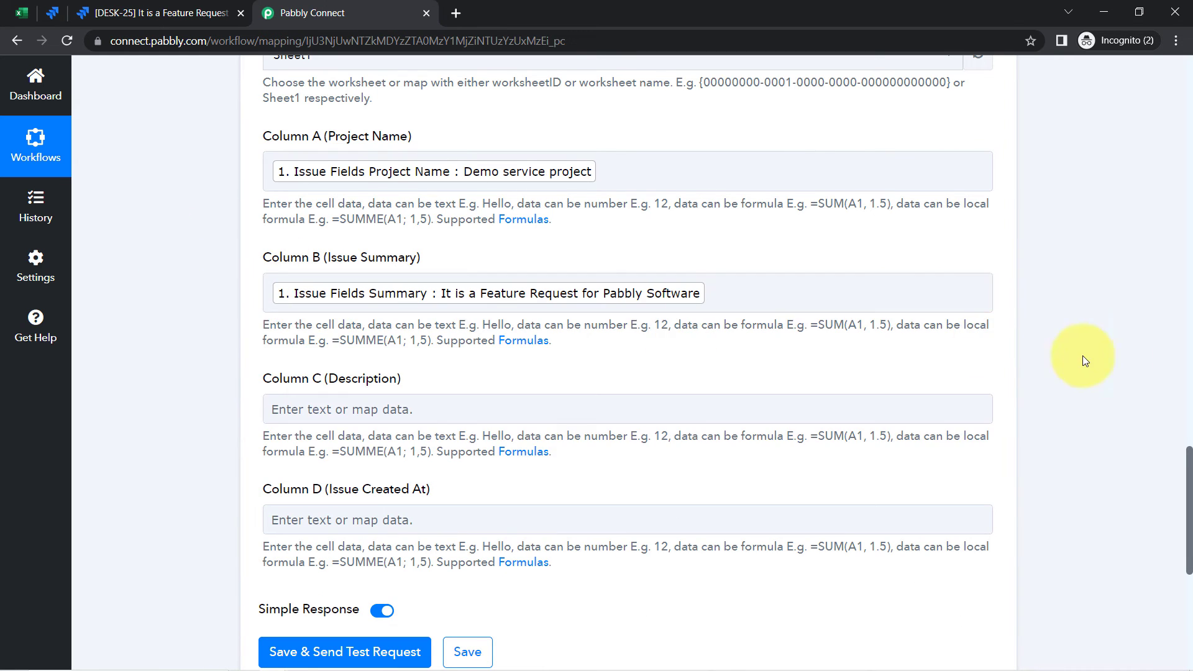
# Map Column C (Description) to the trigger's Issue Fields Description value, searching the data for "description".
pyautogui.scroll(-2, 1188, 477)
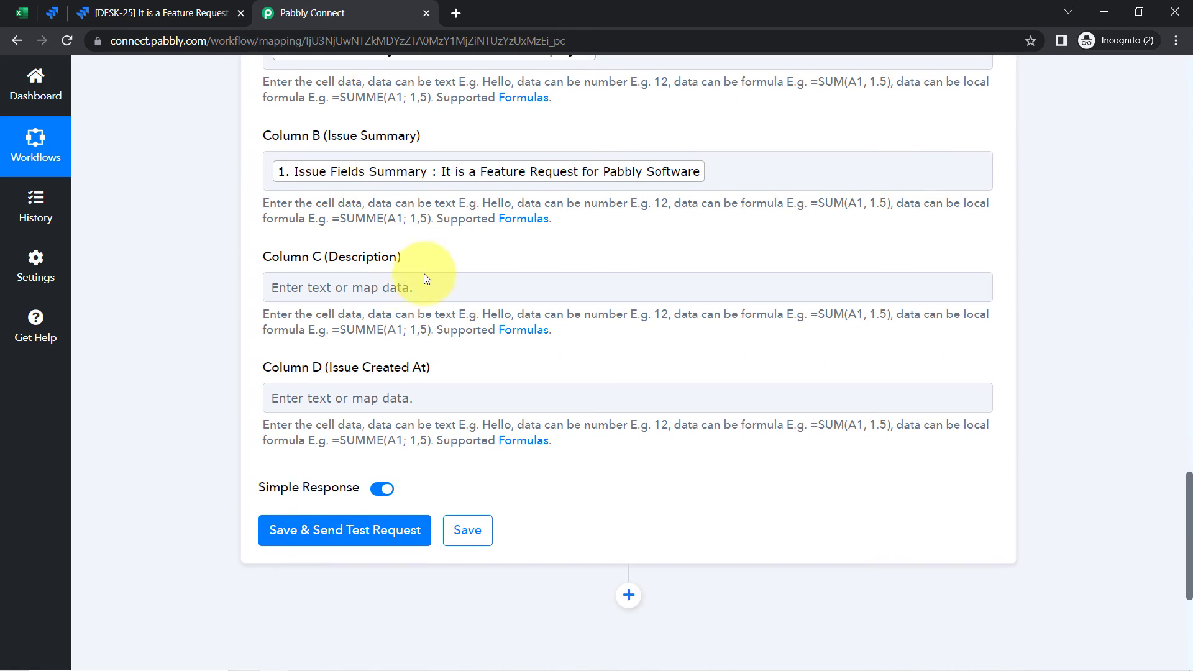
pyautogui.click(397, 293)
pyautogui.click(352, 359)
pyautogui.write('description')
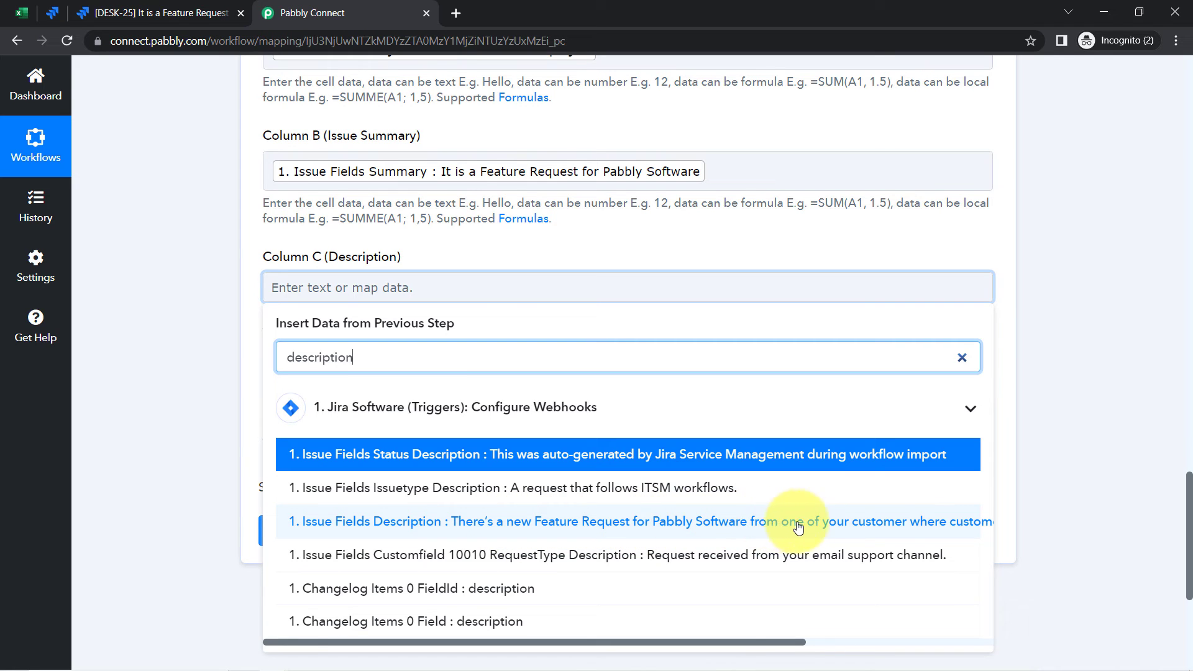
pyautogui.click(902, 528)
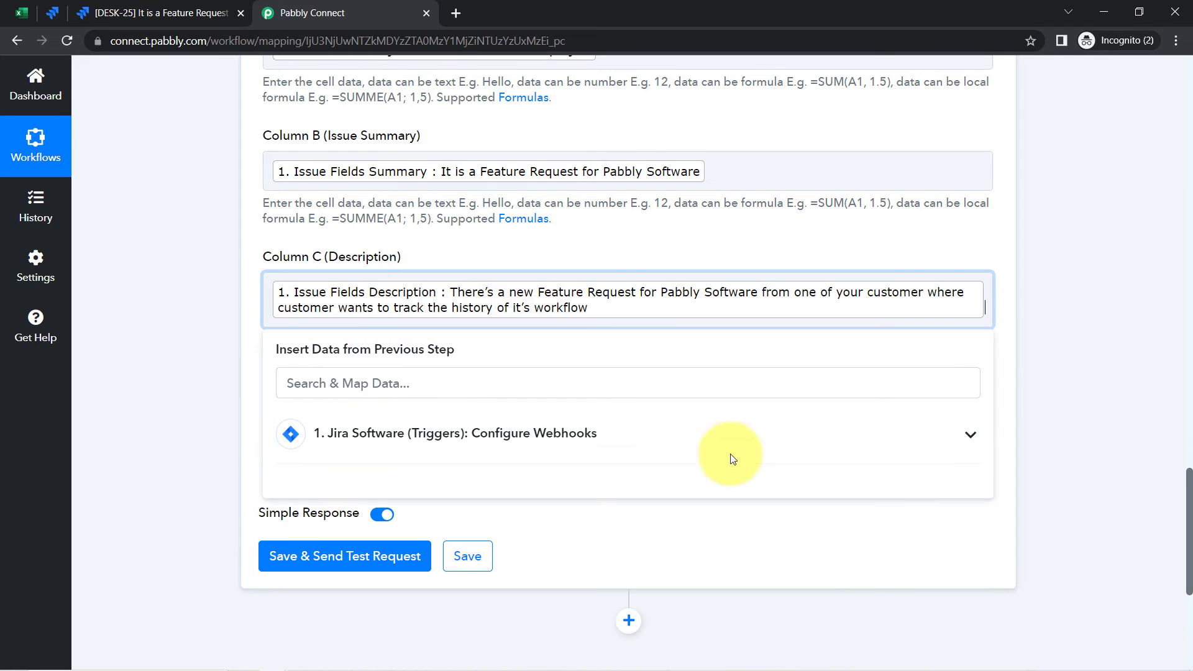
pyautogui.click(190, 297)
# Map Column D (Issue Created At) to the trigger's Issue Fields Updated value, searching the data for "date".
pyautogui.scroll(-2, 1190, 479)
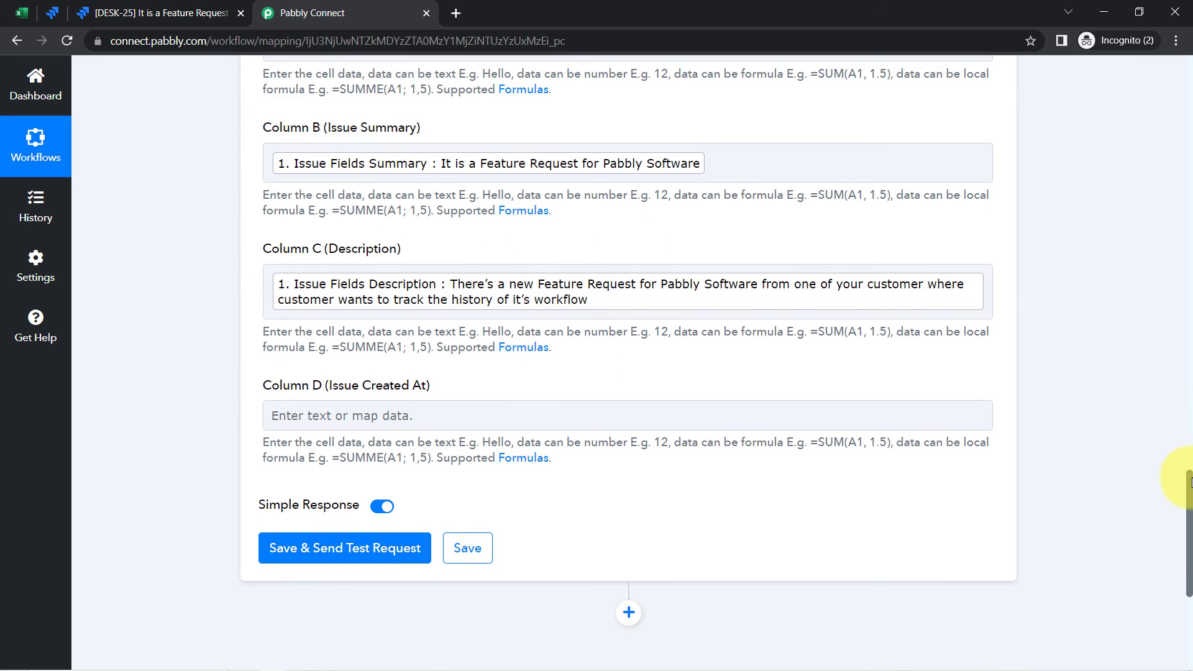
pyautogui.click(392, 312)
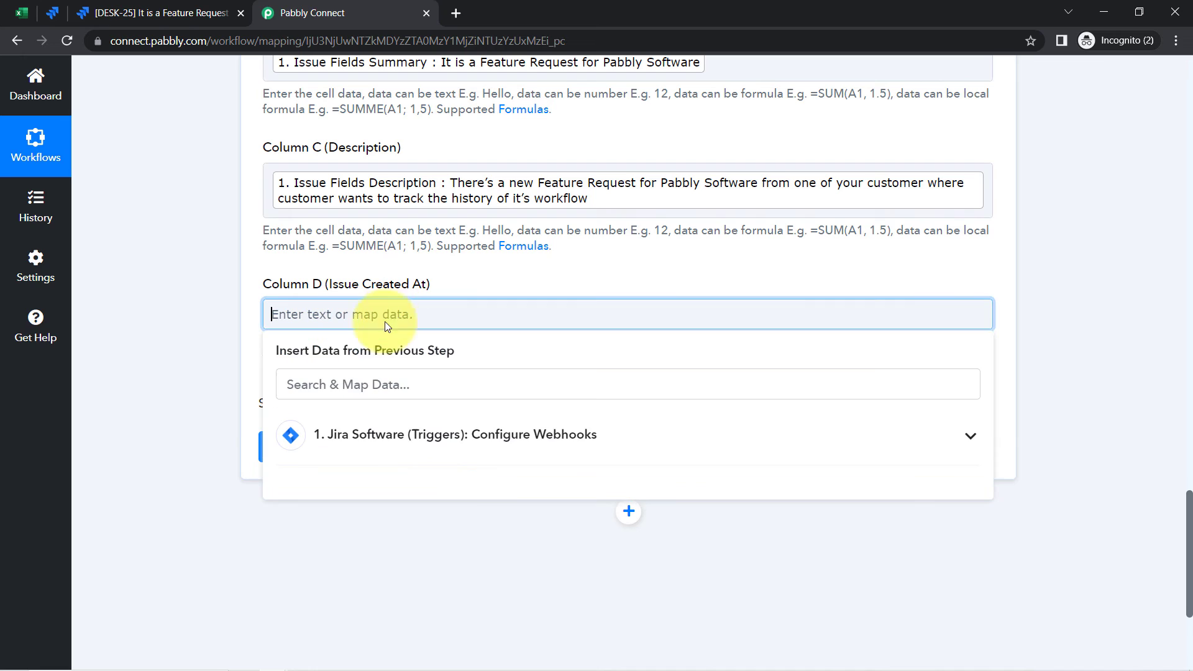
pyautogui.click(334, 385)
pyautogui.write('date')
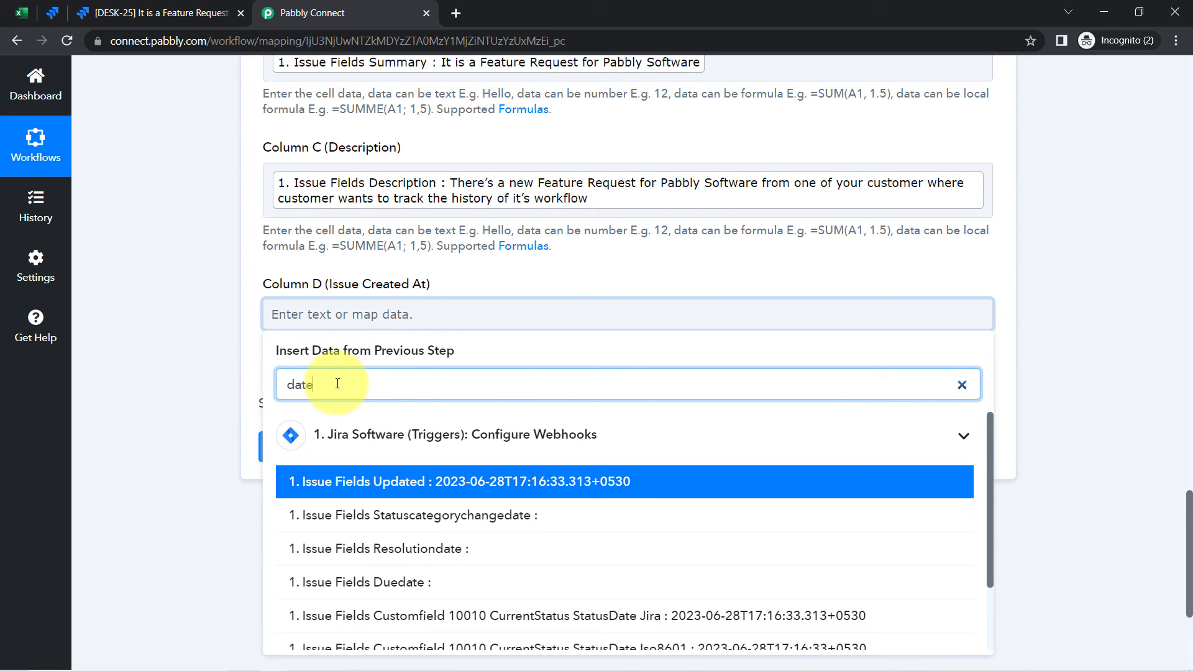
pyautogui.click(362, 491)
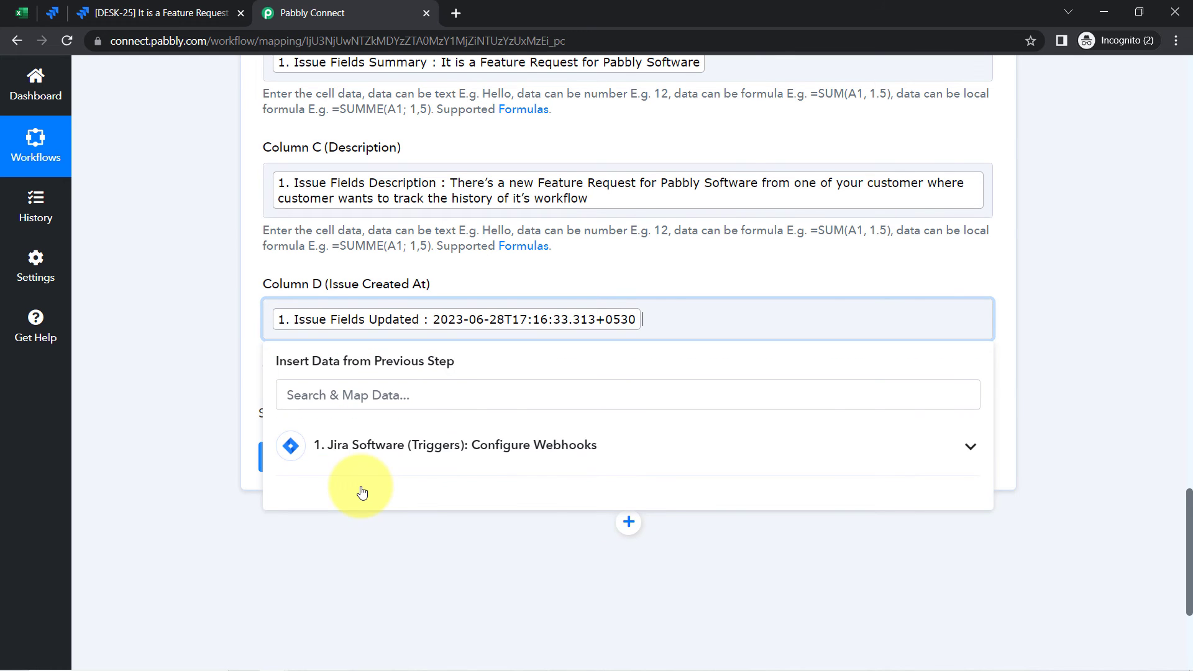
# Check the column mappings against the Jira issue, and save the Add Row To Worksheet action with a test request.
pyautogui.click(215, 255)
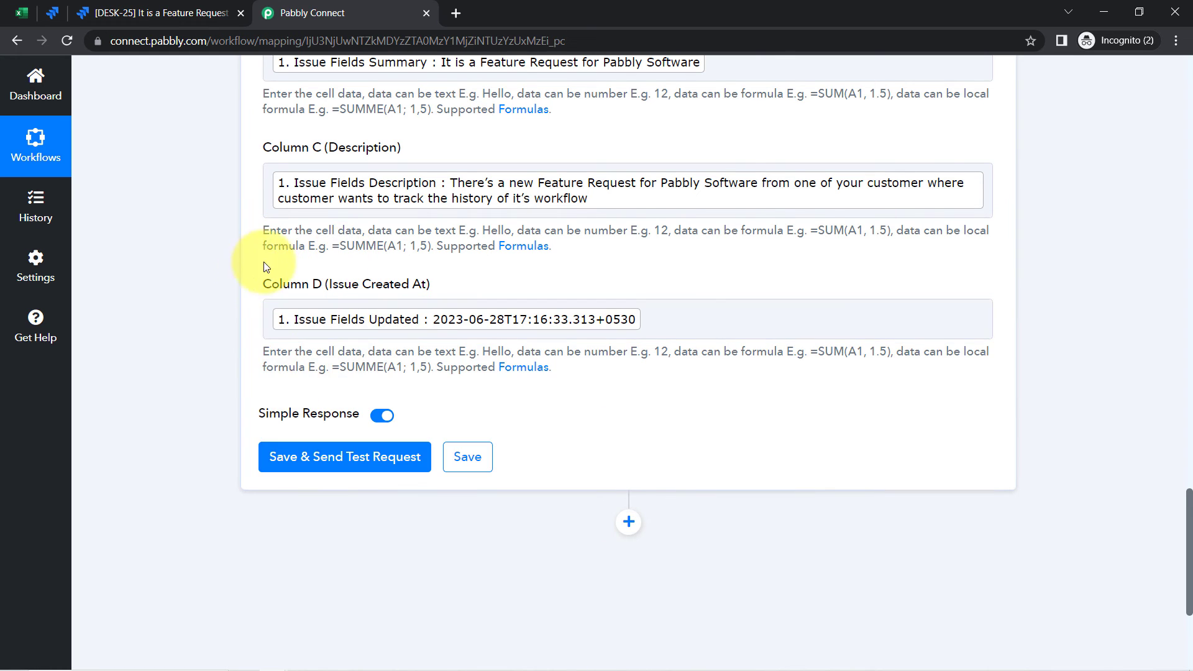
pyautogui.scroll(4, 298, 305)
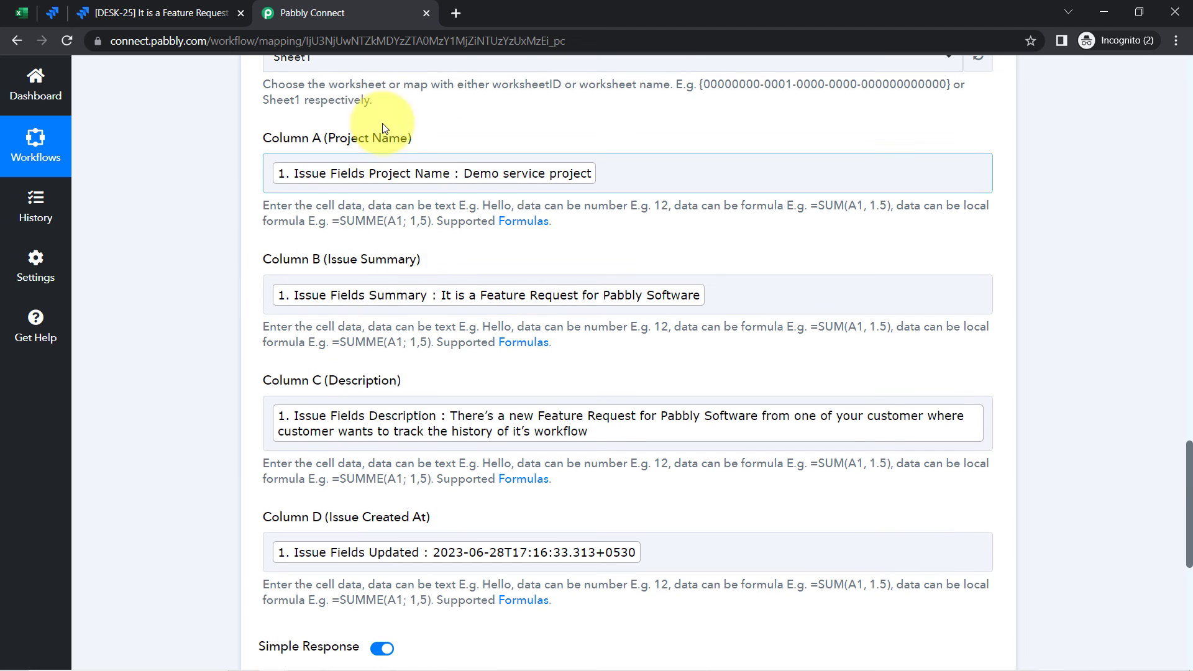
pyautogui.click(61, 9)
pyautogui.click(101, 7)
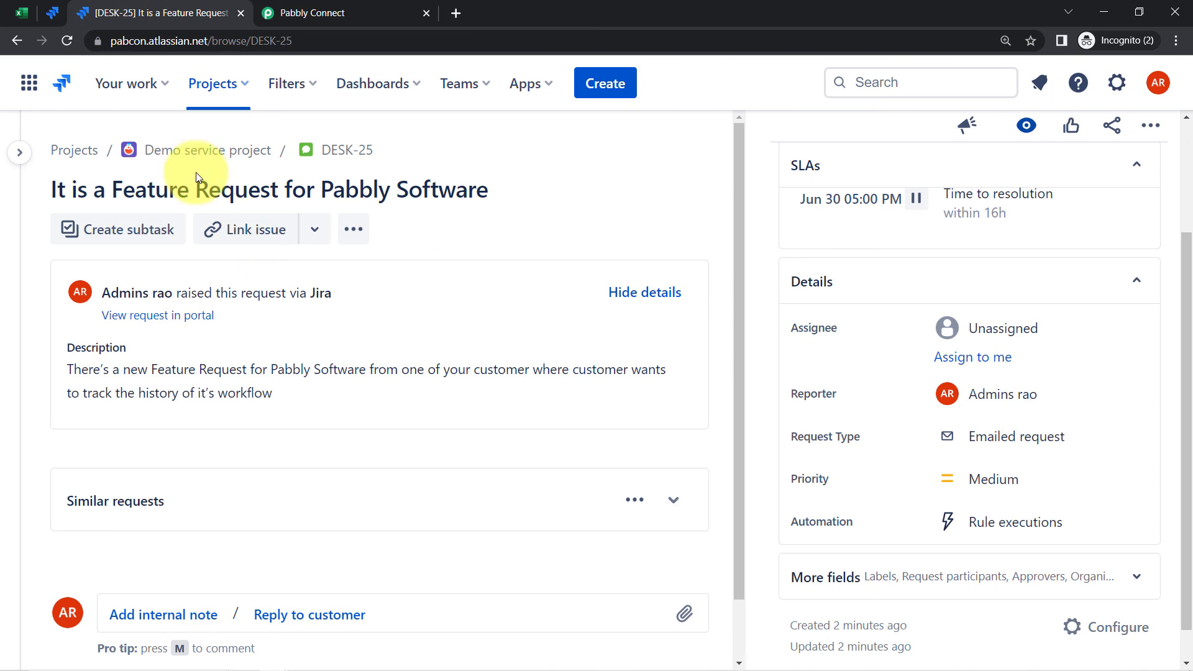
pyautogui.click(398, 13)
pyautogui.scroll(-5, 186, 404)
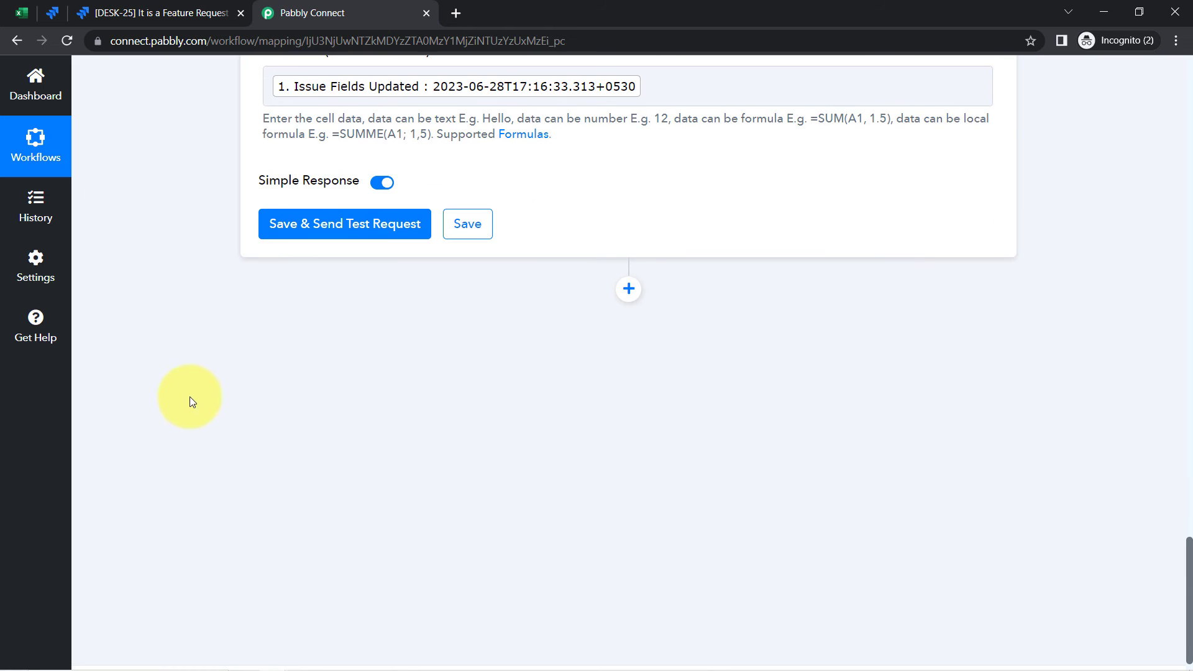
pyautogui.scroll(3, 399, 304)
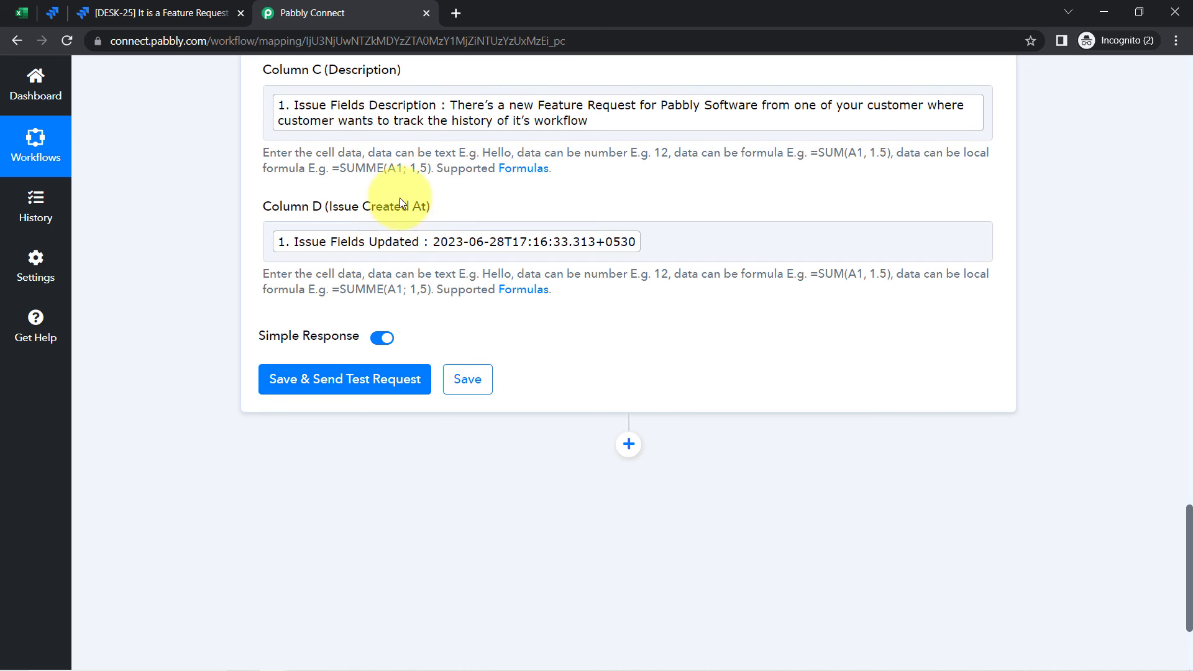
pyautogui.click(299, 375)
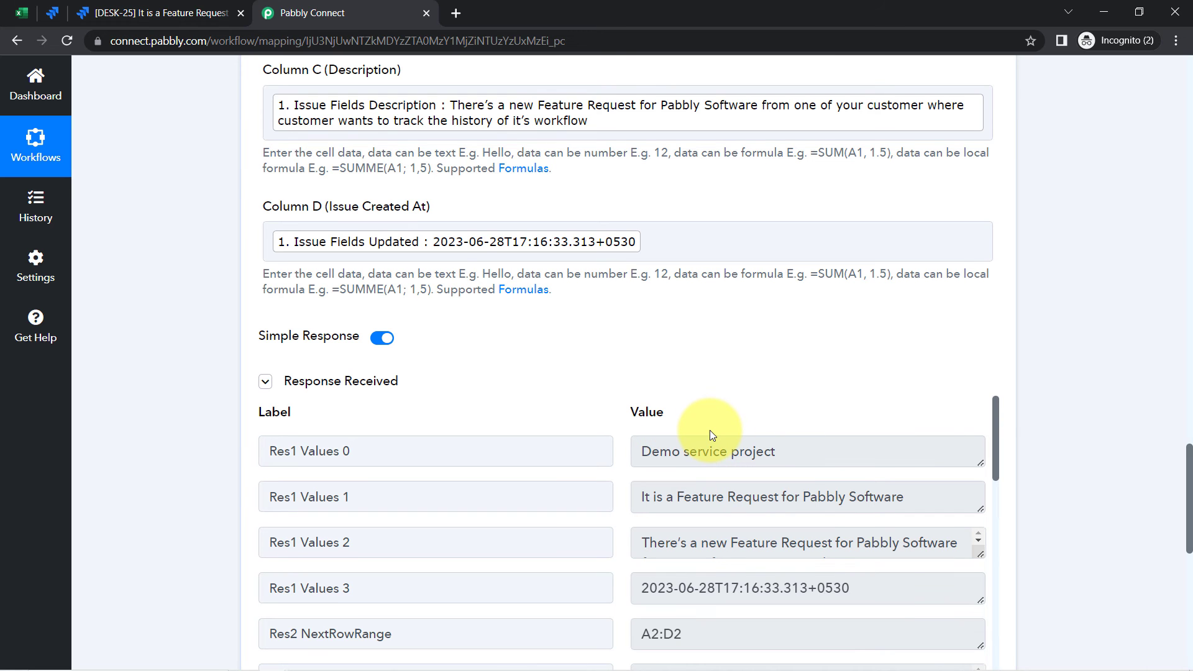
# Switch to the All Jira Issues workbook in Excel and examine the project name, summary, description and creation date in row 2.
pyautogui.click(8, 16)
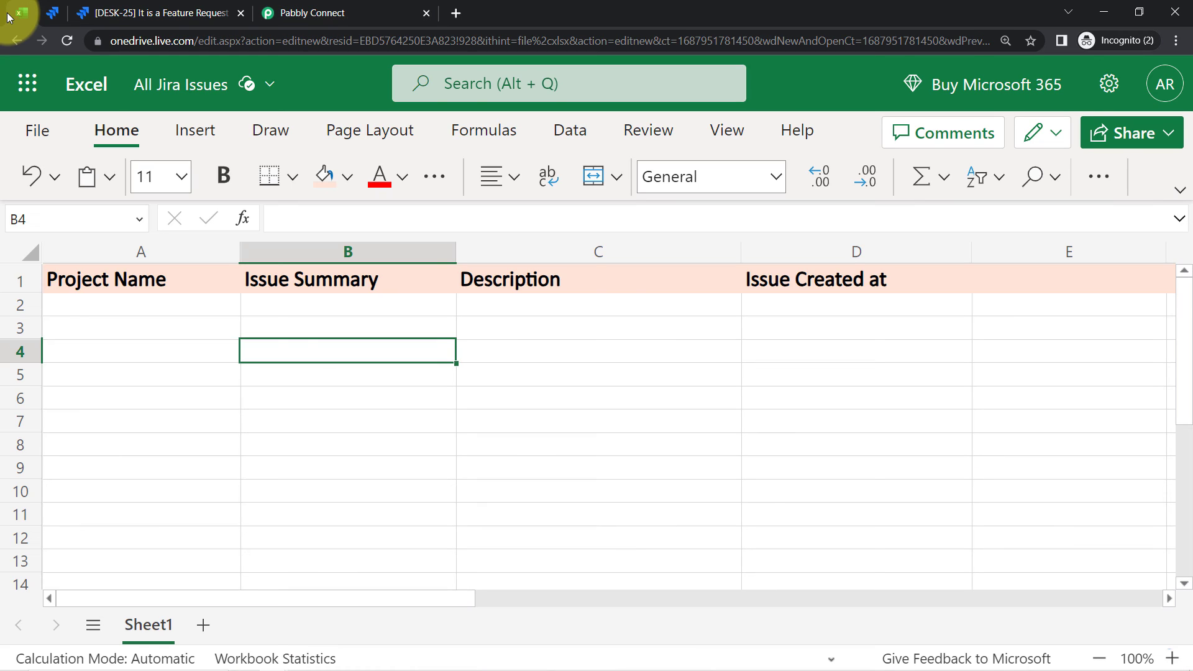
pyautogui.click(61, 32)
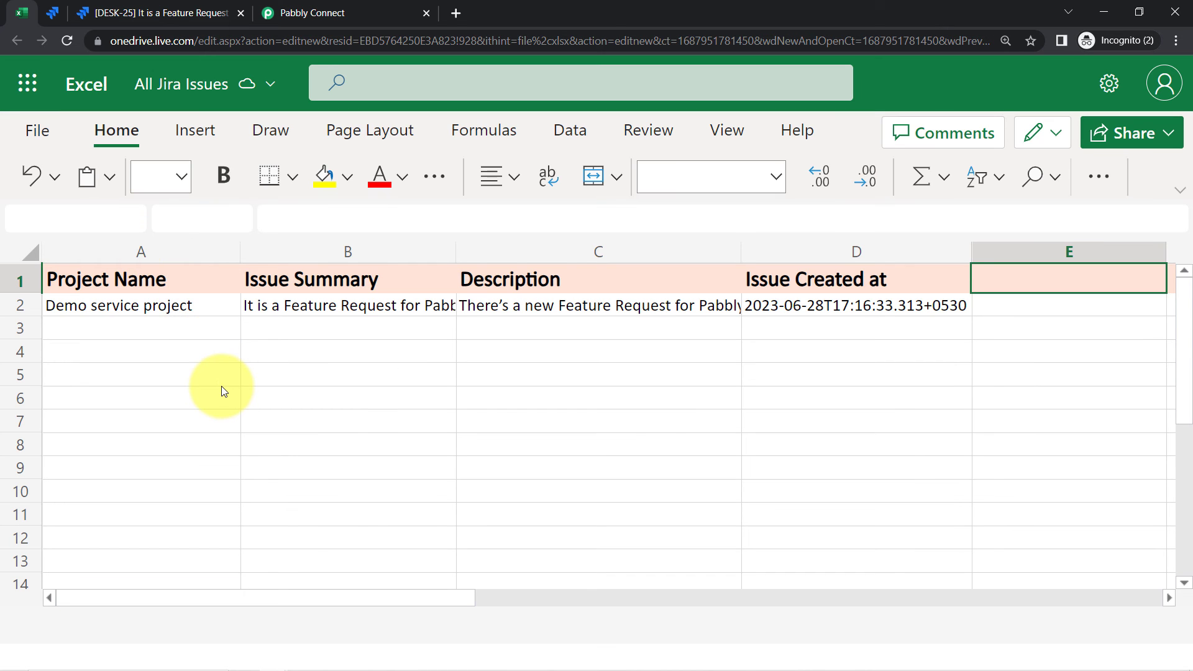
pyautogui.click(211, 375)
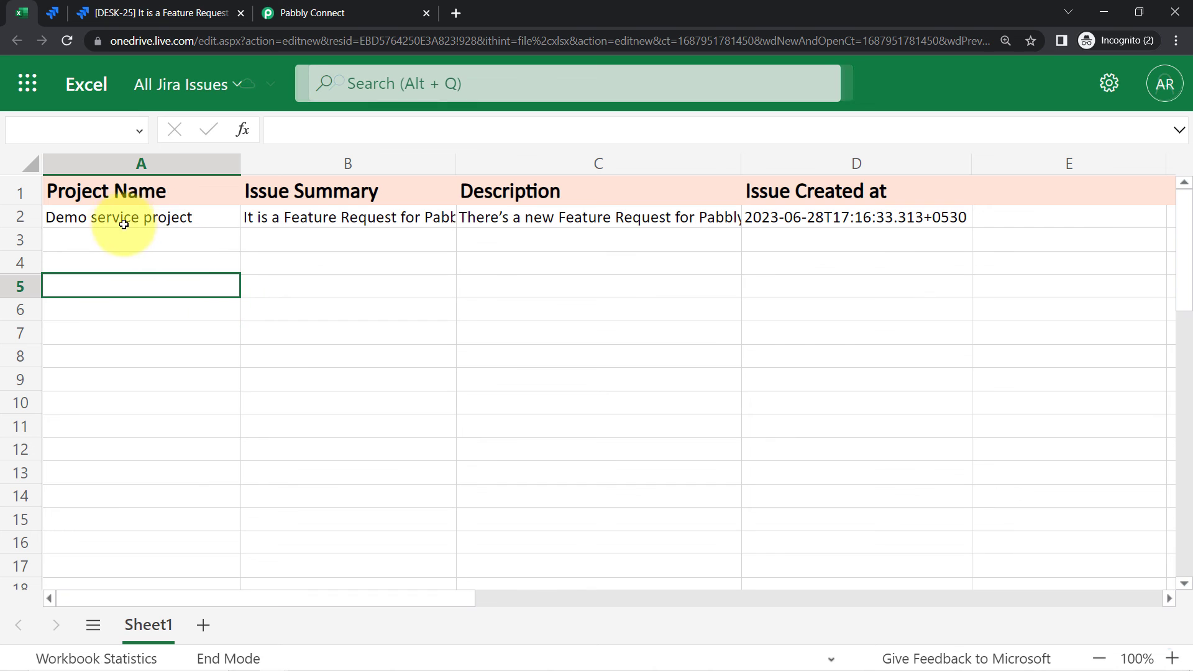
pyautogui.click(118, 219)
pyautogui.doubleClick(294, 218)
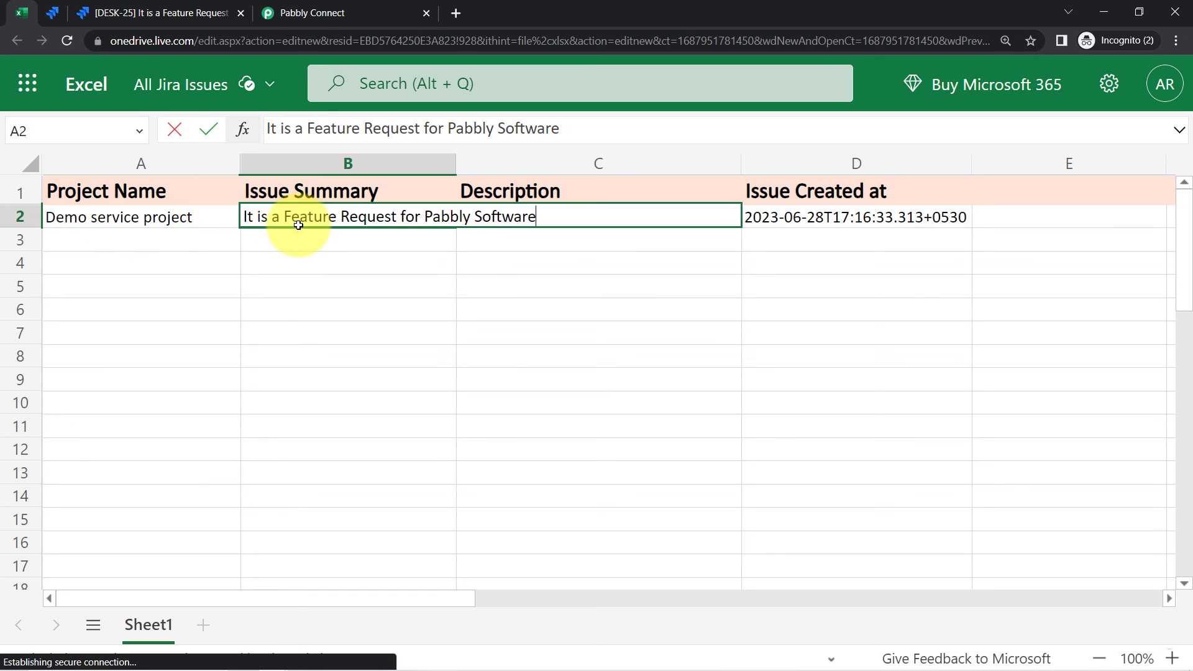
pyautogui.click(316, 281)
pyautogui.doubleClick(545, 218)
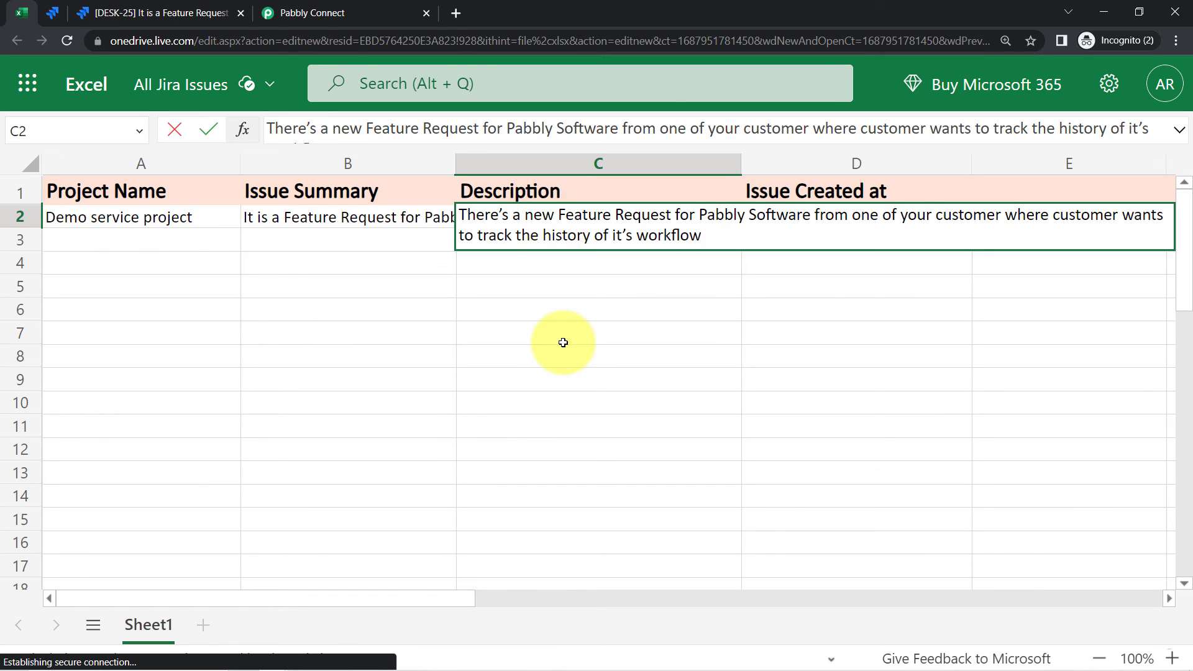
pyautogui.doubleClick(769, 216)
pyautogui.click(682, 266)
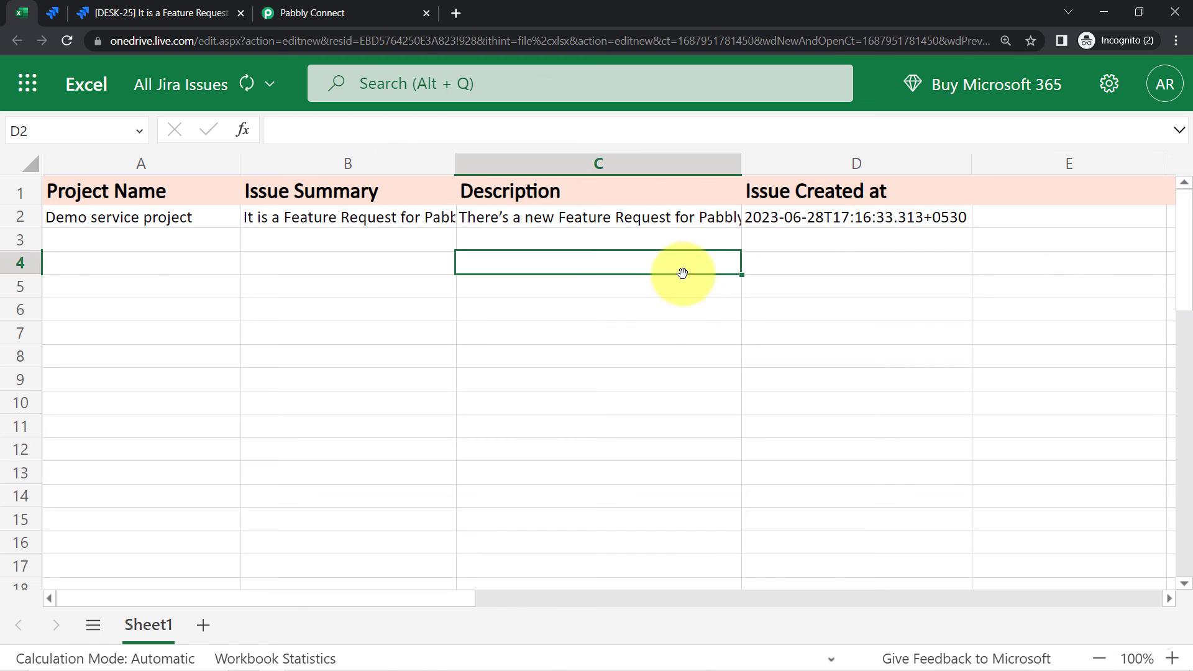
pyautogui.click(1177, 41)
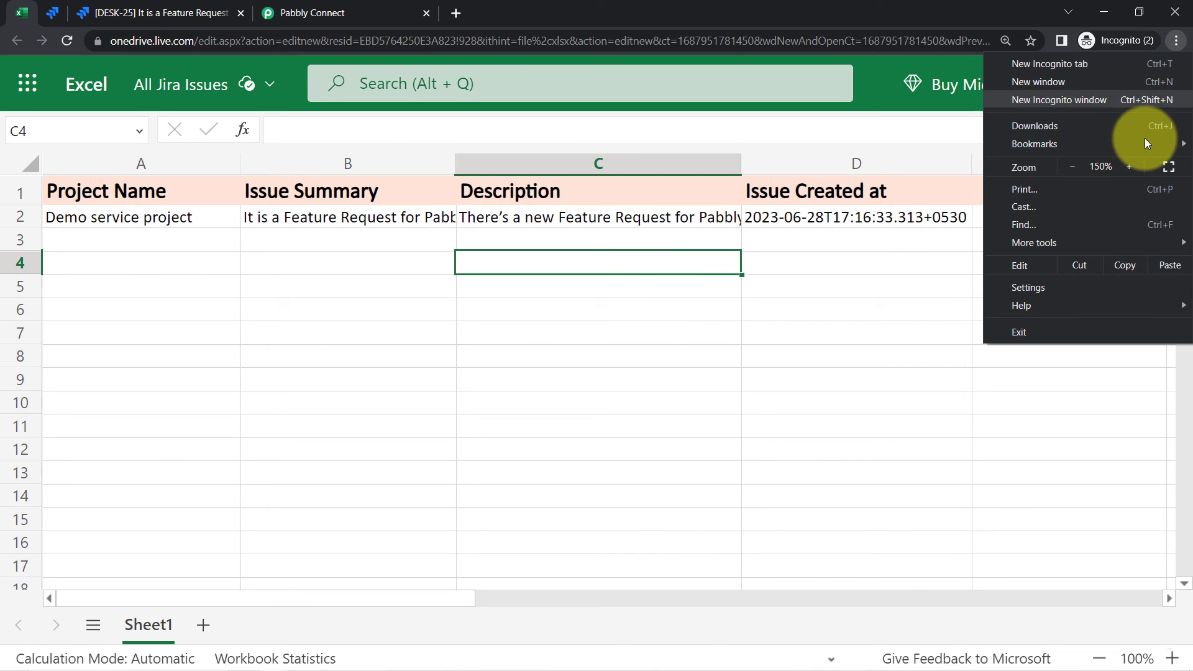
pyautogui.click(732, 373)
pyautogui.scroll(-1, 729, 353)
pyautogui.scroll(-3, 354, 269)
pyautogui.scroll(4, 210, 258)
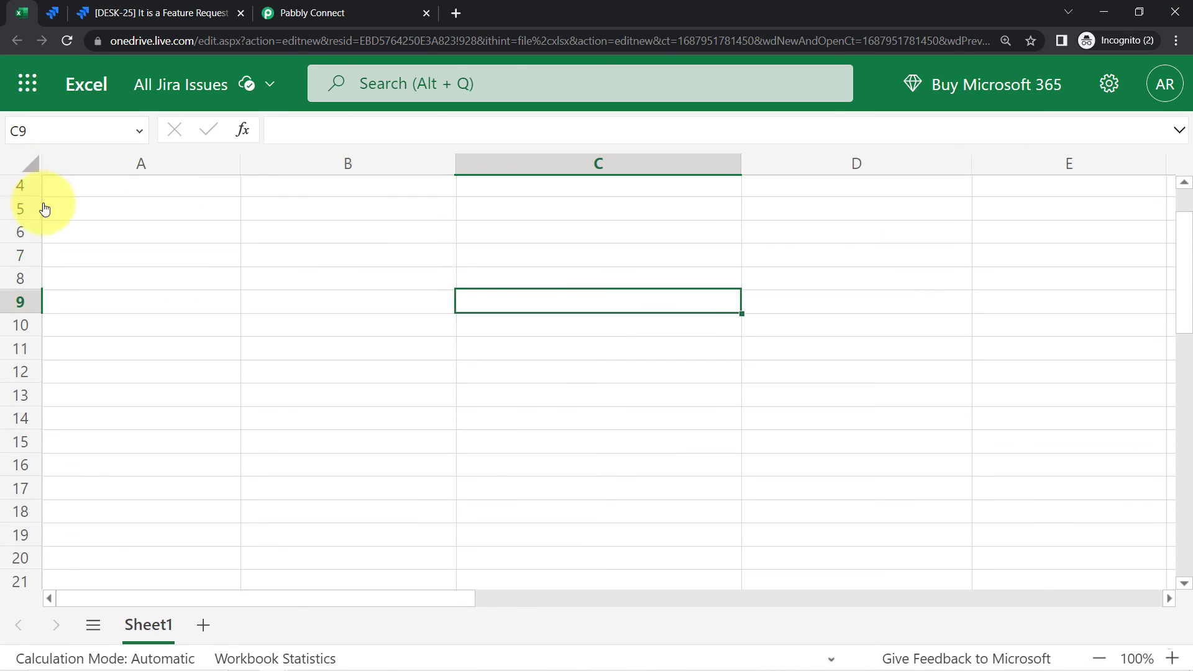
pyautogui.click(3, 187)
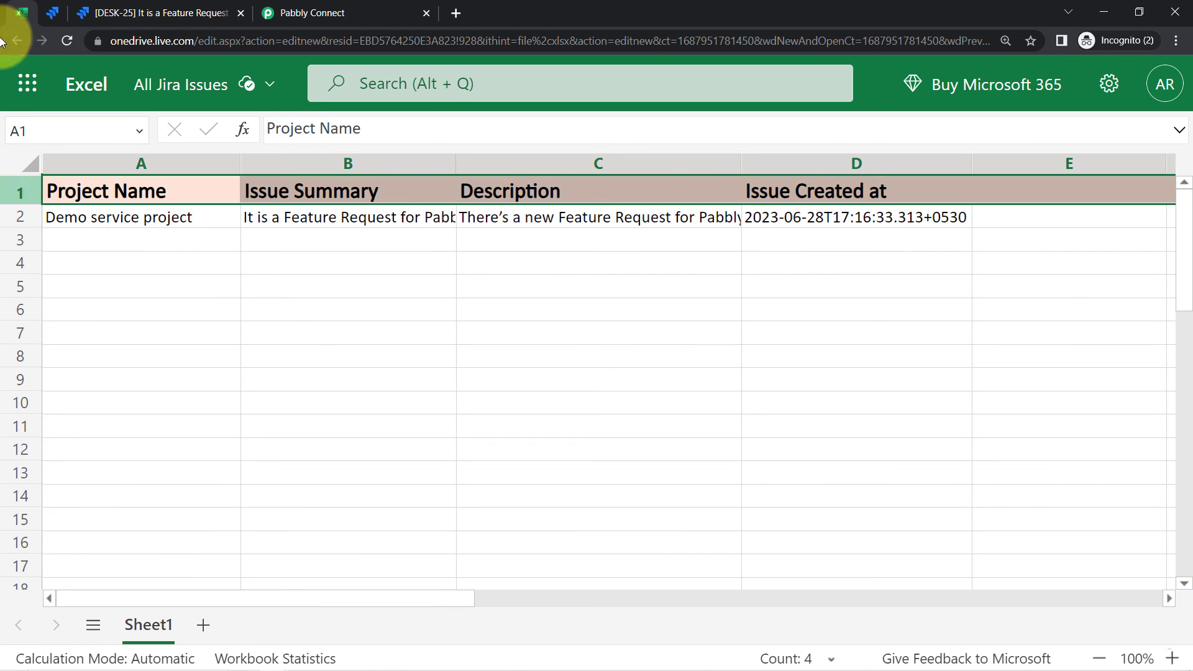
# Compare the feature request issue in Jira with row 2 of the All Jira Issues workbook in Excel.
pyautogui.click(101, 12)
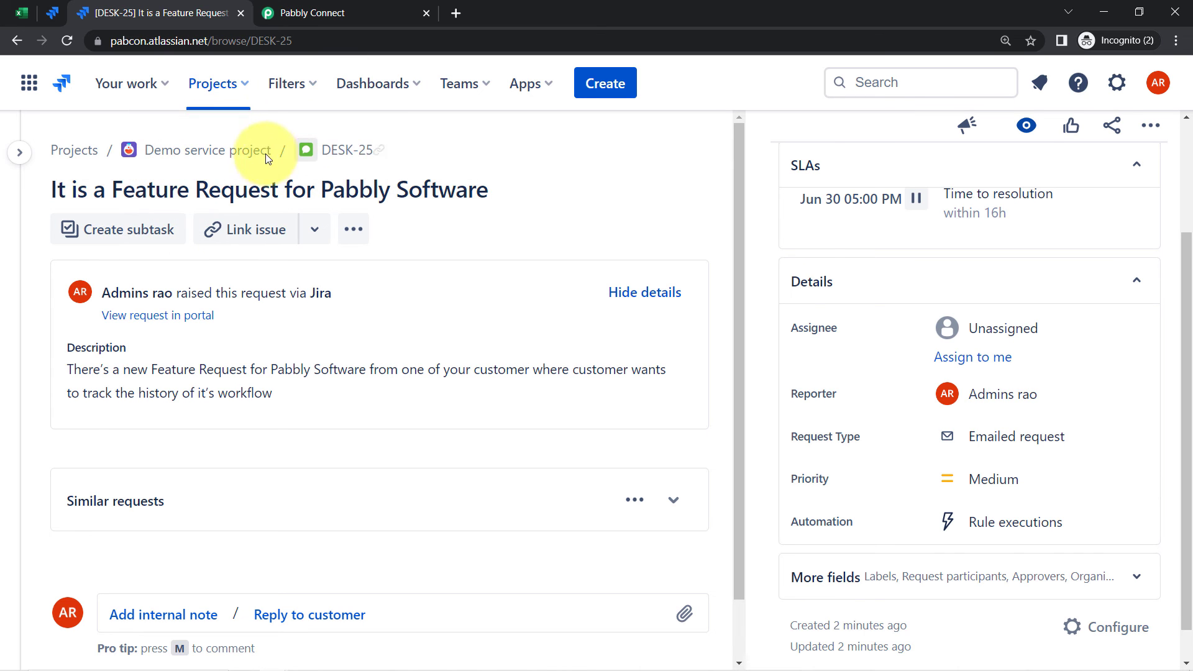
pyautogui.click(22, 13)
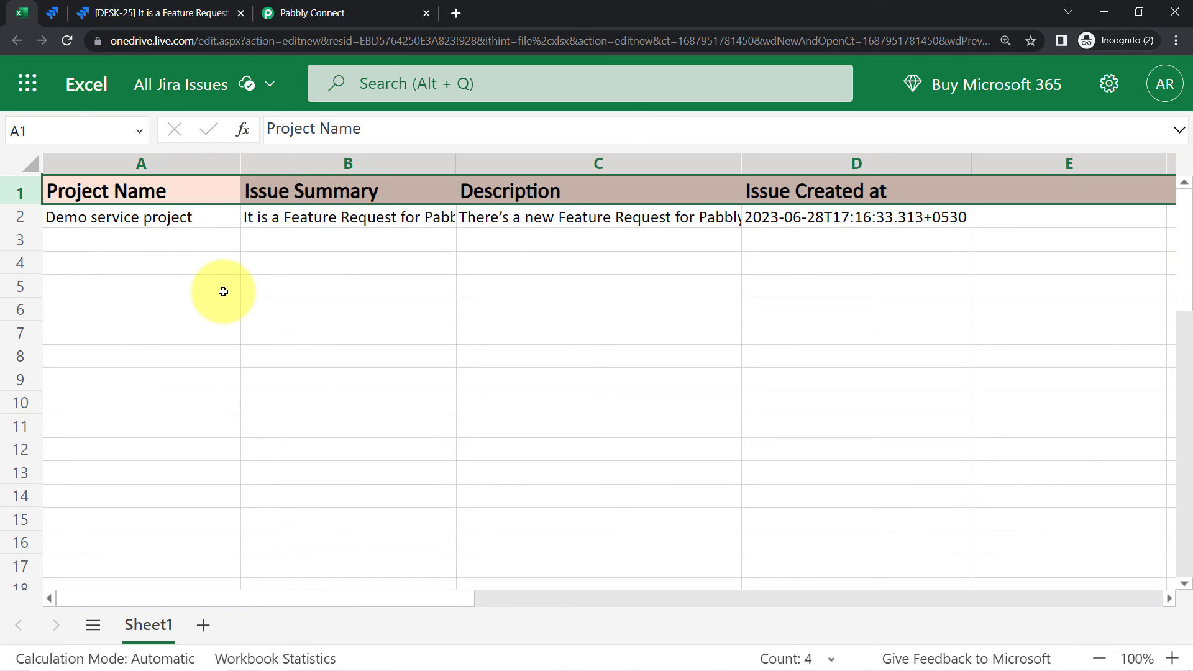
pyautogui.click(97, 14)
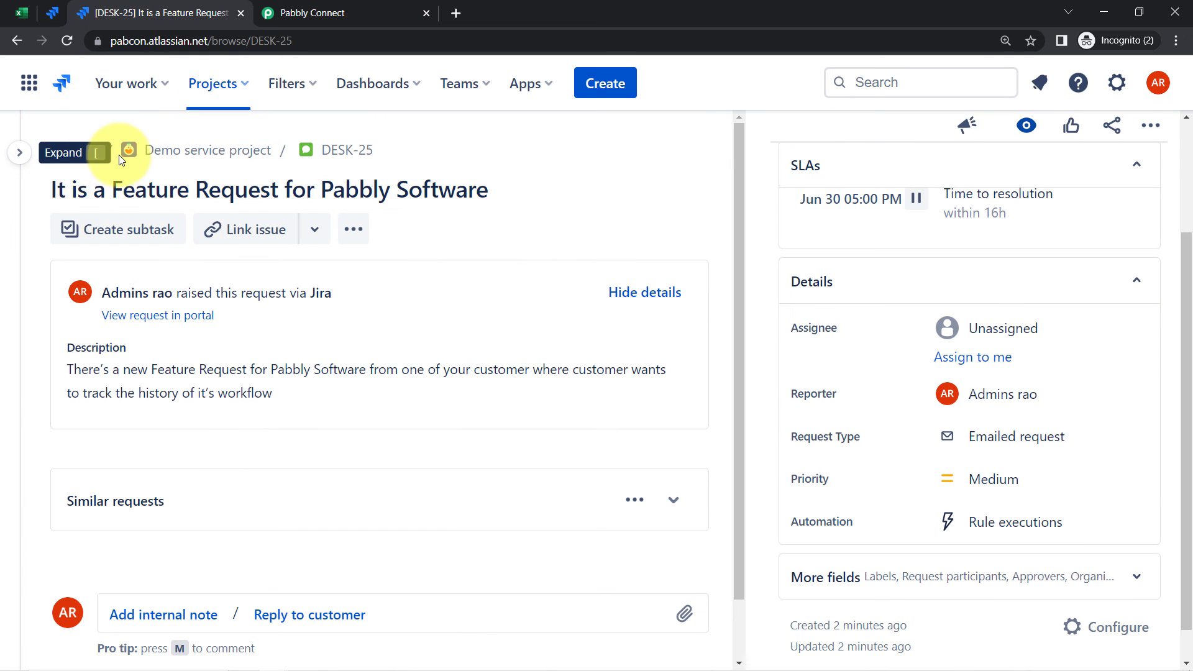
pyautogui.click(22, 12)
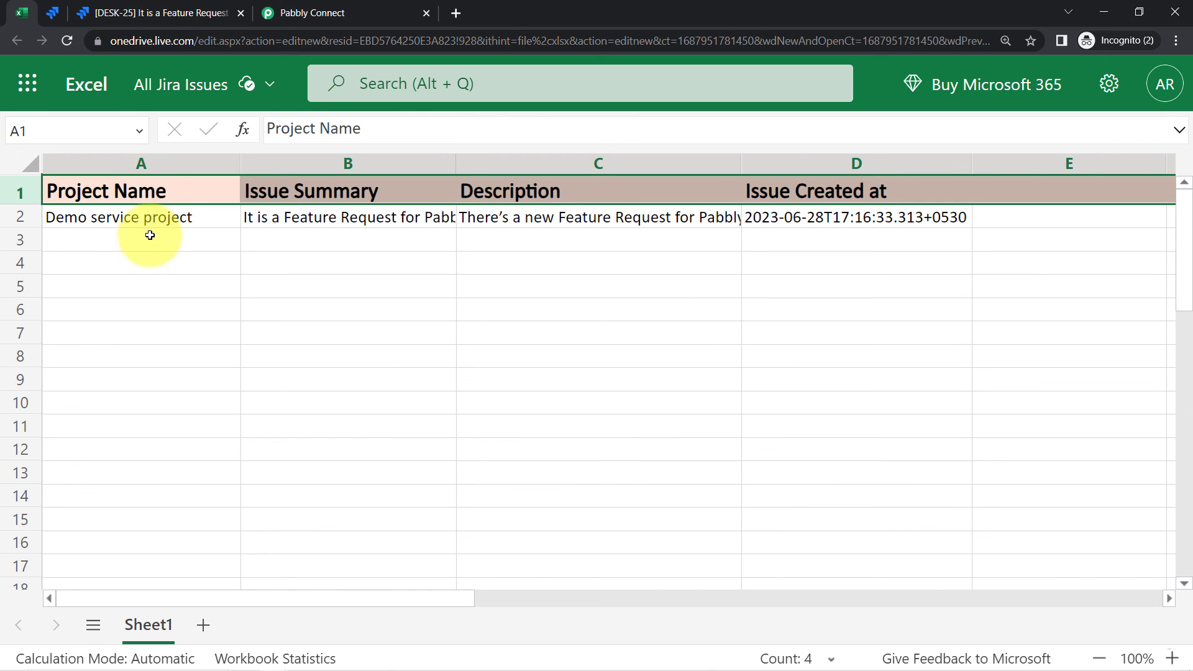
pyautogui.click(13, 229)
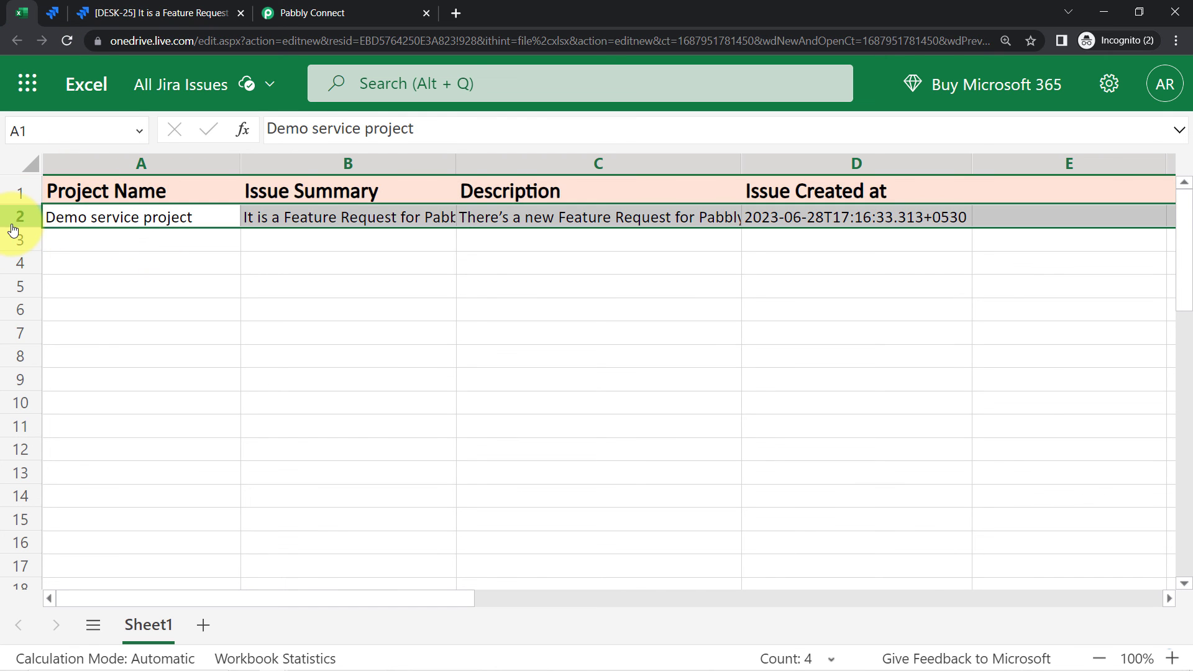
pyautogui.click(1181, 130)
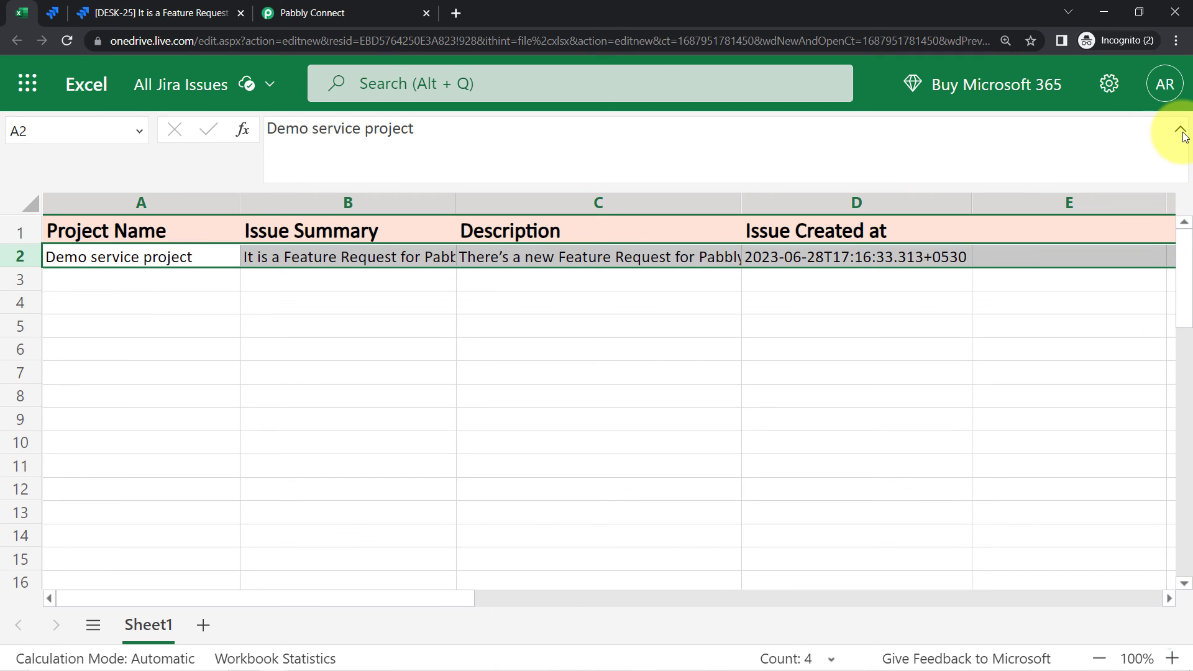
pyautogui.click(1181, 131)
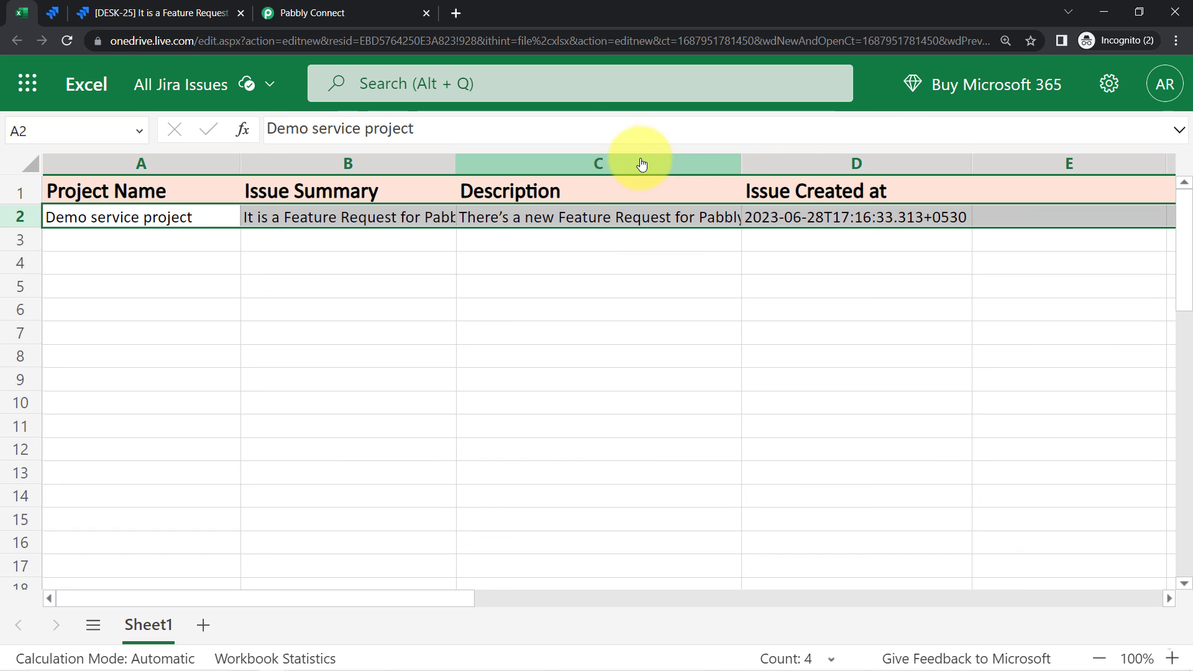
# Return to the workflow in Pabbly Connect and collapse the Jira Software trigger and the Microsoft Excel action.
pyautogui.click(339, 7)
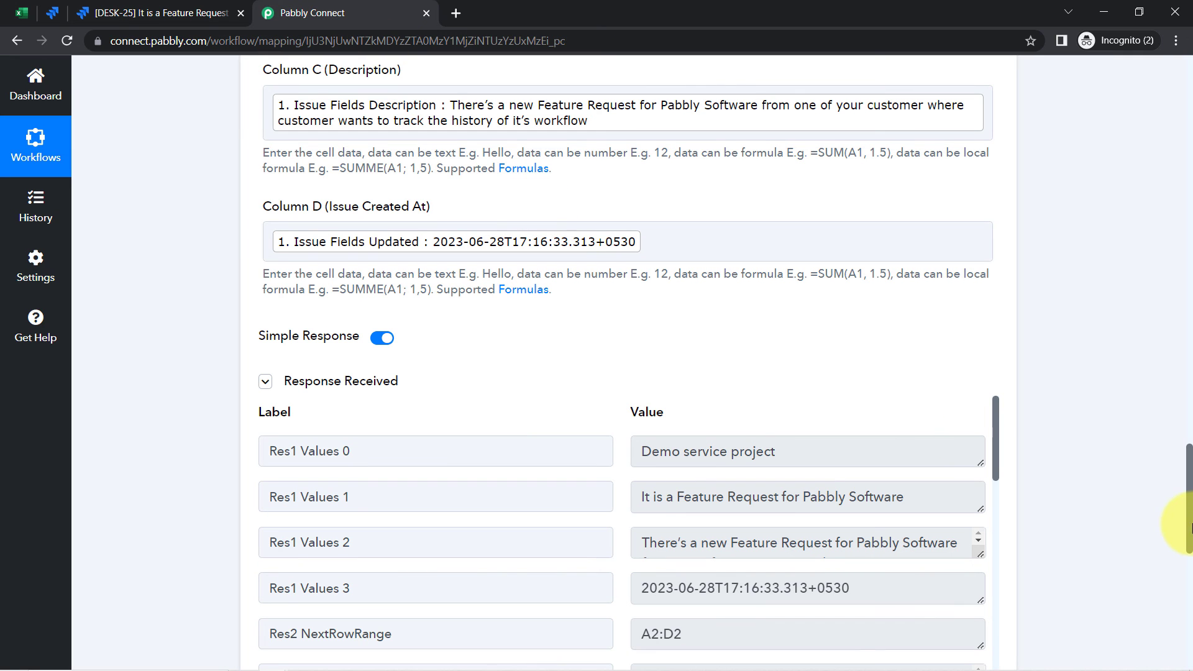
pyautogui.moveTo(1190, 529); pyautogui.dragTo(1152, 94)
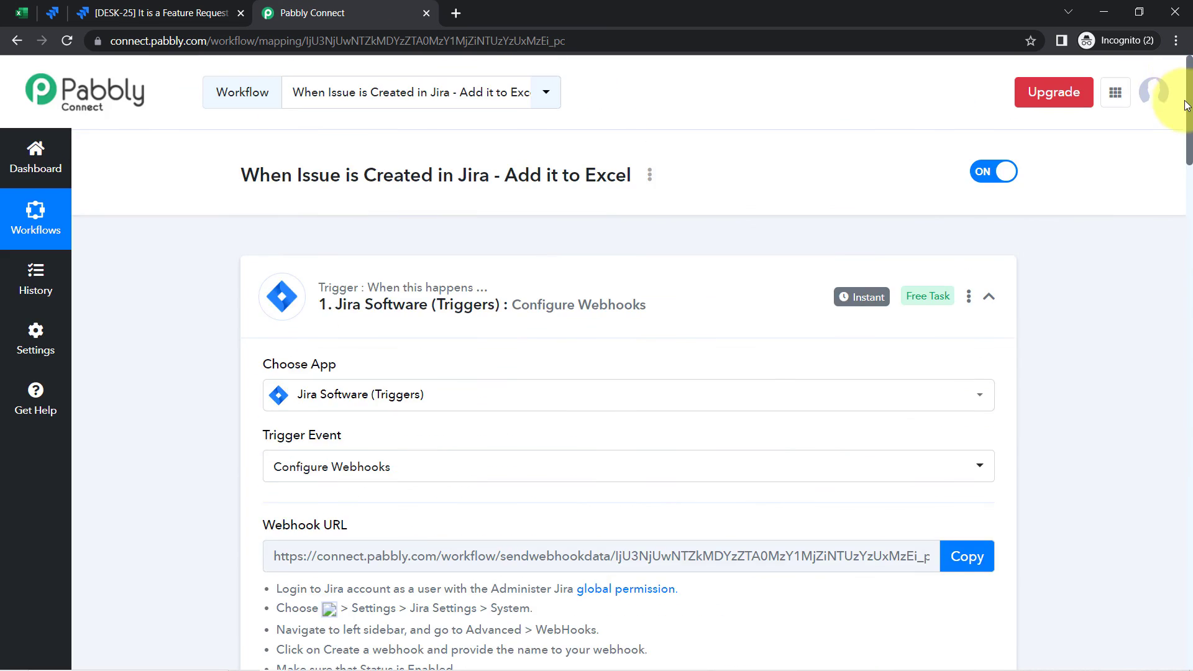
pyautogui.click(493, 300)
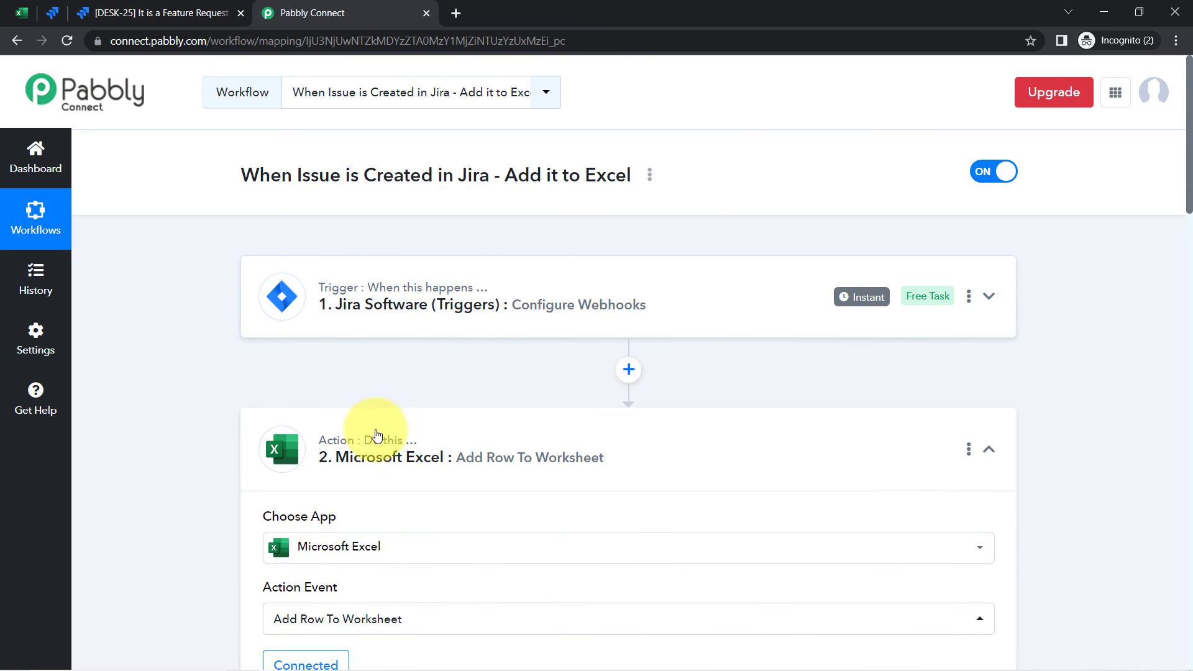
pyautogui.click(362, 458)
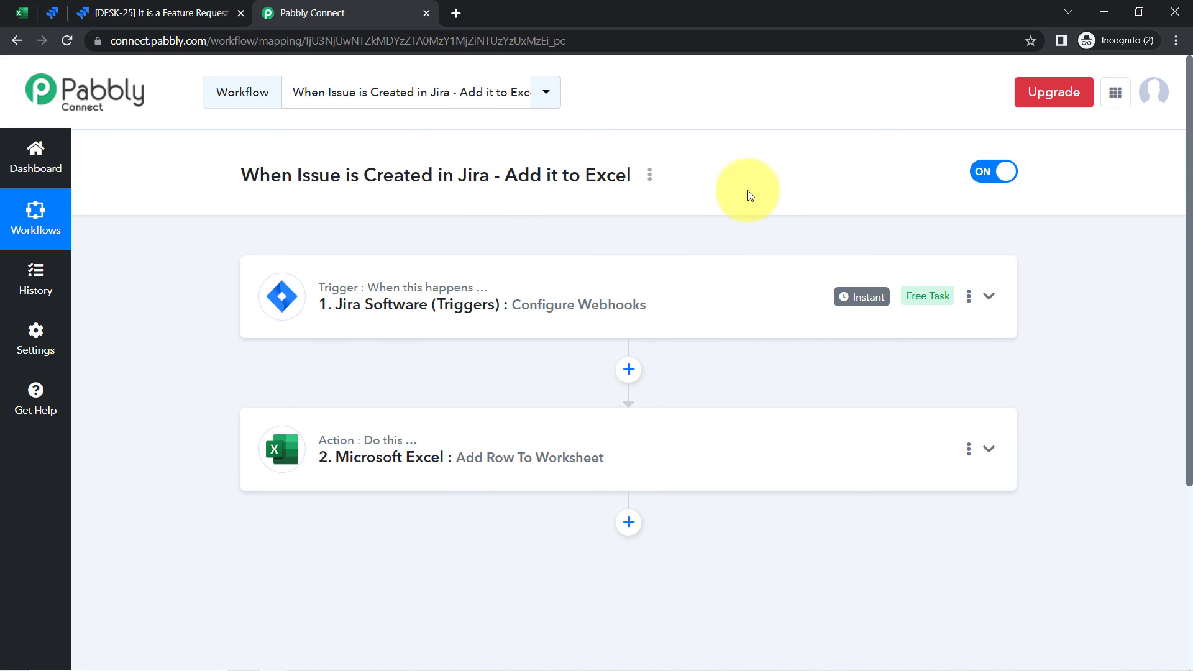
# Copy the share link of the "When Issue is Created in Jira - Add it to Excel" workflow and close the sharing dialog.
pyautogui.click(650, 177)
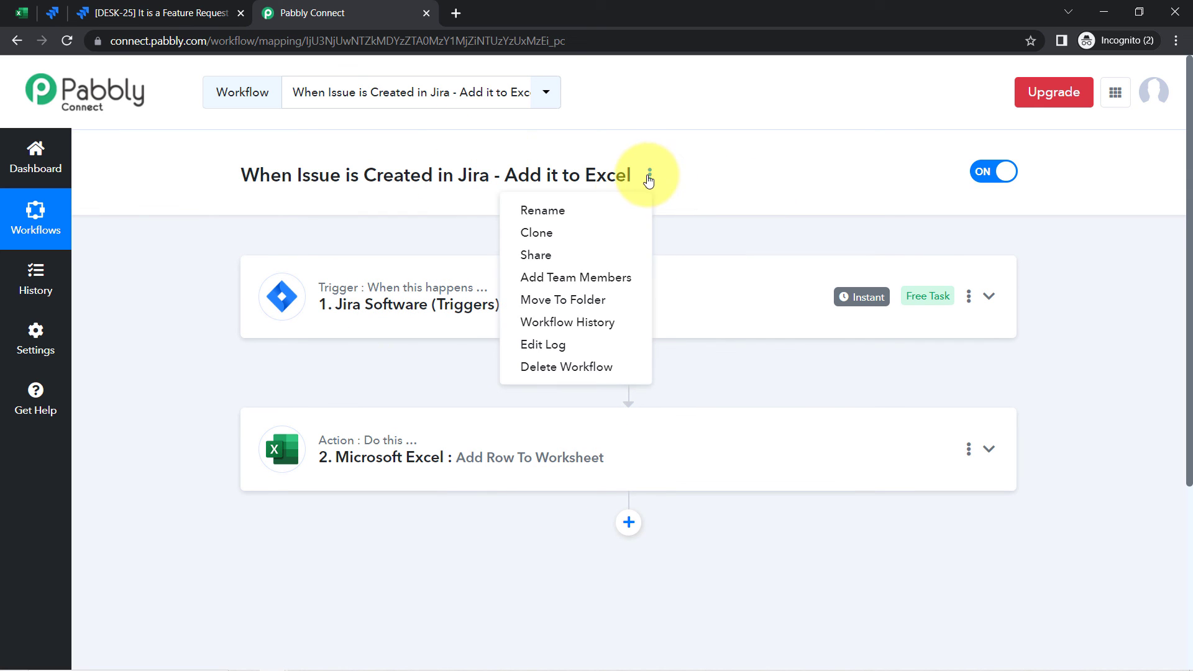
pyautogui.click(555, 254)
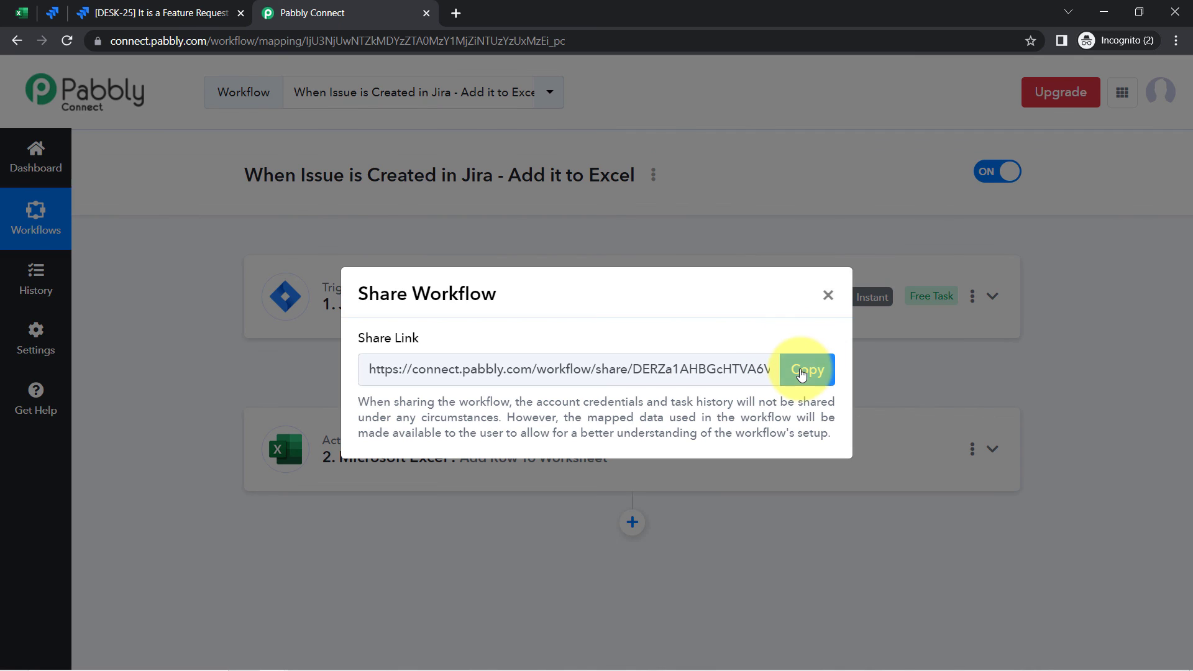
pyautogui.click(802, 372)
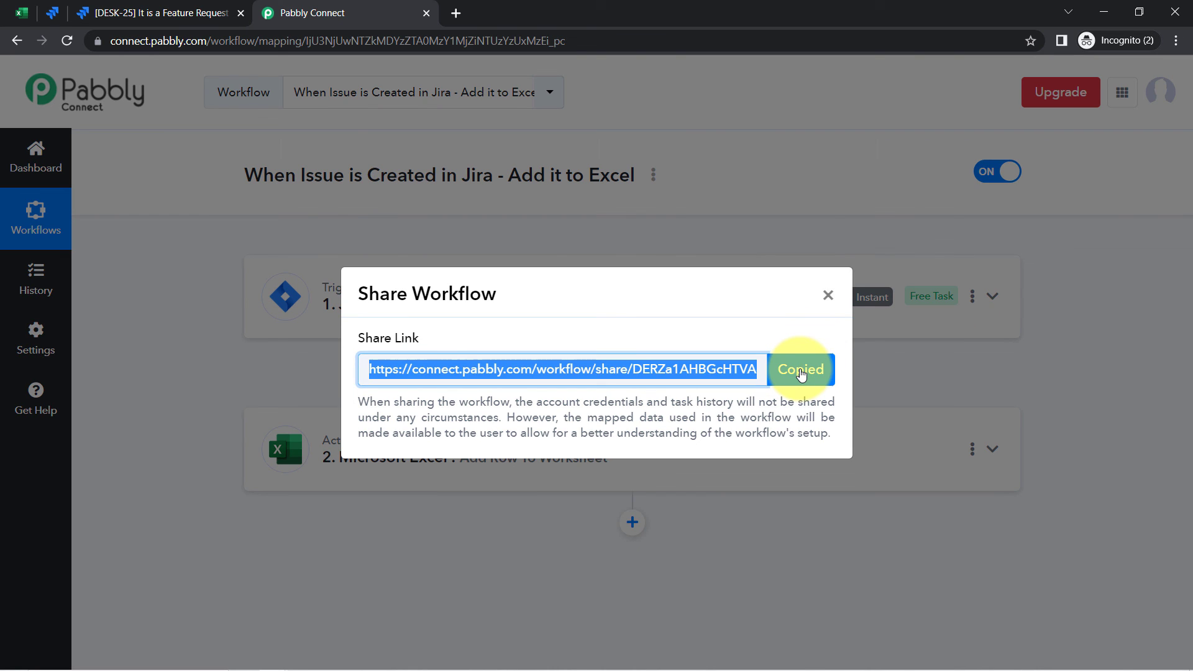
pyautogui.click(830, 297)
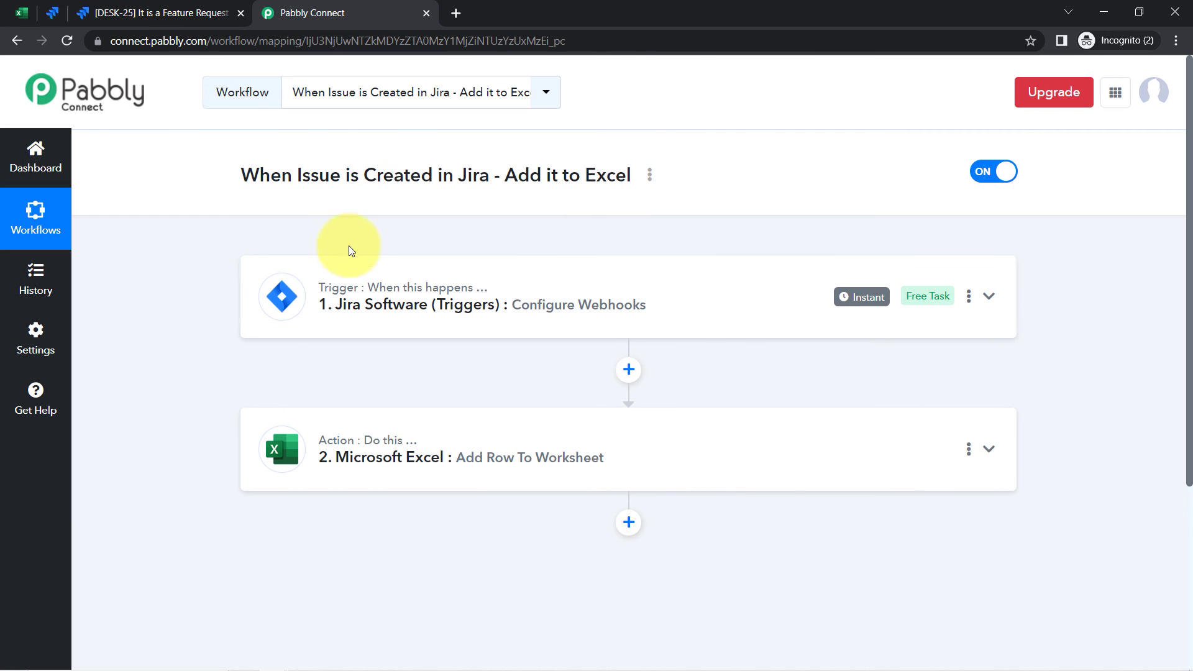
pyautogui.moveTo(361, 420)
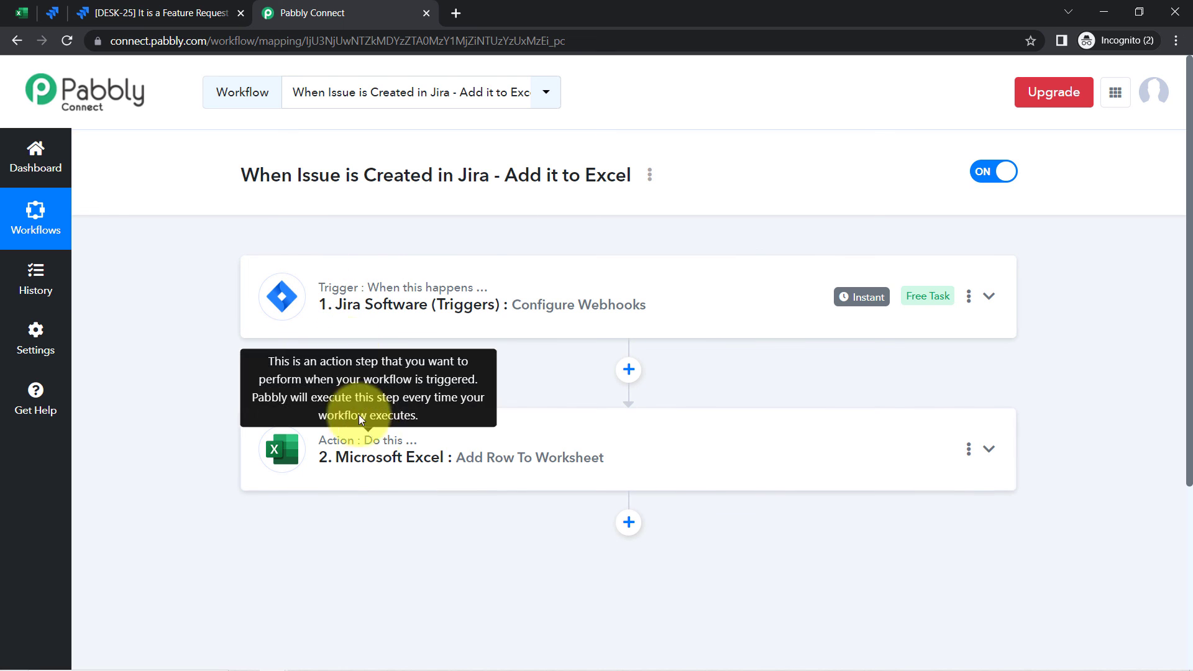